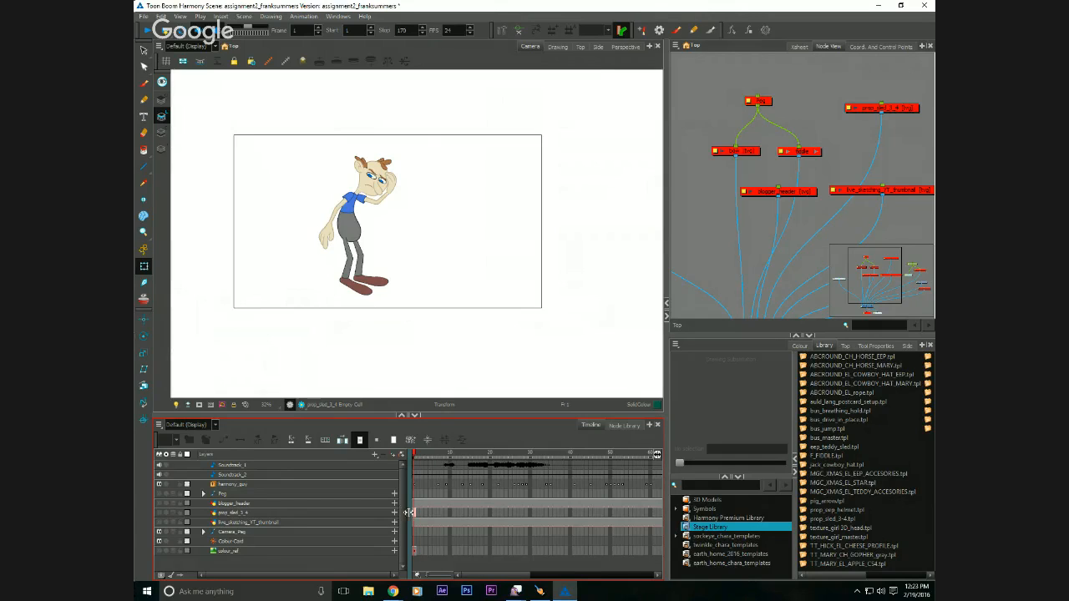
# Narrow the timeline's layer column, make the timeline slightly taller and reposition the camera frame in the camera view.
pyautogui.moveTo(407, 521); pyautogui.dragTo(325, 522)
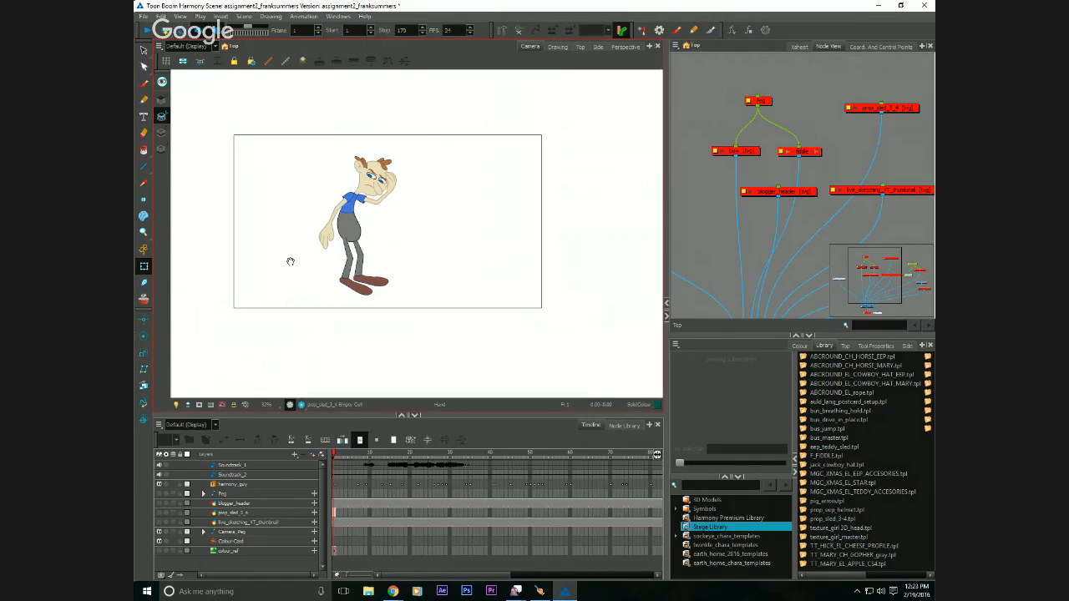
pyautogui.moveTo(289, 260); pyautogui.dragTo(303, 276)
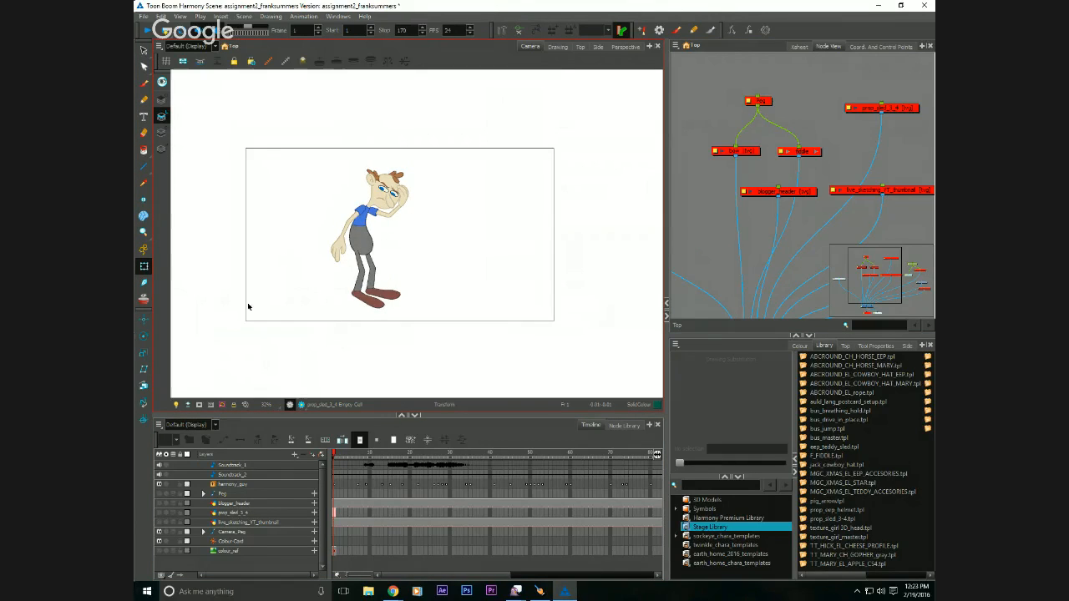
pyautogui.moveTo(287, 328); pyautogui.dragTo(259, 326)
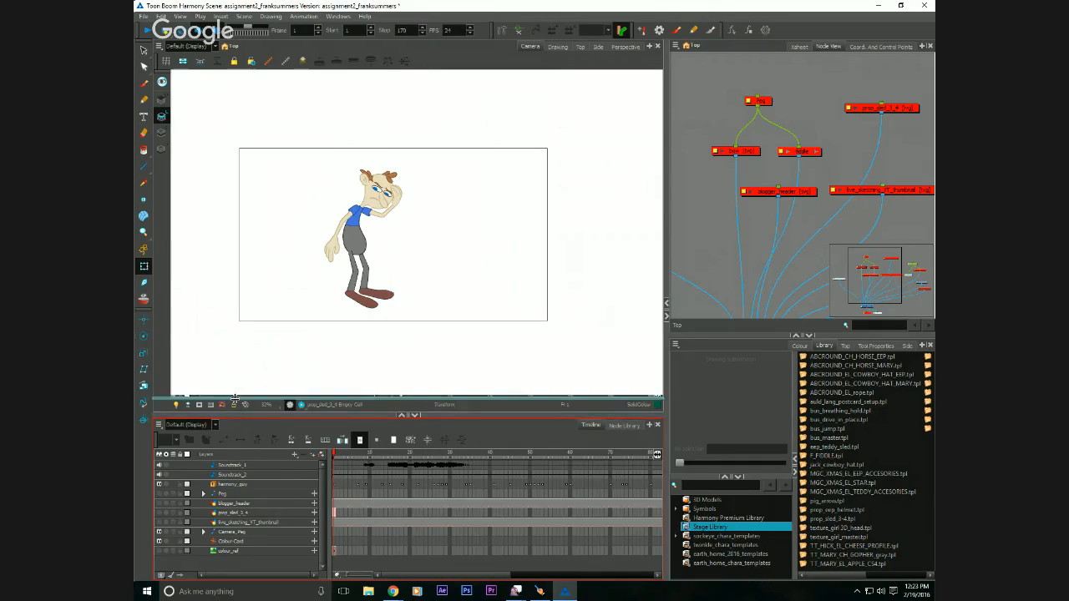
pyautogui.moveTo(239, 415); pyautogui.dragTo(240, 398)
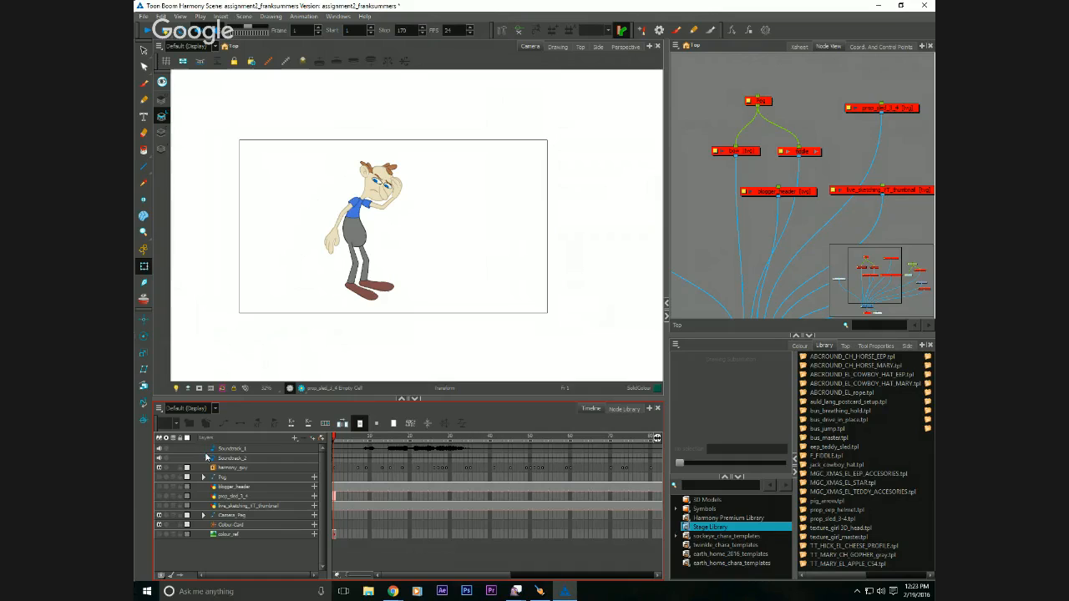
pyautogui.moveTo(219, 398); pyautogui.dragTo(219, 403)
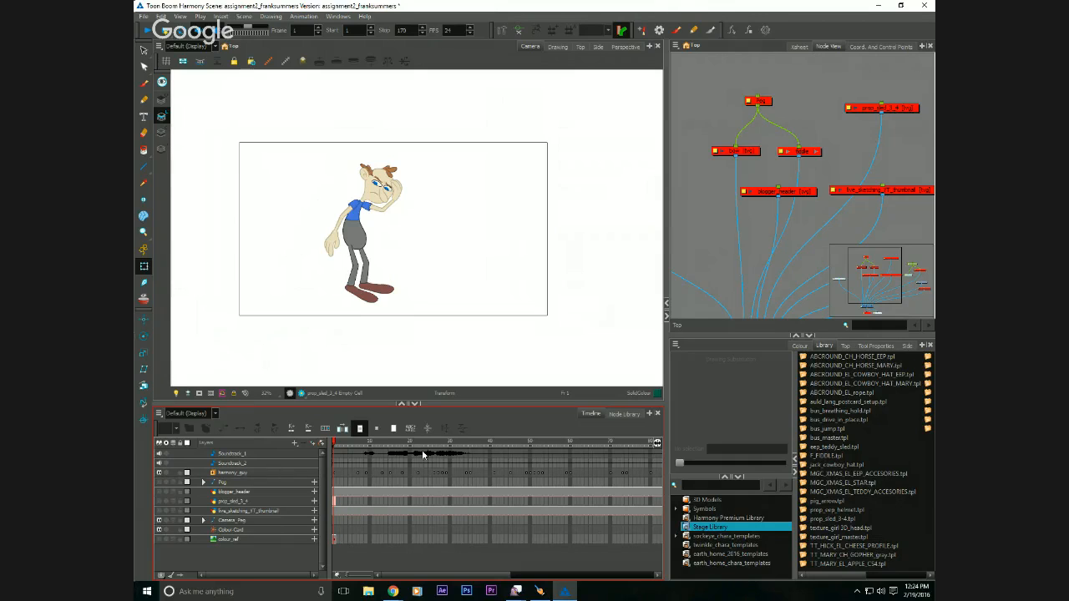
# Switch to Presentation Pointer, turn on the circular mouse highlight and dismiss the registration dialog.
pyautogui.click(539, 591)
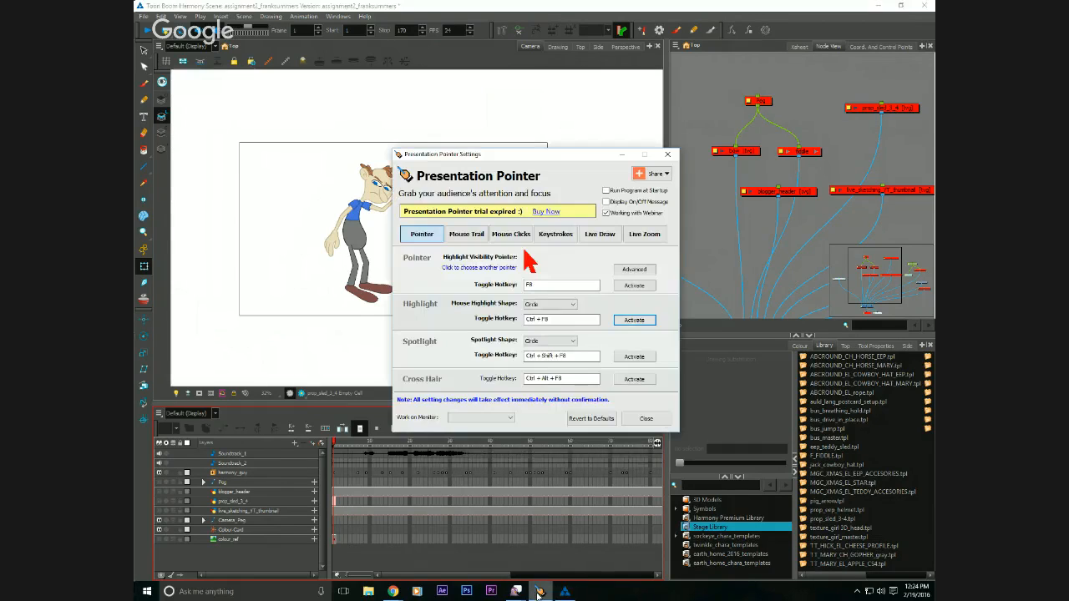
pyautogui.click(540, 591)
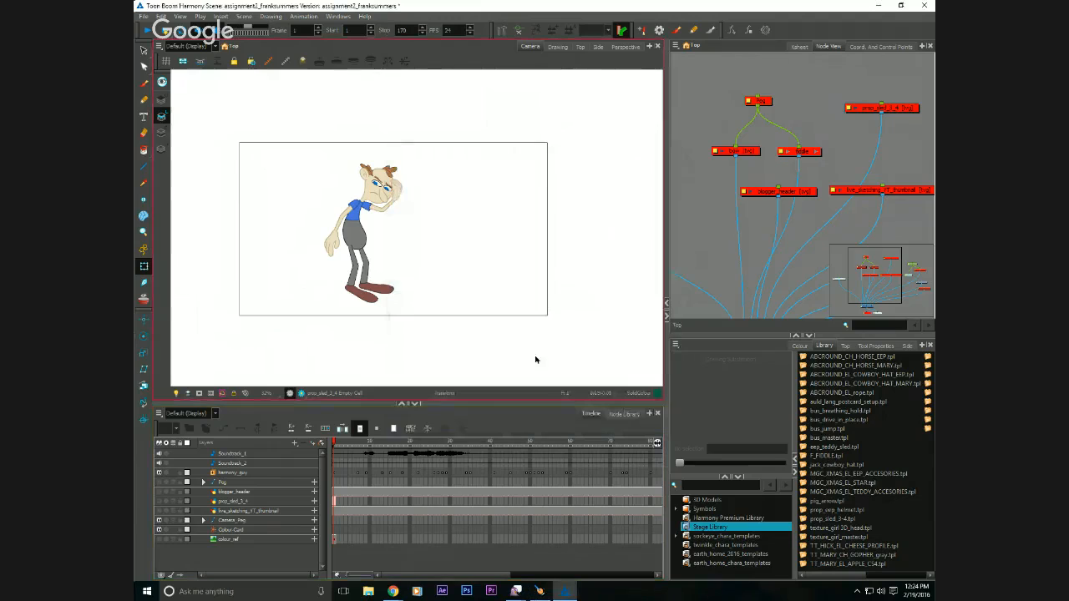
pyautogui.click(539, 591)
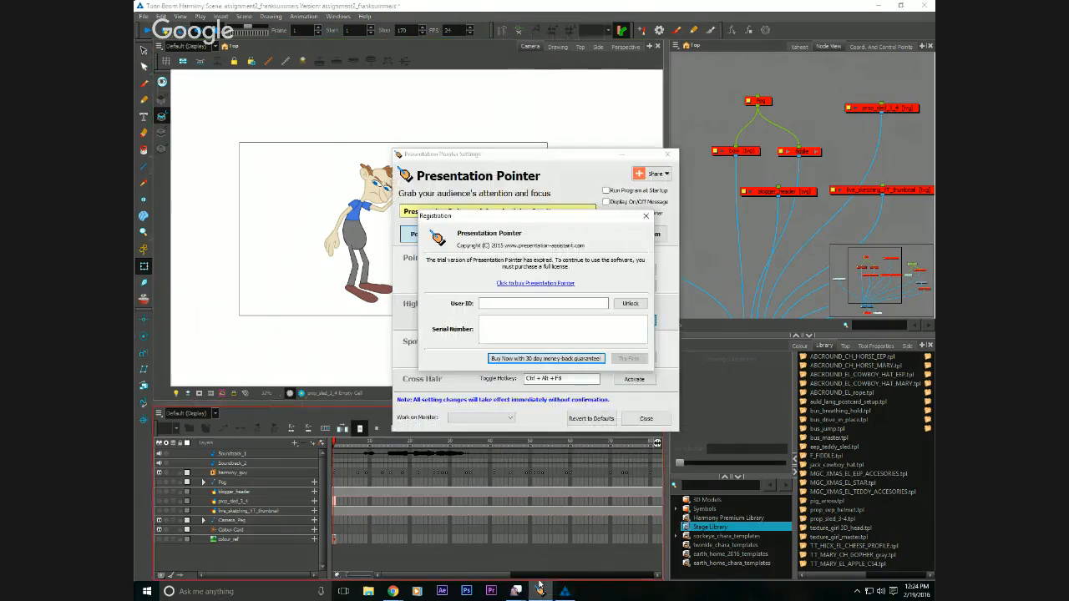
pyautogui.click(645, 217)
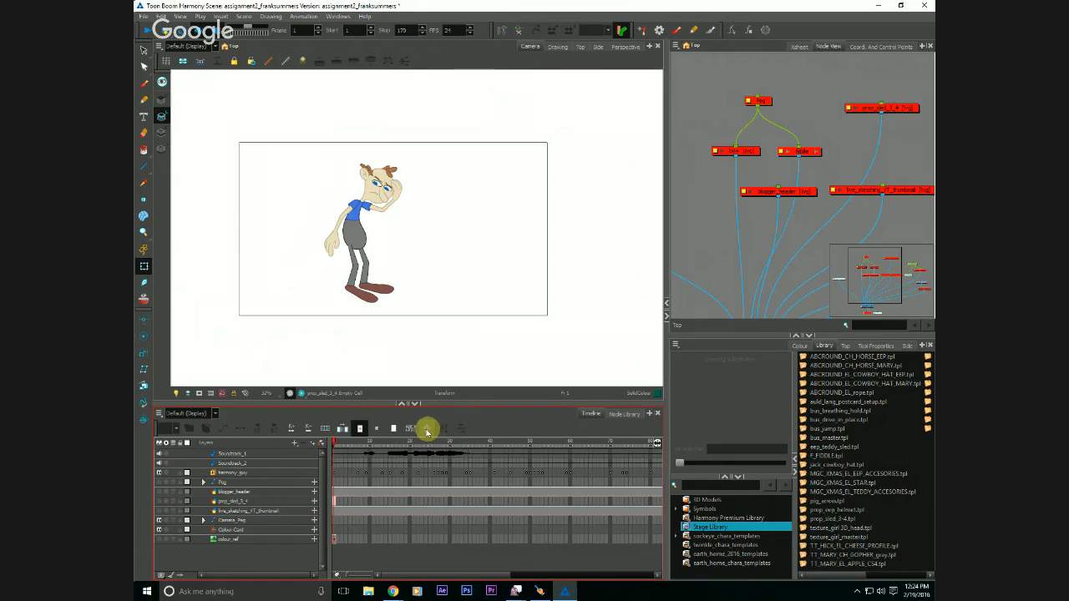
# Look through the available tools in the toolbar manager for the Timeline View and cancel it.
pyautogui.rightClick(497, 427)
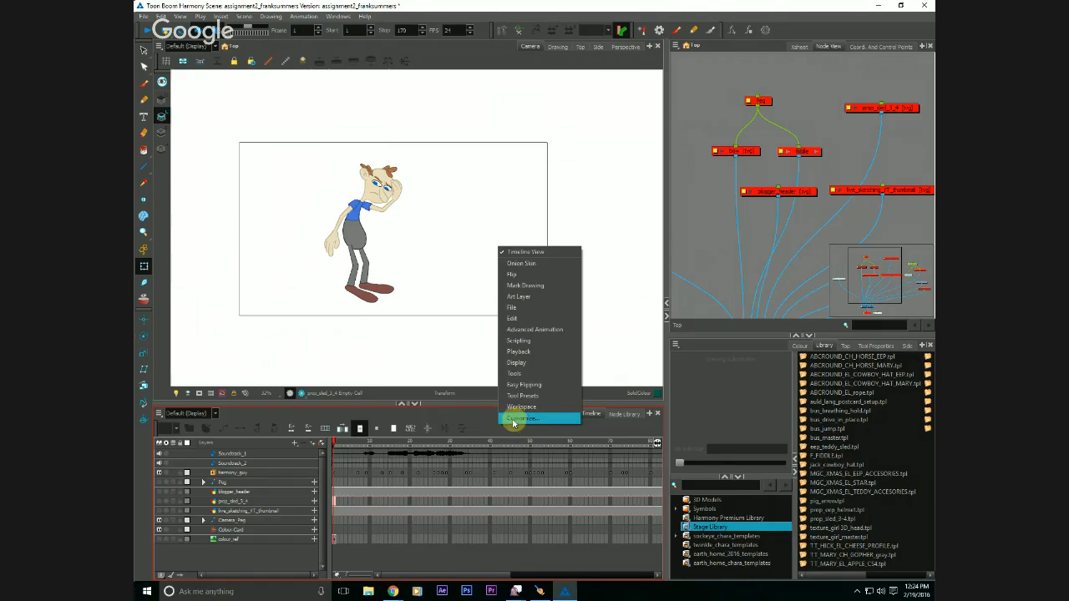
pyautogui.click(513, 418)
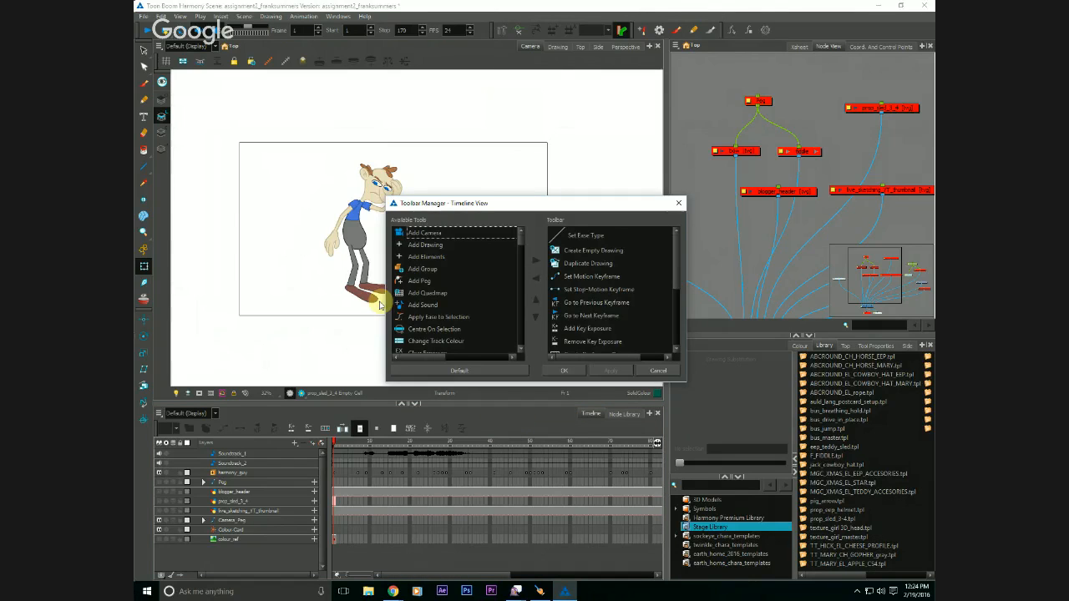
pyautogui.moveTo(509, 243); pyautogui.dragTo(506, 262)
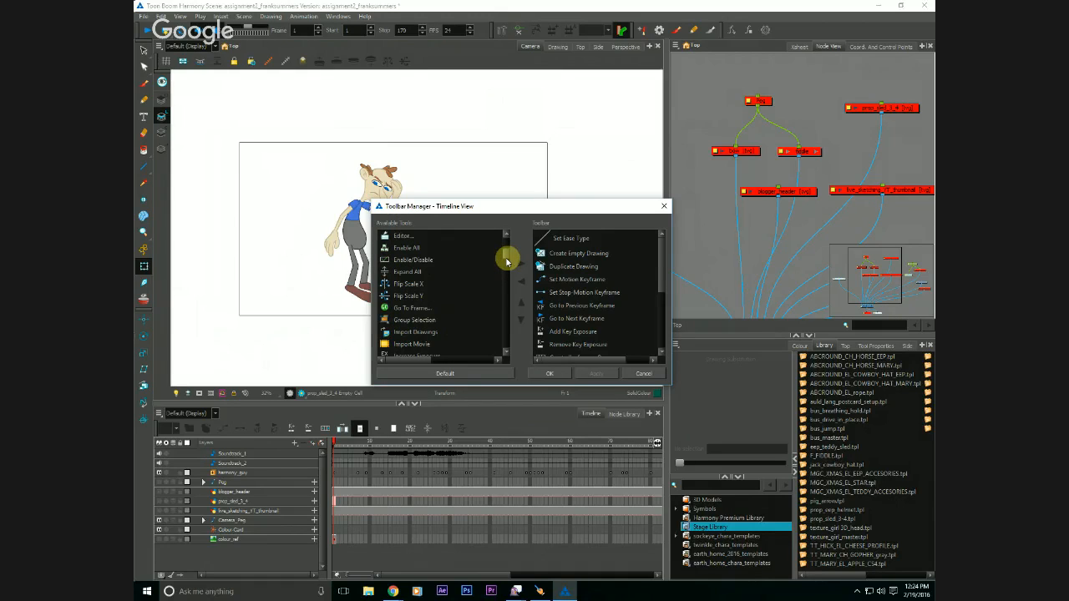
pyautogui.click(433, 281)
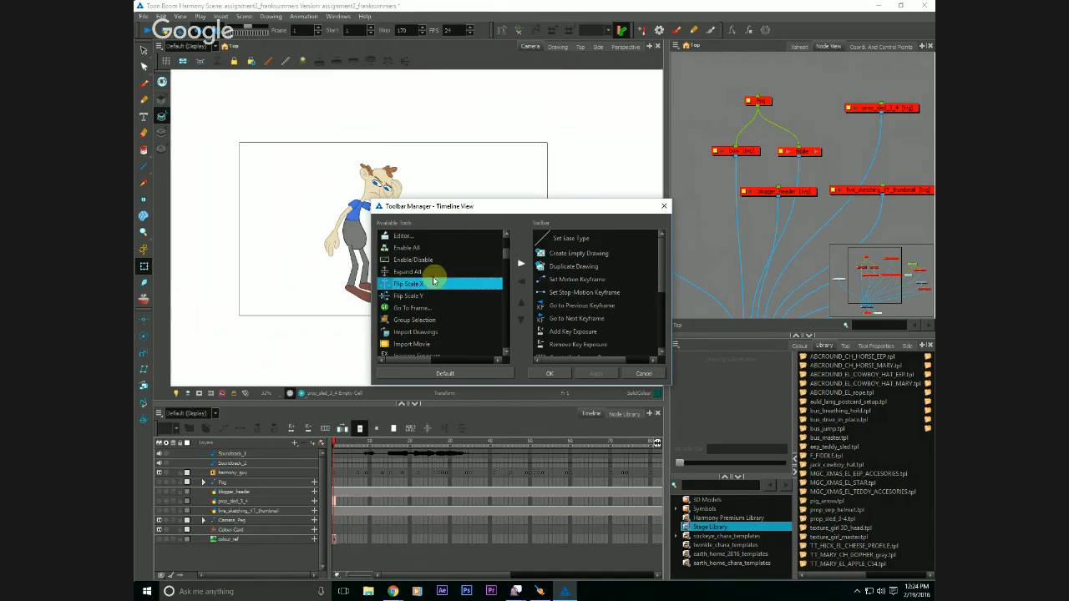
pyautogui.click(645, 375)
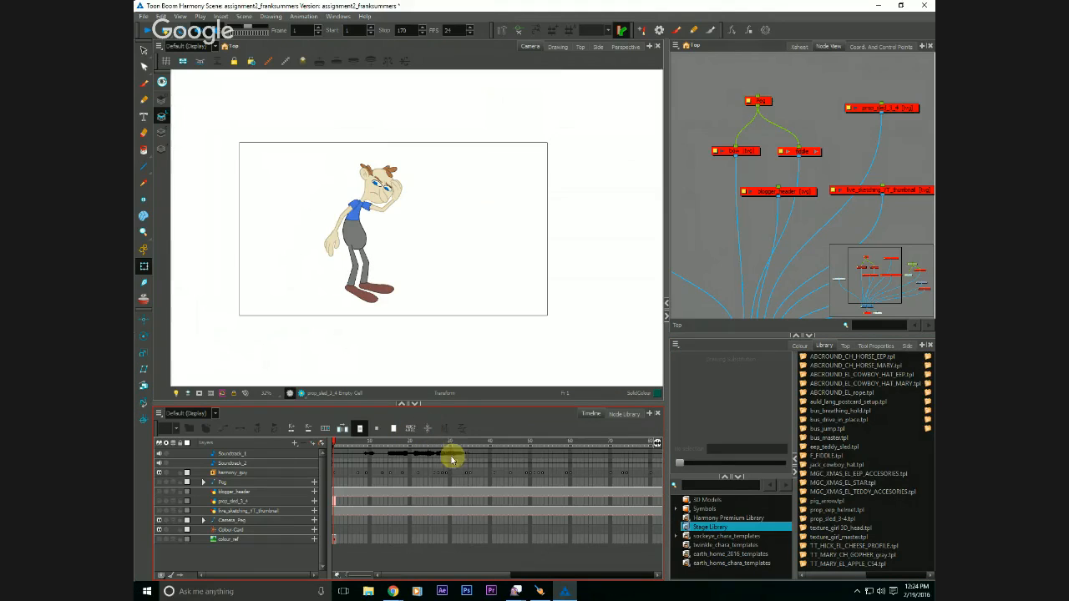
# Expand all layers under the Peg in an enlarged timeline, collapse them again, shrink the timeline and deselect the Peg.
pyautogui.click(226, 482)
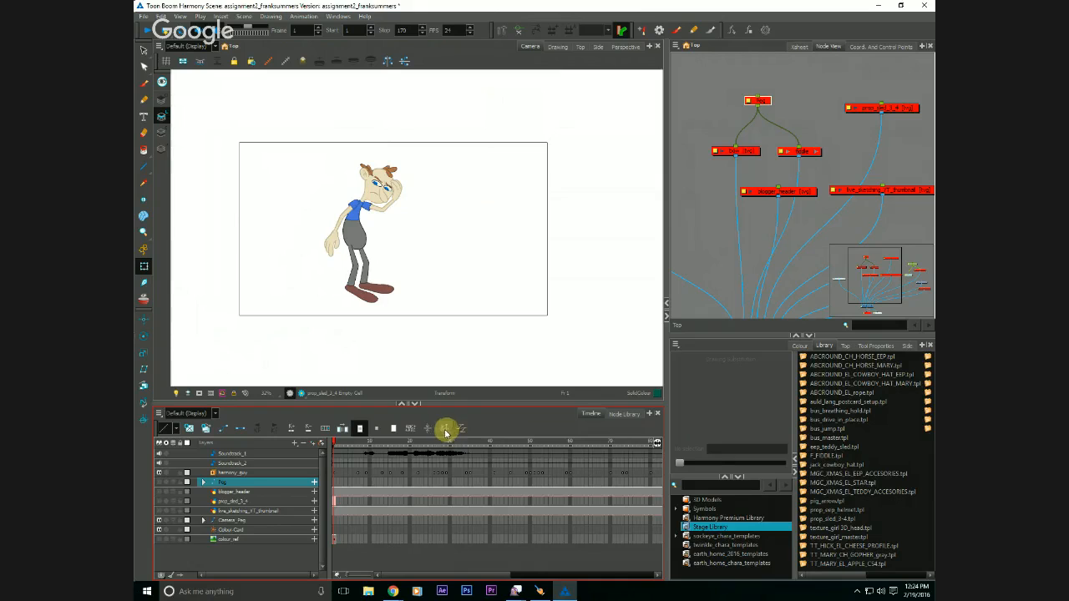
pyautogui.moveTo(327, 489); pyautogui.dragTo(325, 516)
pyautogui.moveTo(330, 404); pyautogui.dragTo(330, 169)
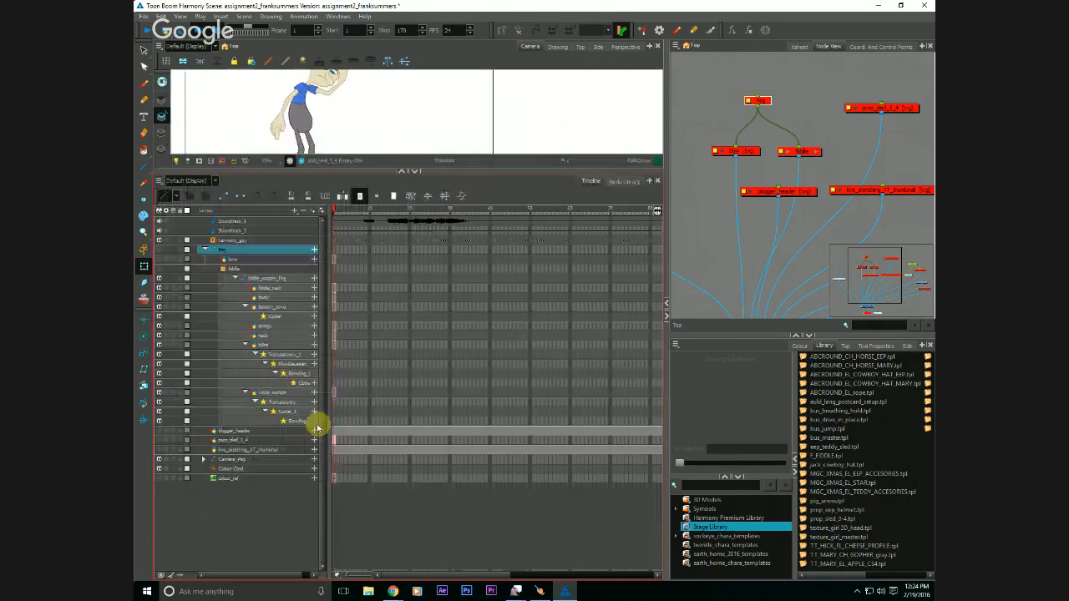
pyautogui.click(428, 197)
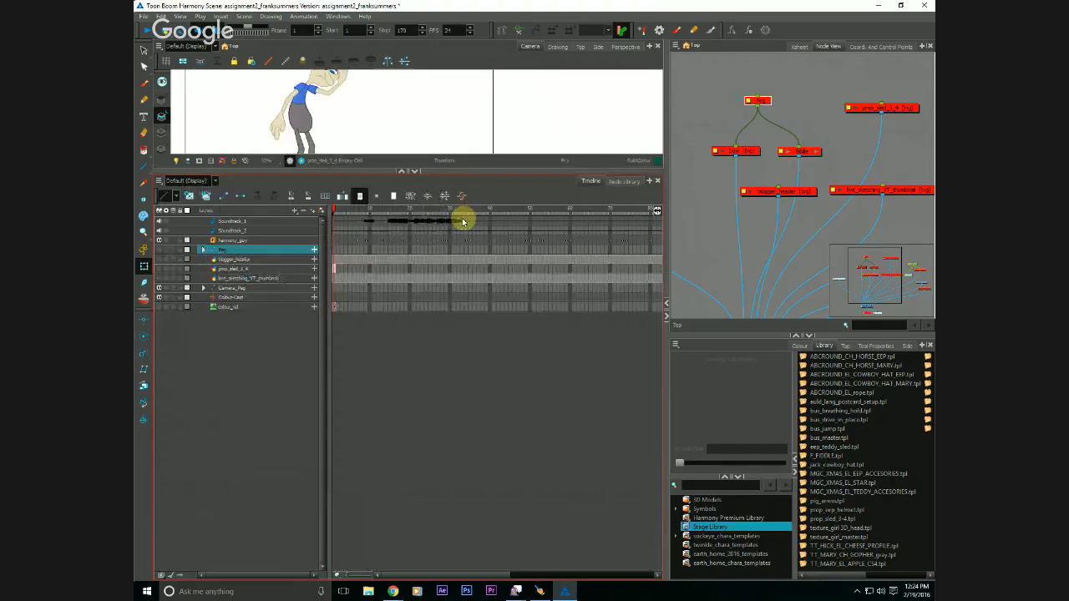
pyautogui.moveTo(341, 171); pyautogui.dragTo(330, 371)
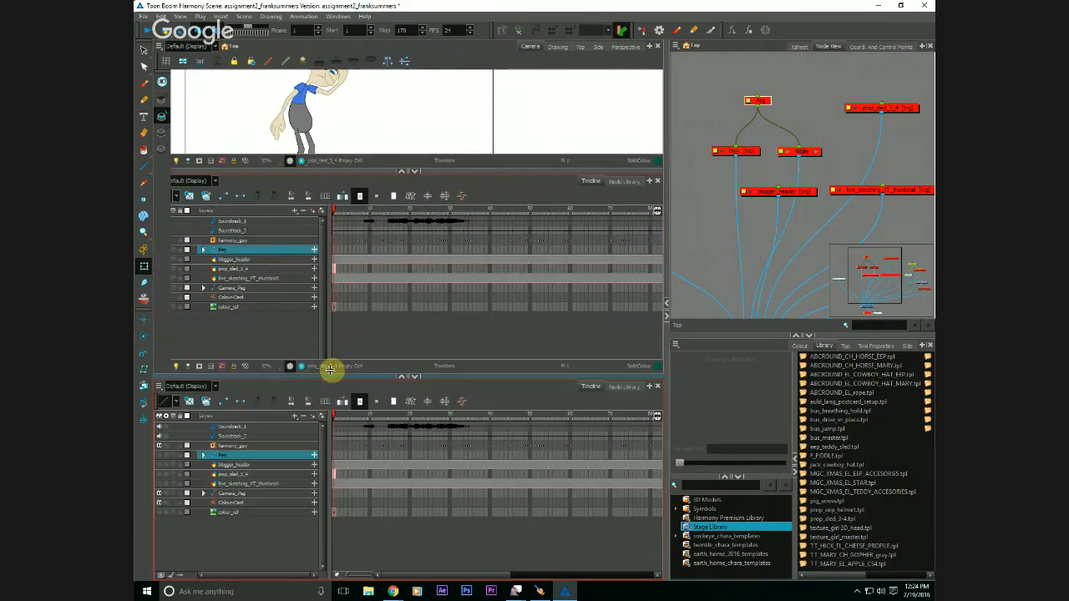
pyautogui.click(236, 521)
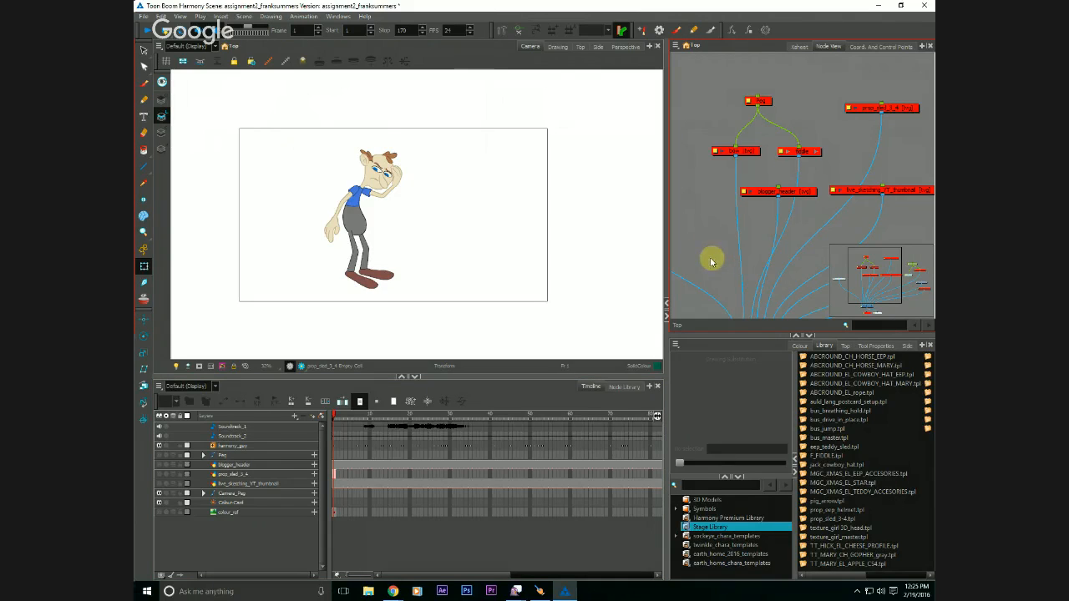
# Insert a Display node from the Output effects and place it below the harmony_guy node in the node view.
pyautogui.moveTo(707, 260); pyautogui.dragTo(813, 237)
pyautogui.moveTo(728, 258); pyautogui.dragTo(731, 200)
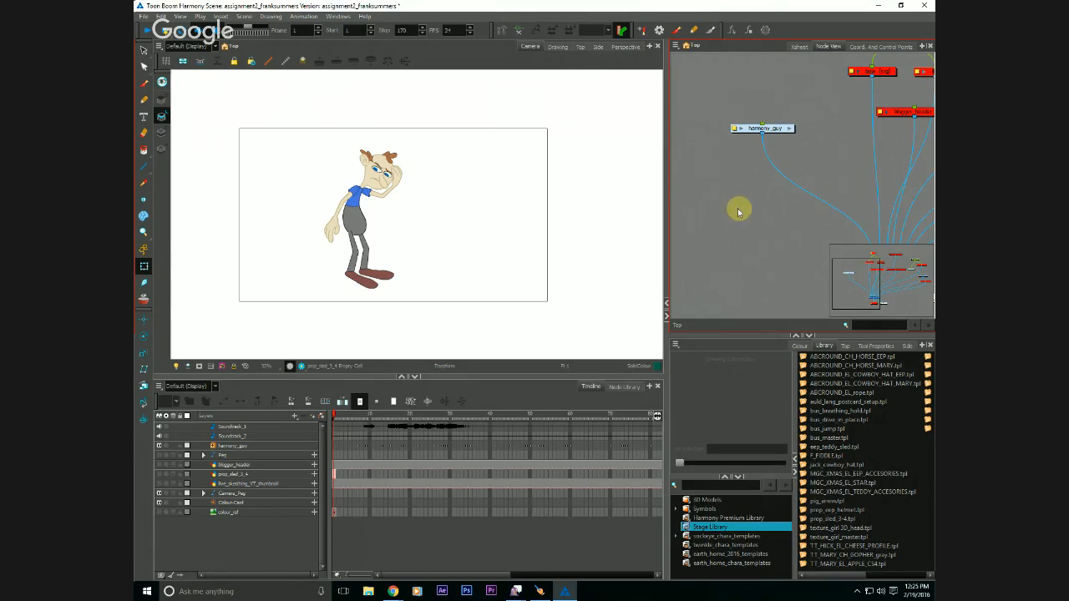
pyautogui.click(675, 46)
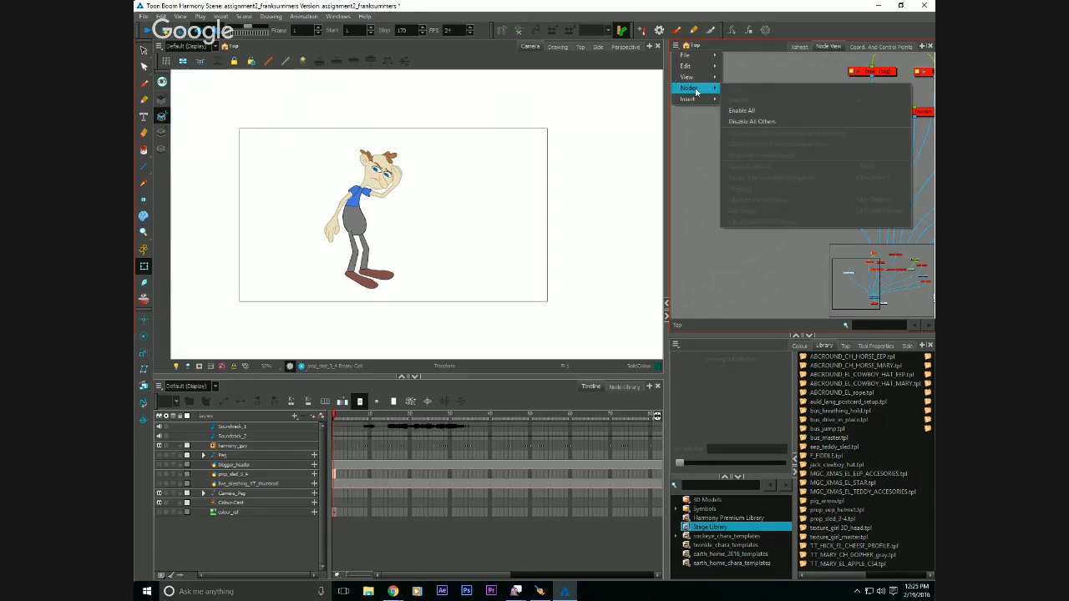
pyautogui.click(704, 199)
pyautogui.click(675, 46)
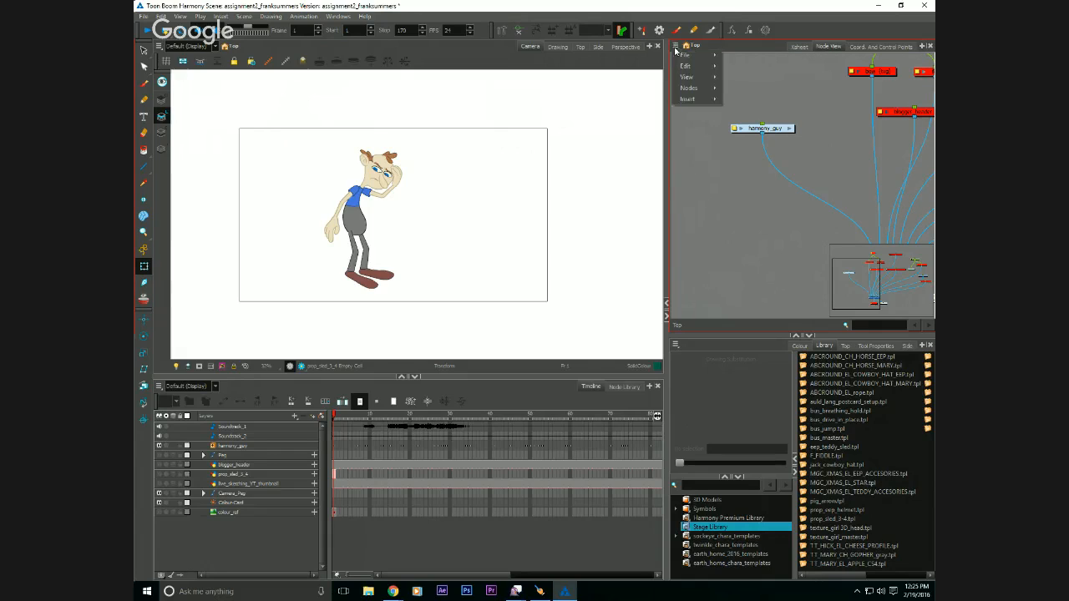
pyautogui.moveTo(685, 100)
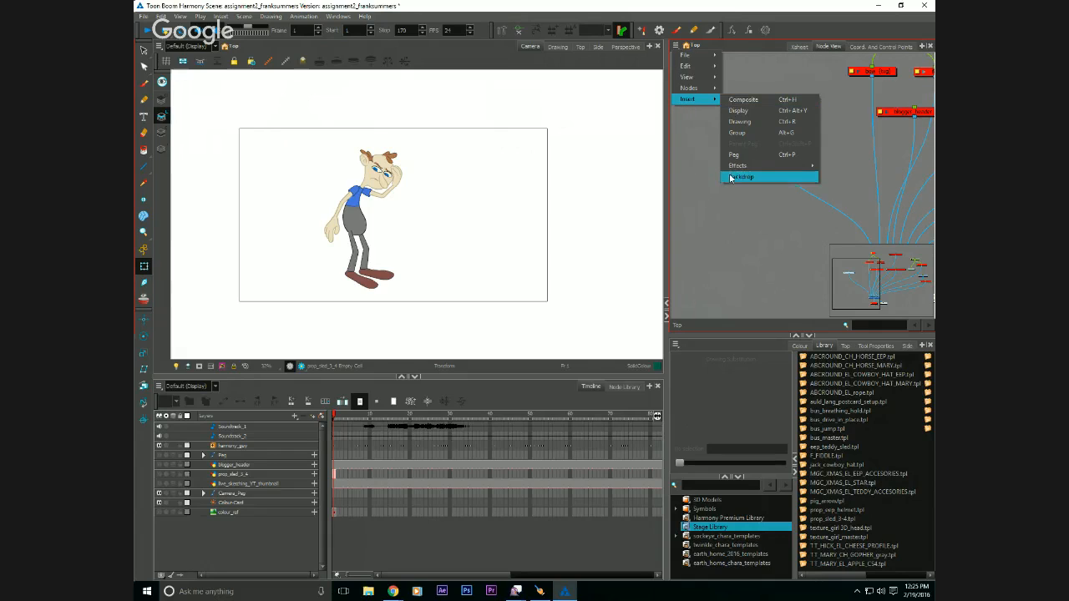
pyautogui.moveTo(731, 167)
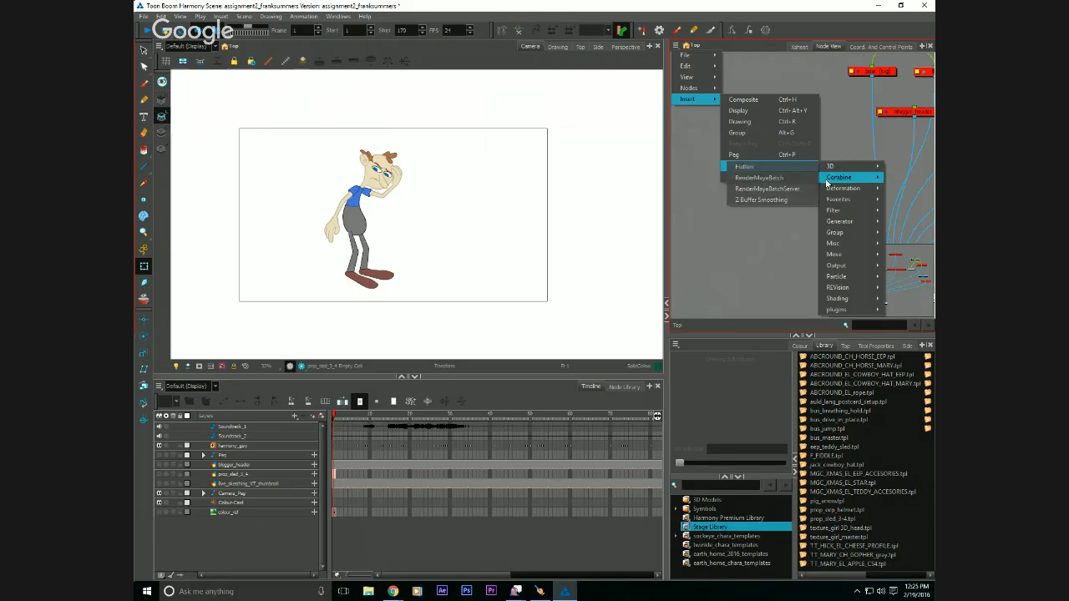
pyautogui.moveTo(829, 244)
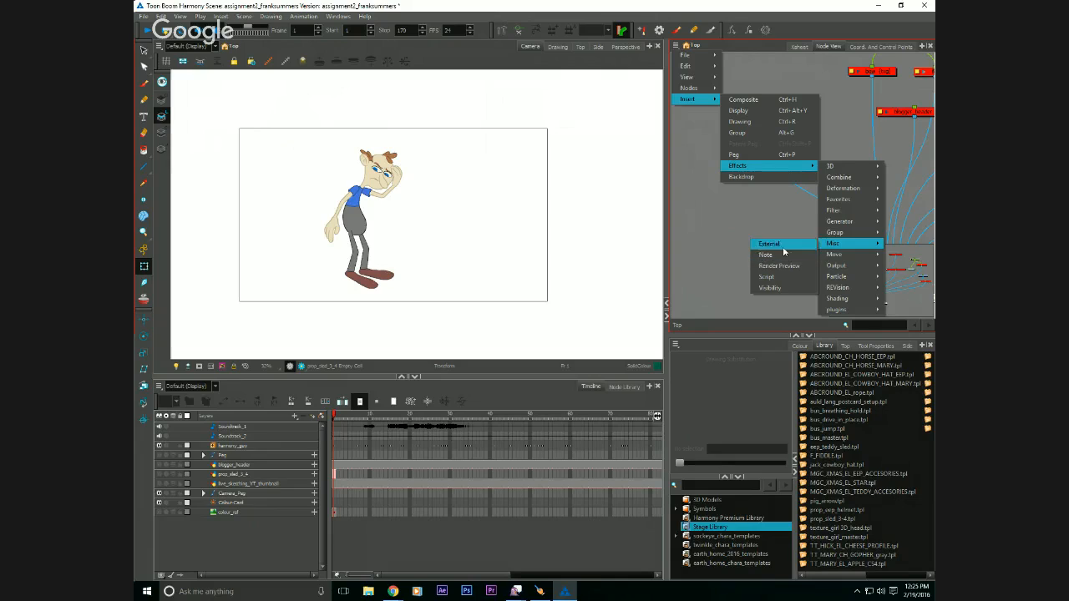
pyautogui.moveTo(826, 265)
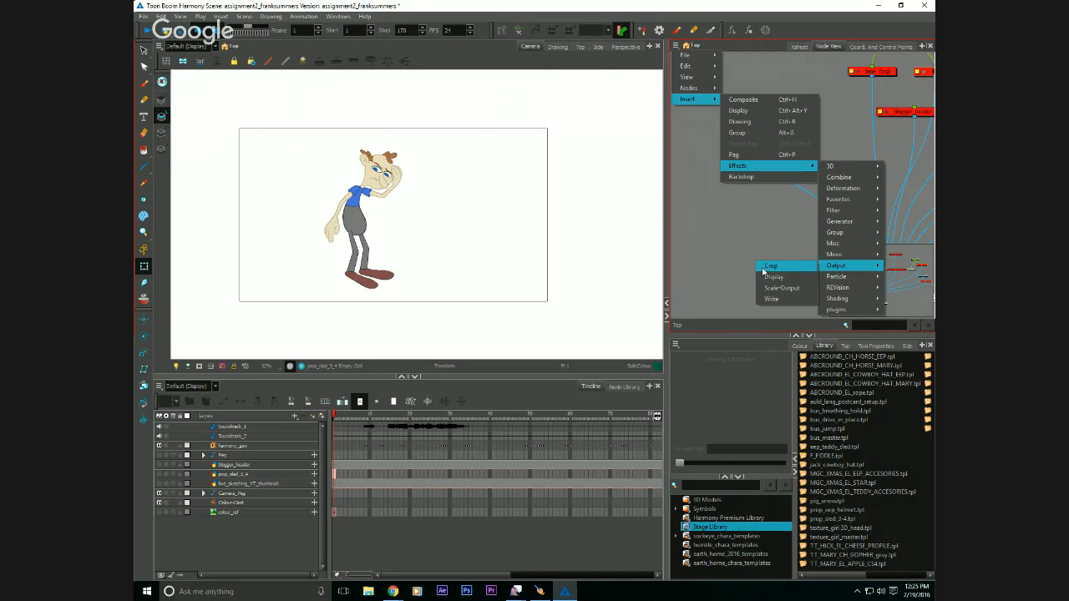
pyautogui.click(765, 276)
pyautogui.moveTo(831, 192); pyautogui.dragTo(738, 192)
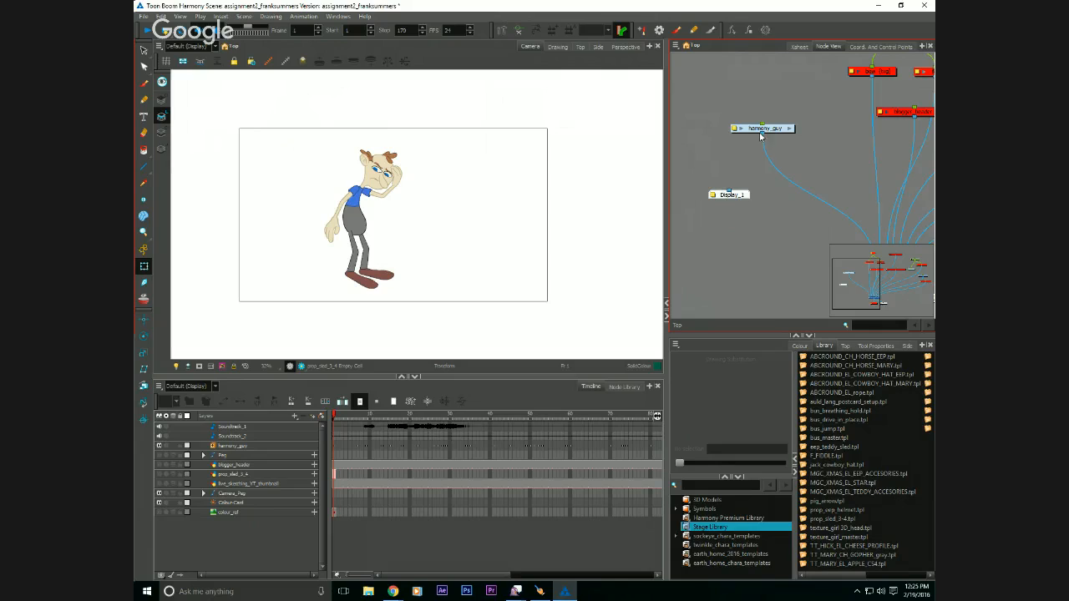
# Connect harmony_guy's output to the new display node, rename that node dude and place it just beneath harmony_guy.
pyautogui.moveTo(760, 137); pyautogui.dragTo(732, 192)
pyautogui.doubleClick(712, 184)
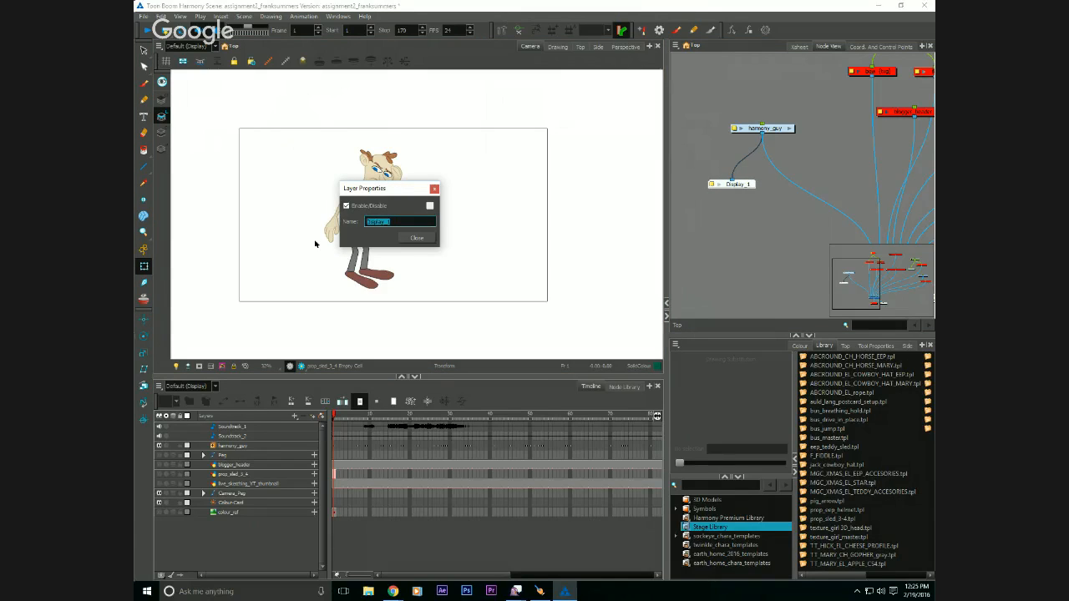
pyautogui.write('dude')
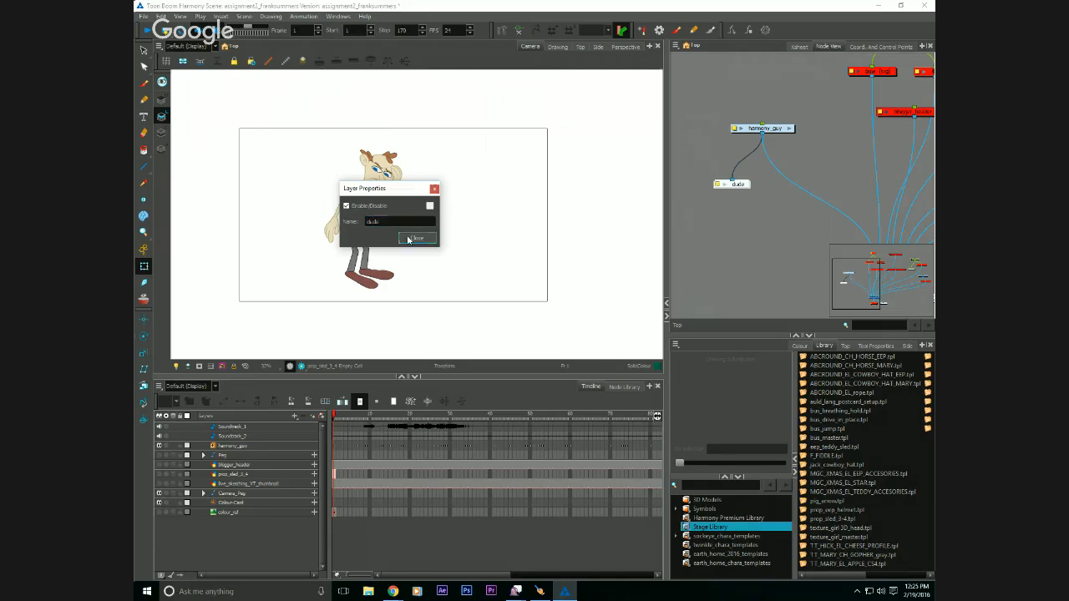
pyautogui.click(416, 238)
pyautogui.moveTo(738, 185); pyautogui.dragTo(736, 165)
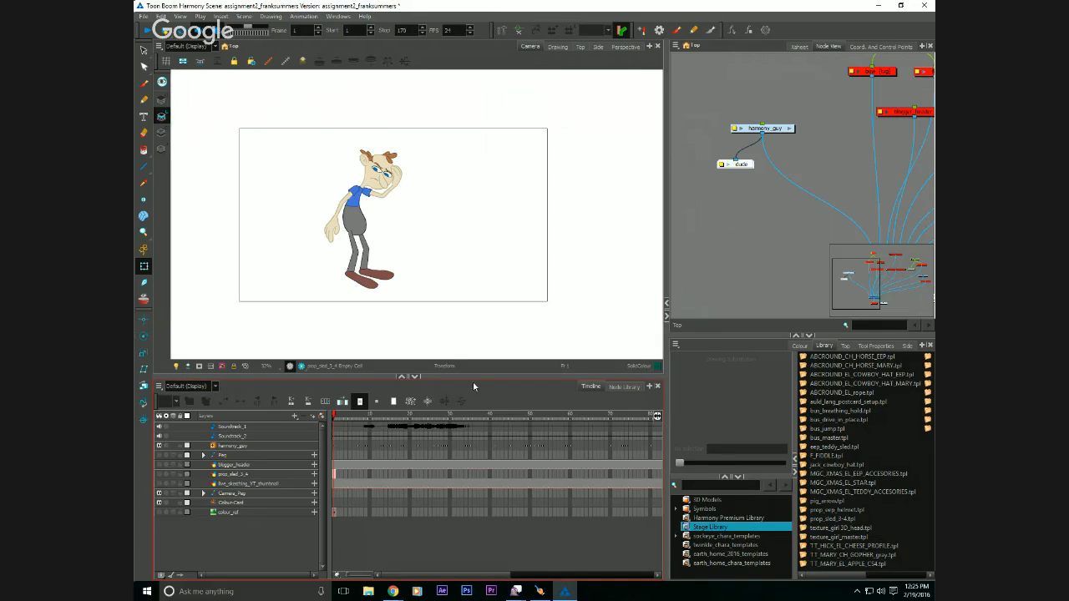
# Check that the Advanced Display option is enabled in the advanced preferences and accept the preferences.
pyautogui.click(214, 386)
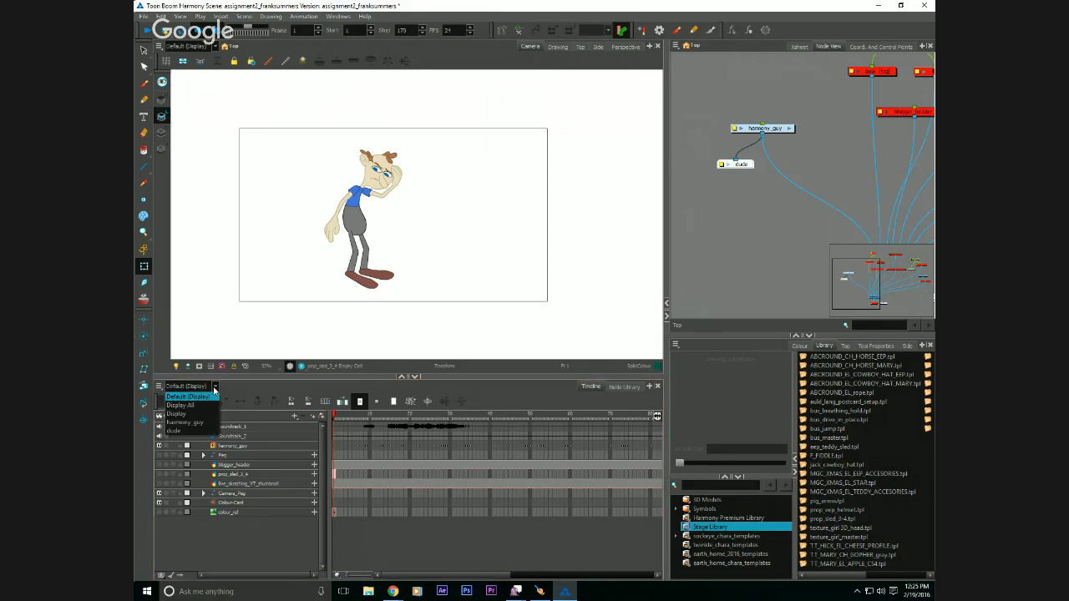
pyautogui.click(225, 389)
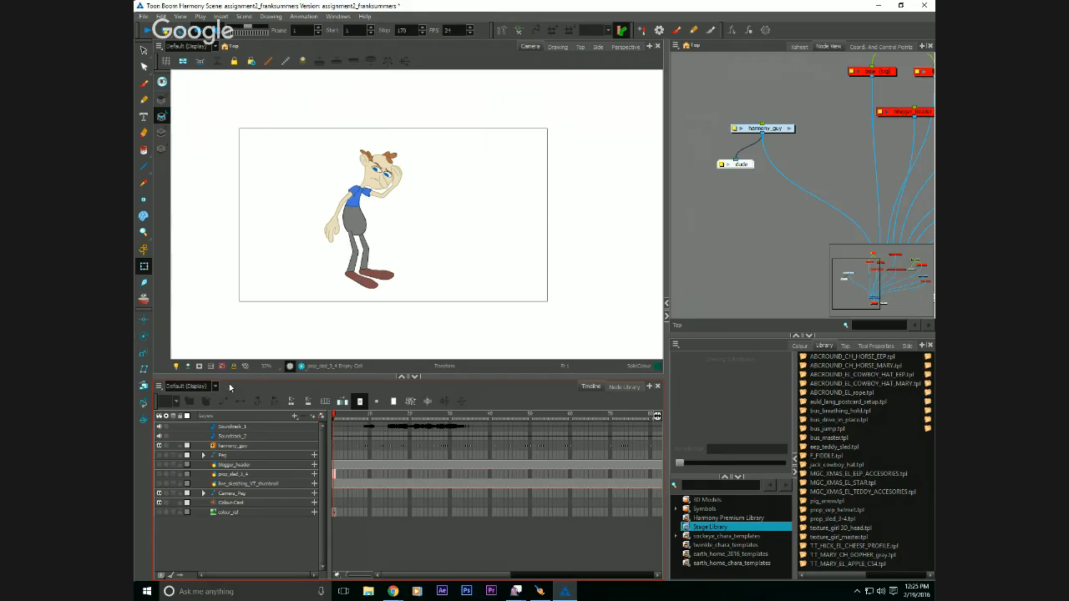
pyautogui.click(161, 15)
pyautogui.click(180, 295)
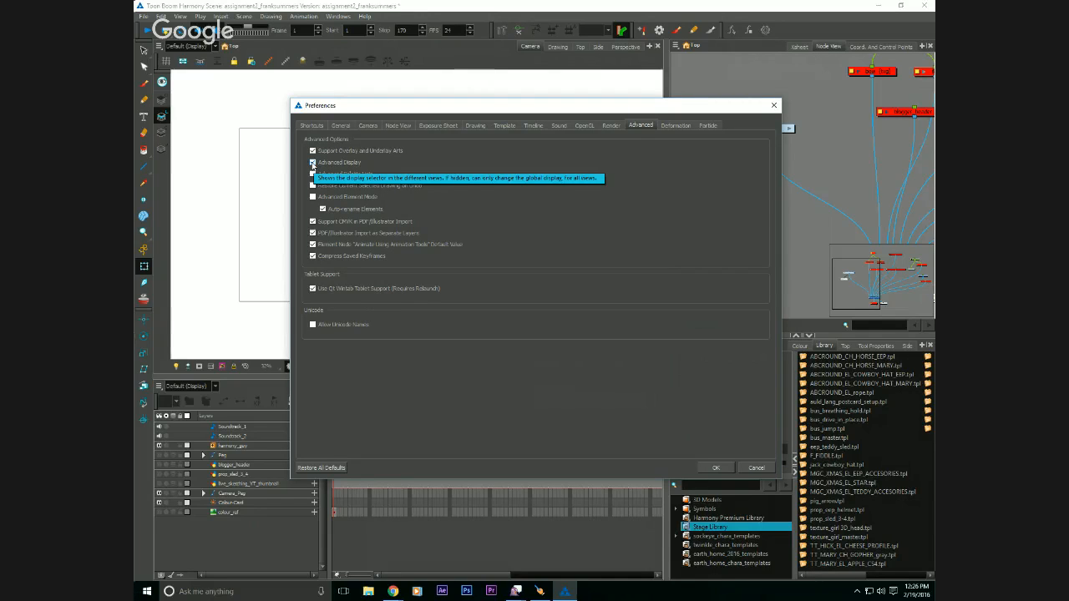
pyautogui.click(715, 468)
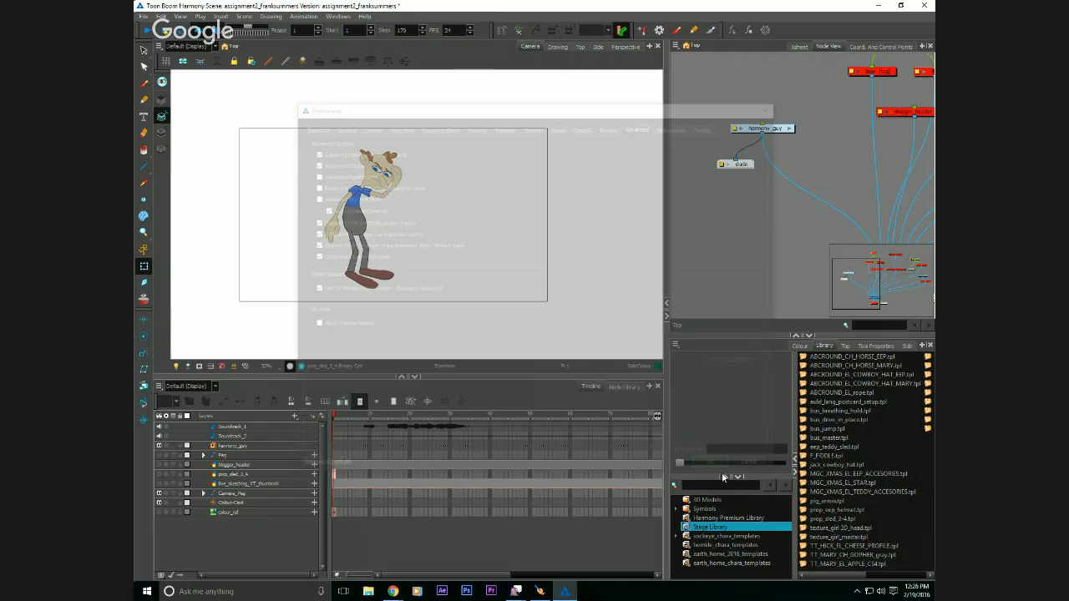
# Set the timeline's display to dude and move the dude node slightly lower beneath harmony_guy in the node view.
pyautogui.click(175, 386)
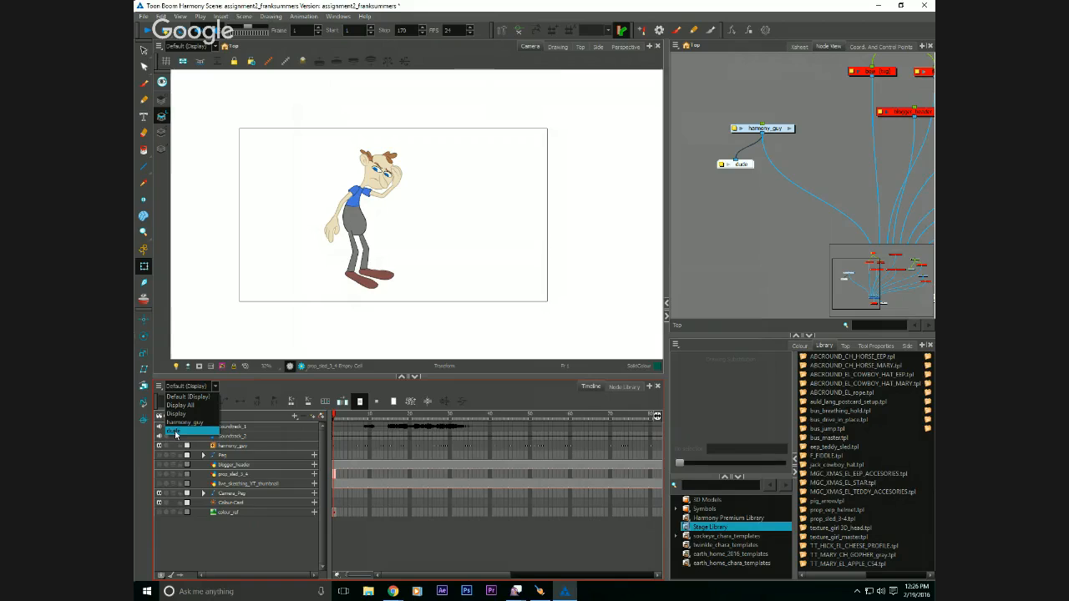
pyautogui.click(173, 431)
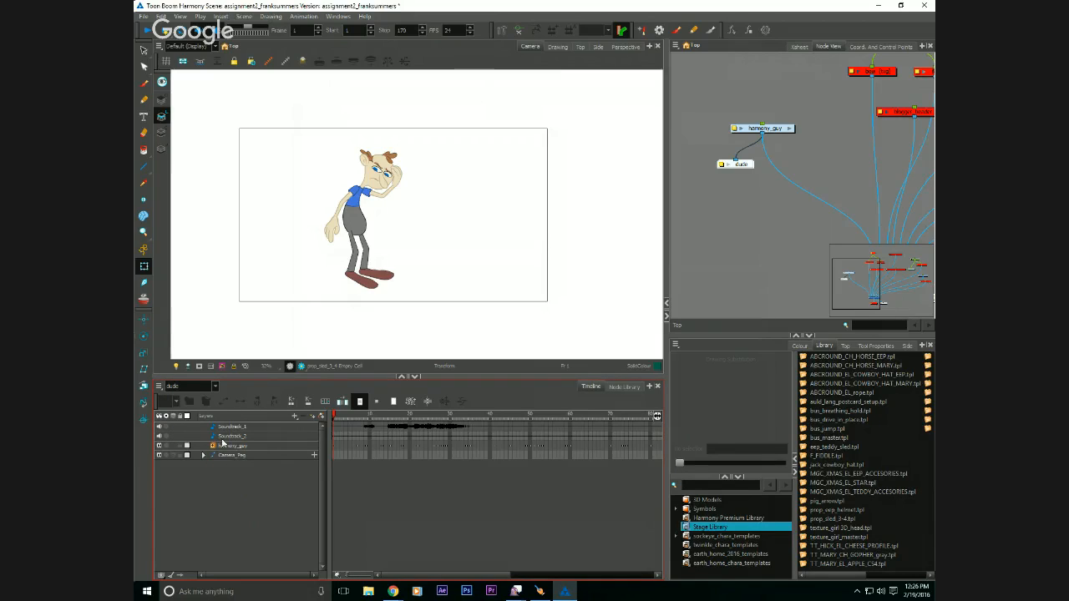
pyautogui.moveTo(735, 164)
pyautogui.mouseDown()
pyautogui.moveTo(714, 174)
pyautogui.moveTo(738, 176)
pyautogui.mouseUp()
# Expand harmony_guy and its master peg in the timeline to examine the character's layers, and collapse them again.
pyautogui.click(209, 447)
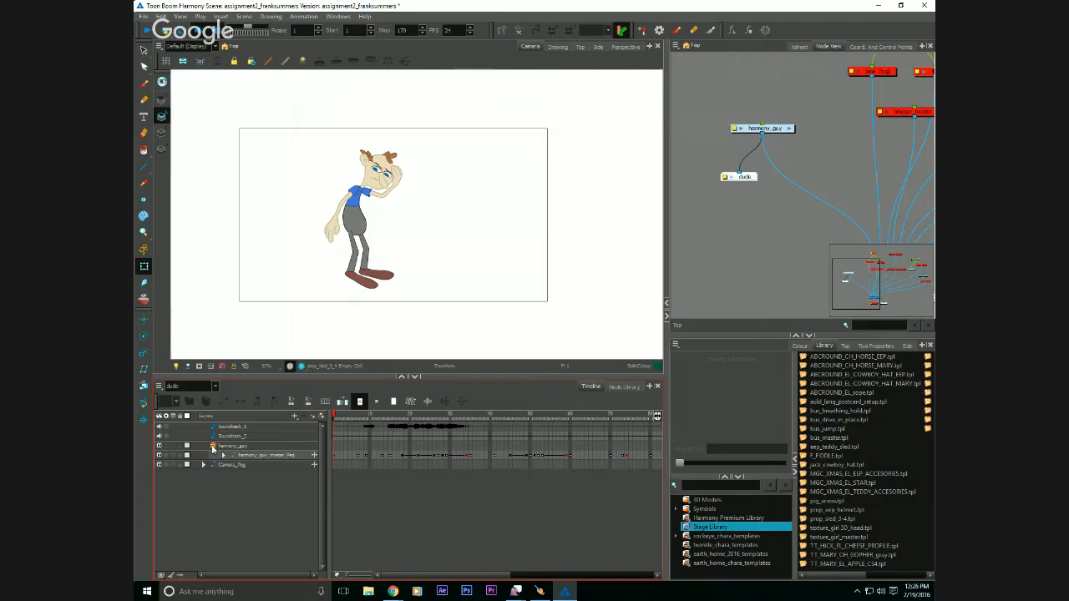
pyautogui.moveTo(327, 484); pyautogui.dragTo(333, 489)
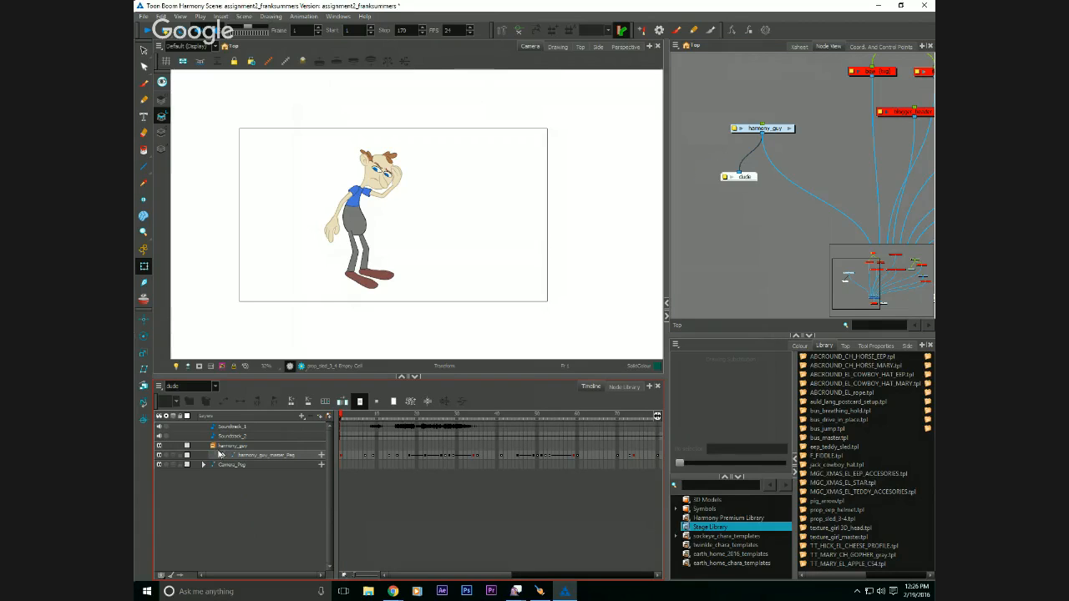
pyautogui.click(222, 455)
pyautogui.click(222, 456)
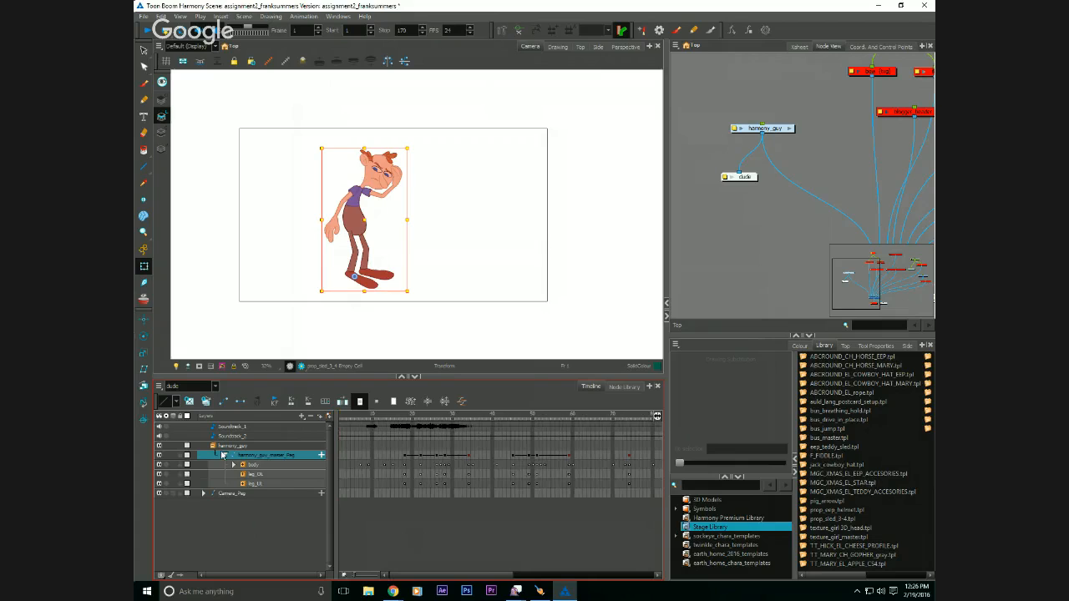
pyautogui.click(222, 456)
pyautogui.click(213, 447)
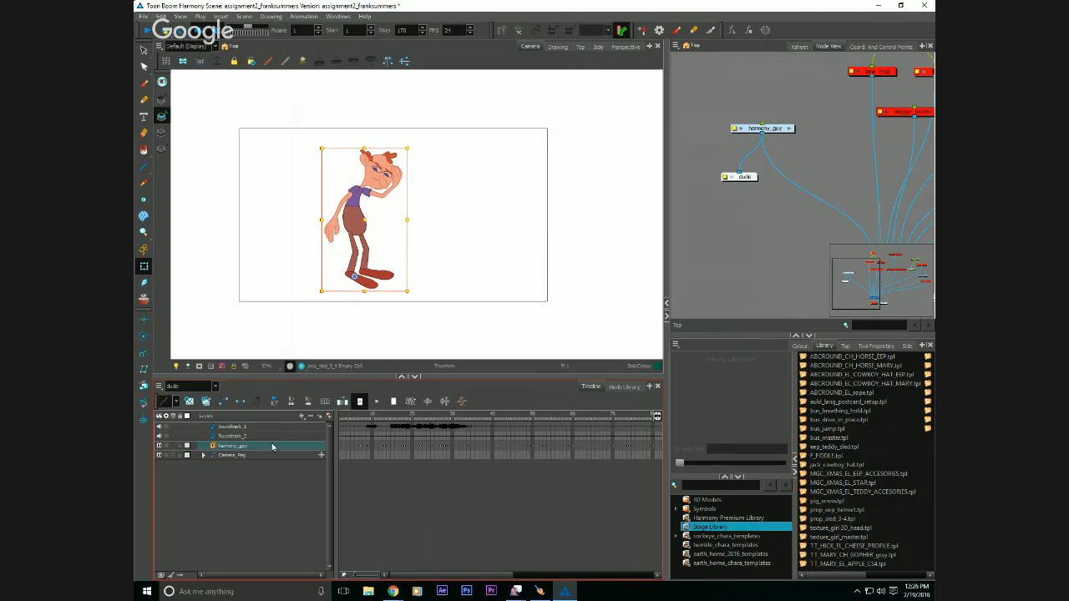
# Compare the timeline's layer list under Display with the one under dude, ending on dude with nothing selected.
pyautogui.moveTo(849, 171); pyautogui.dragTo(814, 193)
pyautogui.click(173, 387)
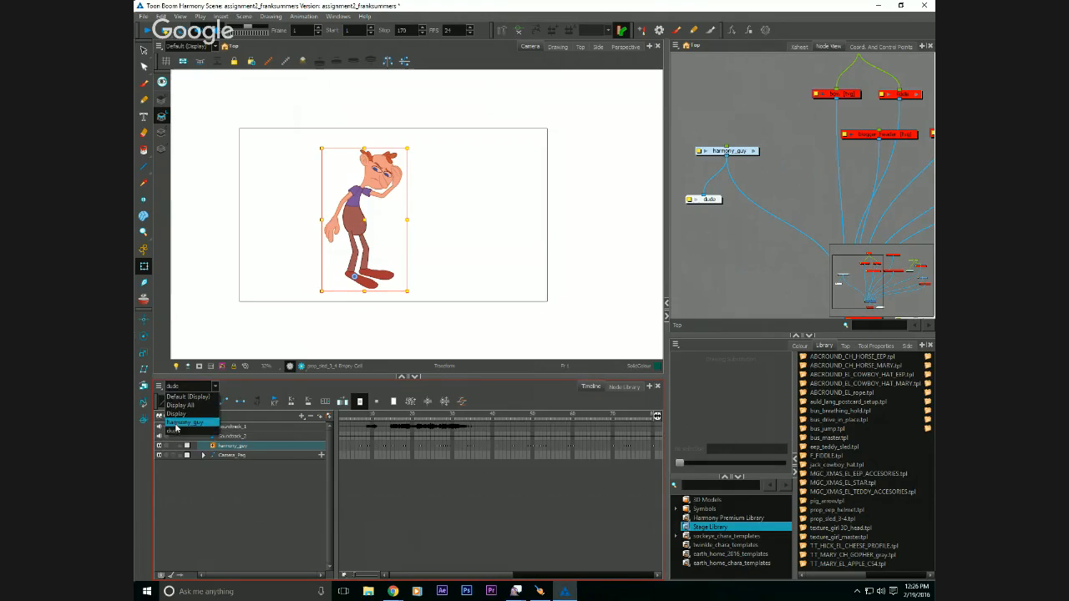
pyautogui.click(171, 414)
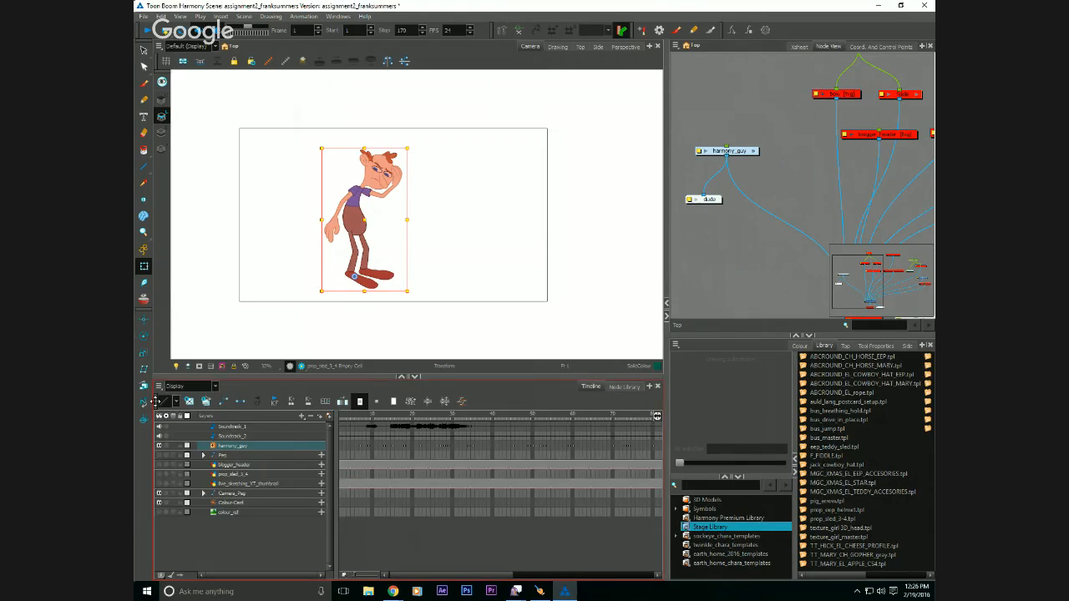
pyautogui.click(191, 386)
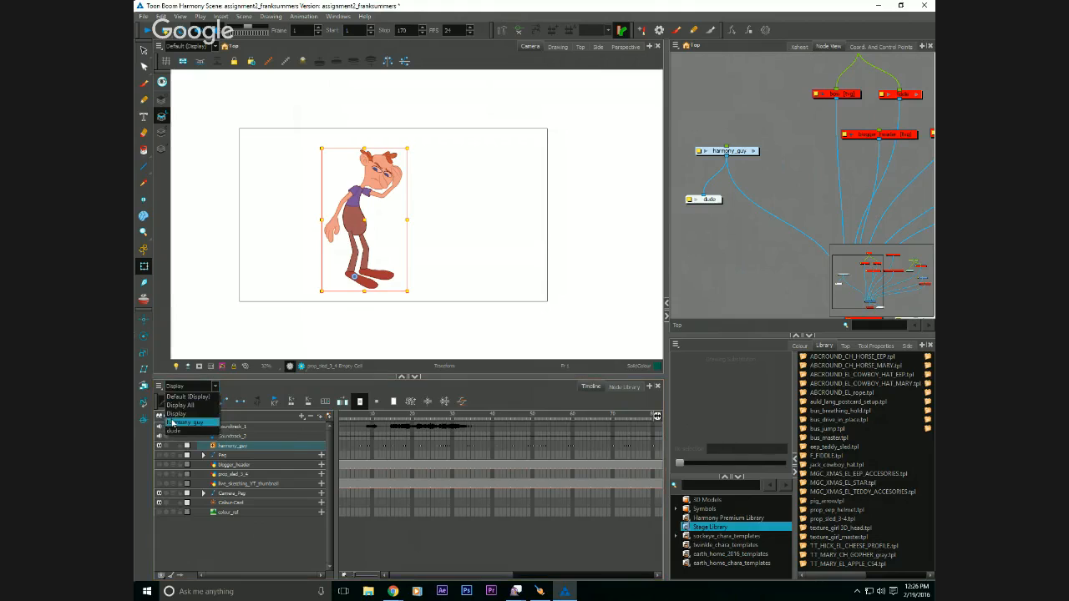
pyautogui.click(188, 408)
pyautogui.click(241, 516)
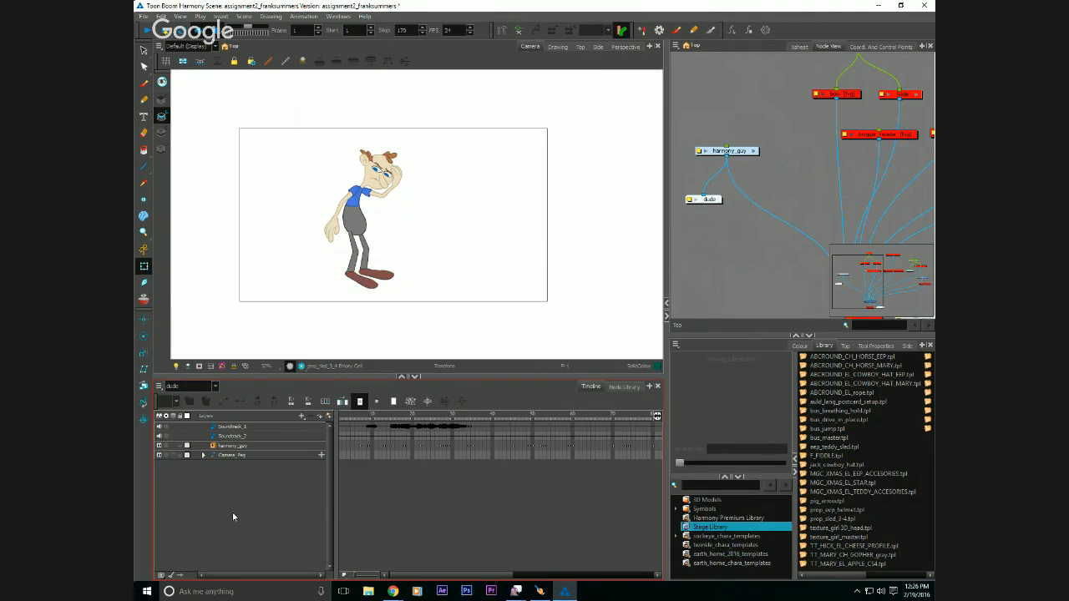
# Enable the disabled prop nodes, including bow, fiddle, blogger_header, prop_sled_3_4 and the live sketching thumbnail, and deselect them.
pyautogui.moveTo(820, 169); pyautogui.dragTo(689, 229)
pyautogui.moveTo(680, 74); pyautogui.dragTo(885, 212)
pyautogui.press('a')
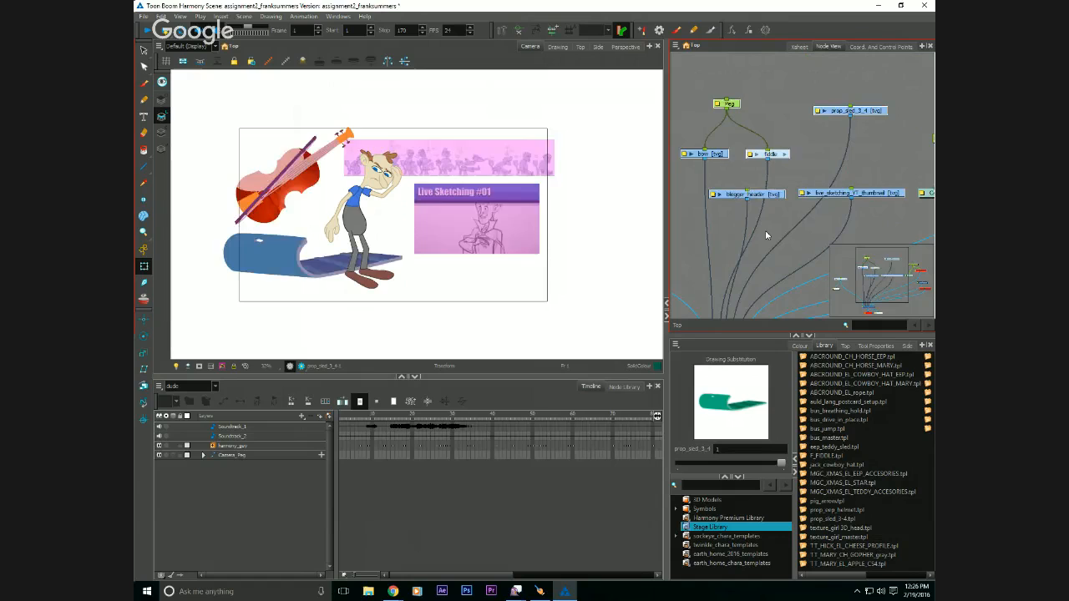
pyautogui.click(255, 484)
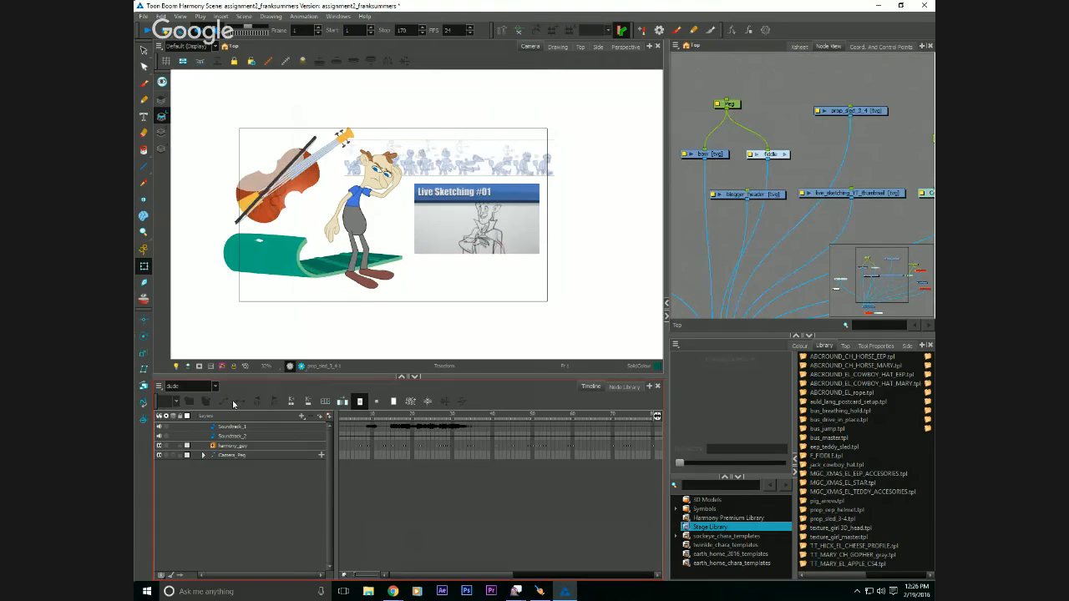
# Set the camera view's display to dude.
pyautogui.moveTo(715, 258); pyautogui.dragTo(819, 237)
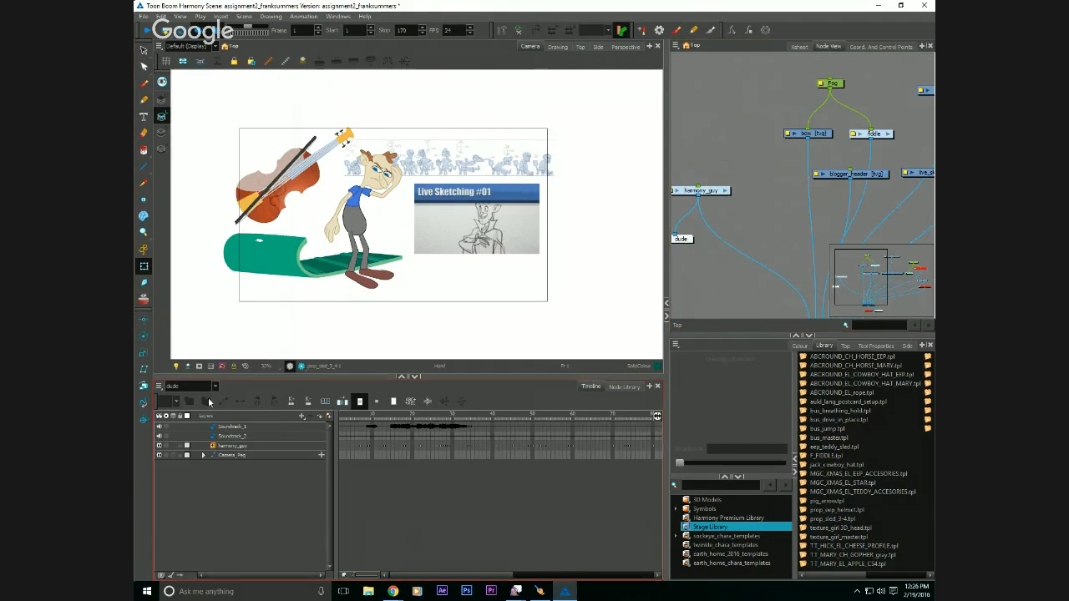
pyautogui.click(171, 48)
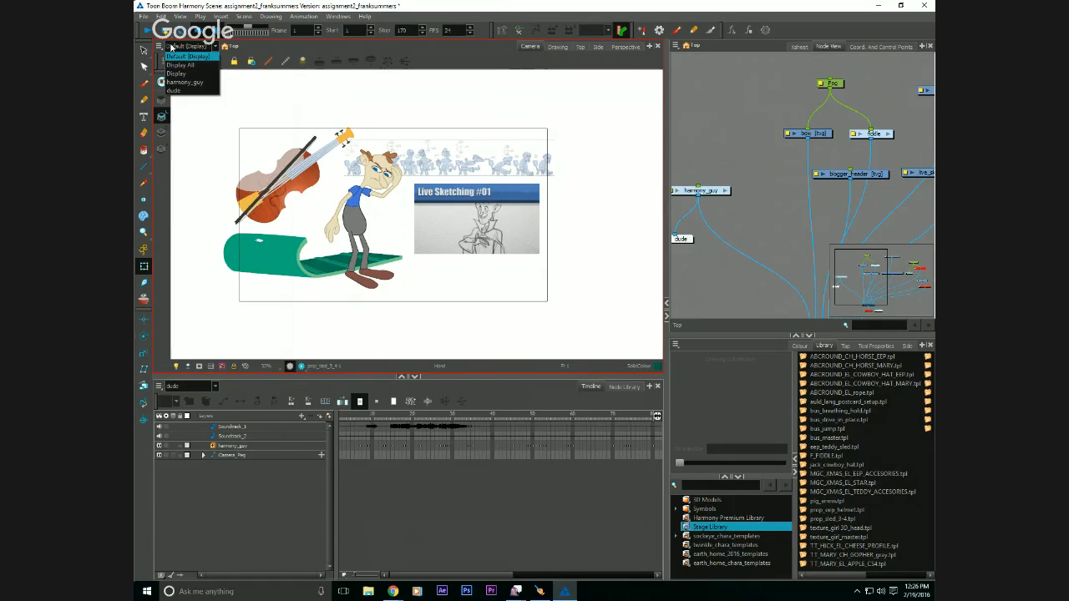
pyautogui.click(172, 91)
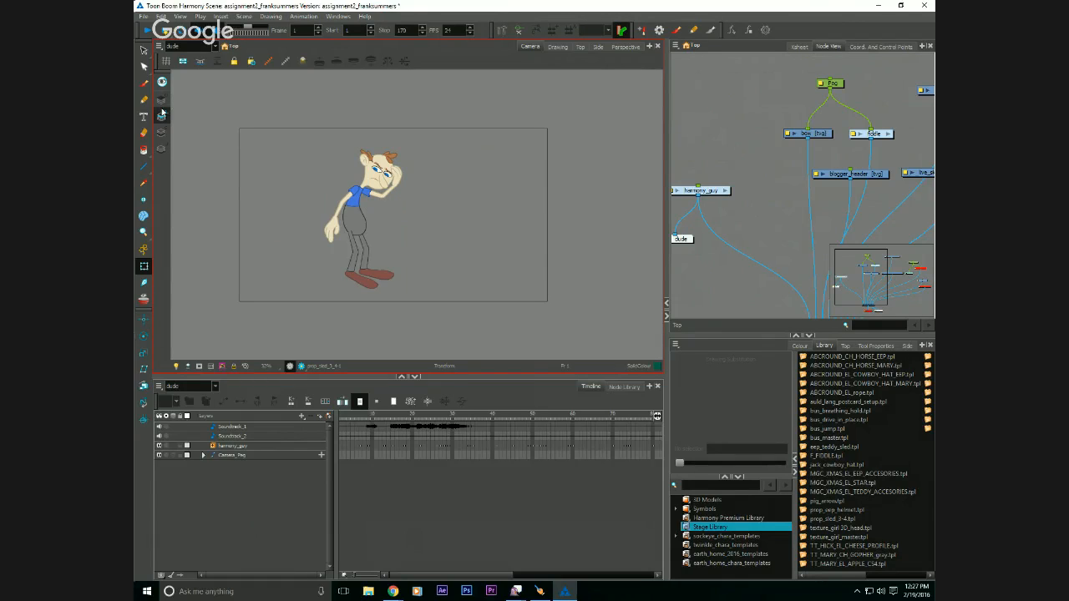
# Set the timeline's display to harmony_guy and the camera view's display to Display.
pyautogui.click(190, 386)
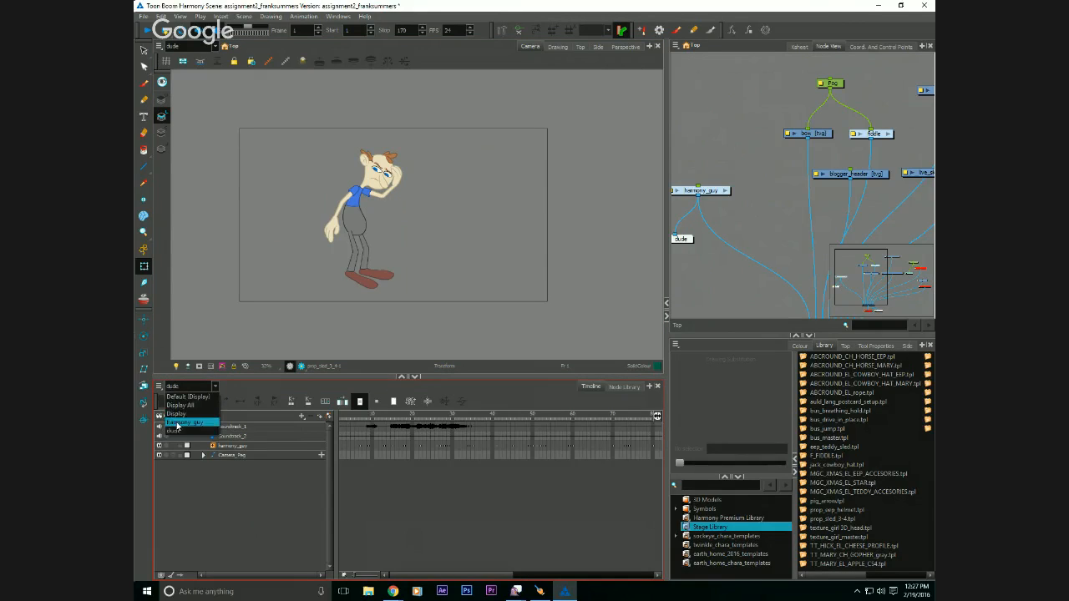
pyautogui.click(177, 426)
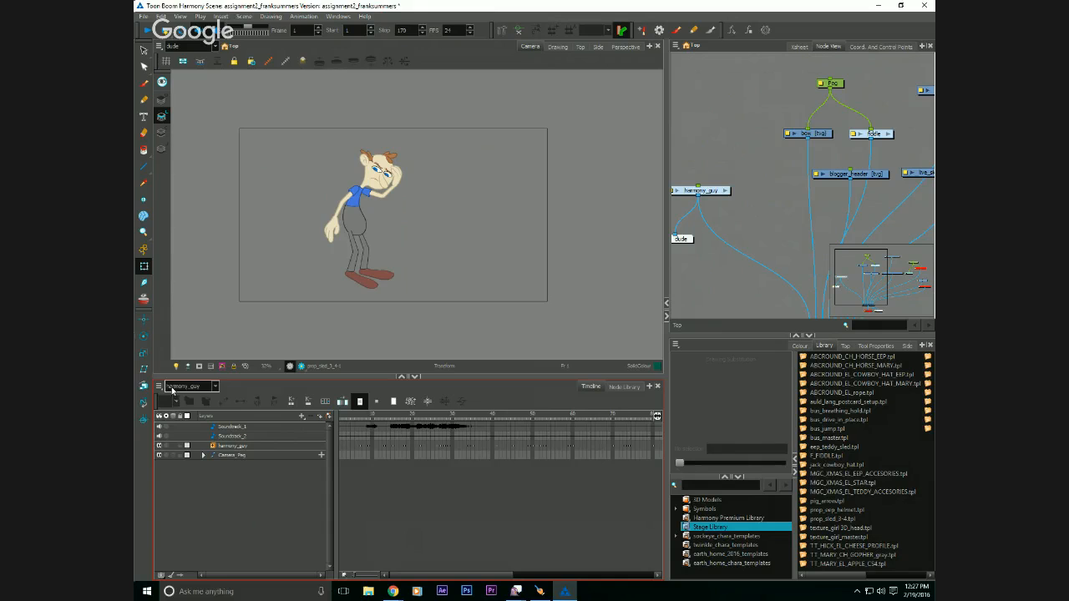
pyautogui.click(183, 48)
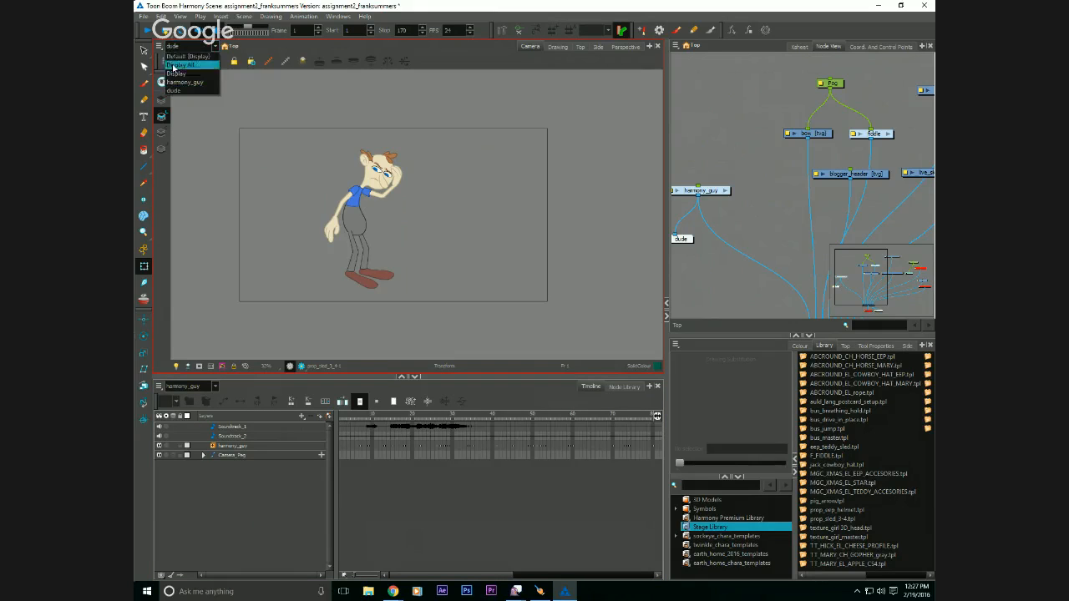
pyautogui.click(177, 72)
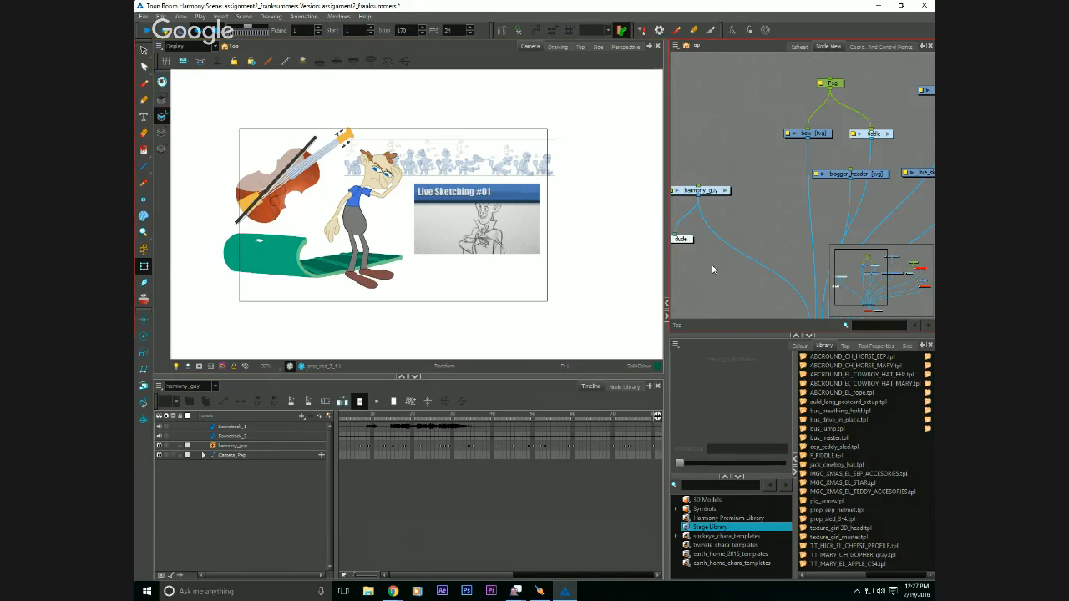
# Spread the nodes apart by moving dude to the lower right and harmony_guy further up in the node view.
pyautogui.moveTo(718, 255); pyautogui.dragTo(821, 213)
pyautogui.moveTo(745, 229); pyautogui.dragTo(720, 239)
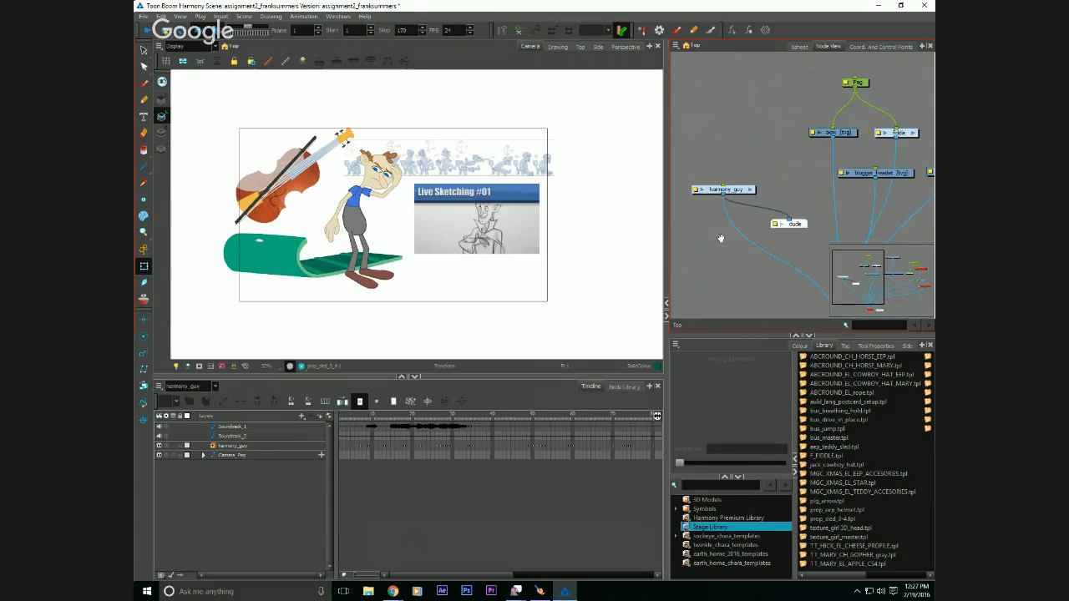
pyautogui.moveTo(739, 190); pyautogui.dragTo(724, 142)
pyautogui.click(715, 253)
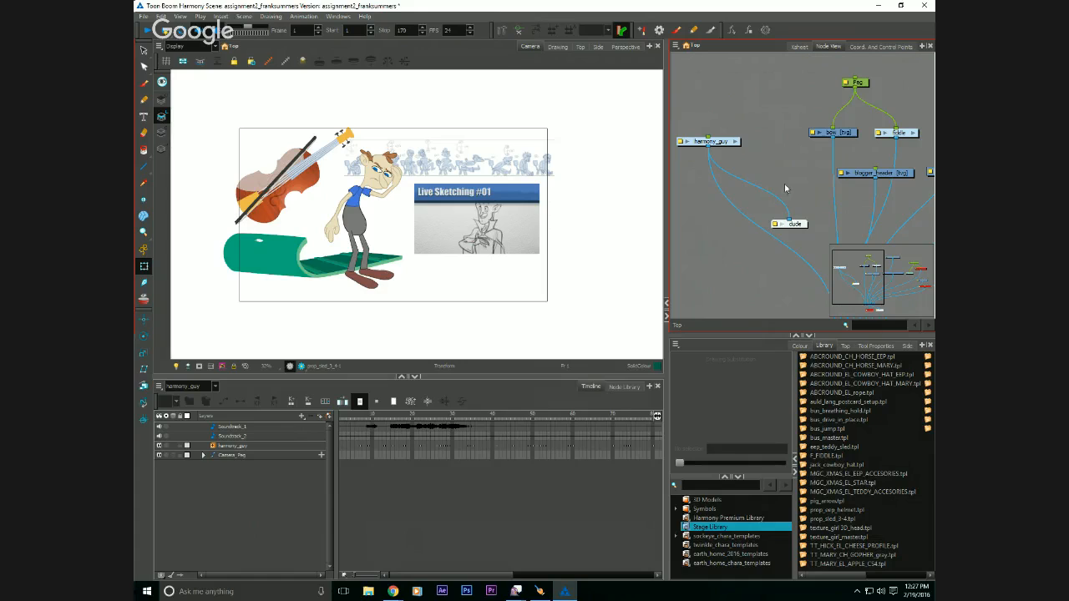
# Insert a Composite node between harmony_guy and dude, and undo the stray change to the blogger_header connection.
pyautogui.hotkey('ctrl', 'h')
pyautogui.moveTo(825, 188); pyautogui.dragTo(779, 176)
pyautogui.moveTo(868, 148); pyautogui.dragTo(794, 171)
pyautogui.hotkey('ctrl', 'z')
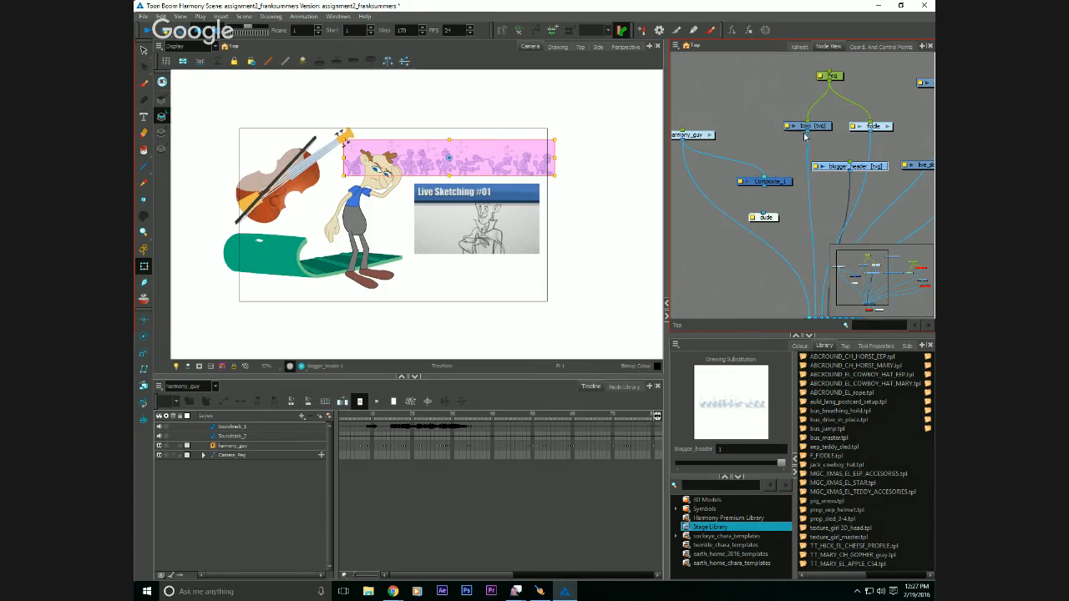
# Connect the bow and fiddle drawing nodes to the new Composite node above dude.
pyautogui.moveTo(807, 132); pyautogui.dragTo(773, 178)
pyautogui.moveTo(870, 132); pyautogui.dragTo(772, 182)
pyautogui.click(761, 182)
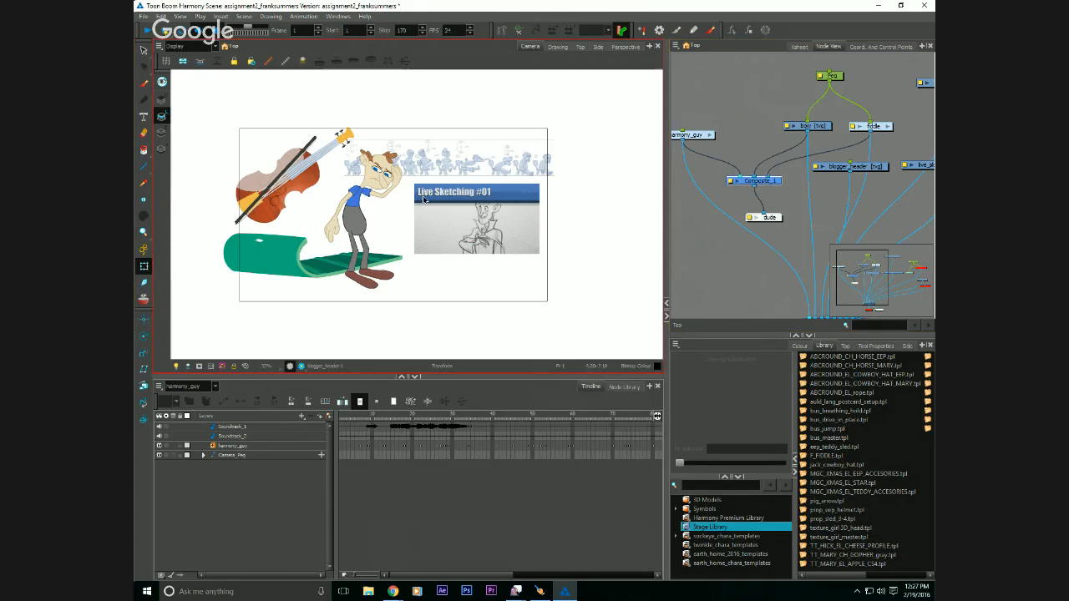
# Set the camera view's display to dude and place the dude node directly beneath the Composite node.
pyautogui.click(186, 47)
pyautogui.click(177, 92)
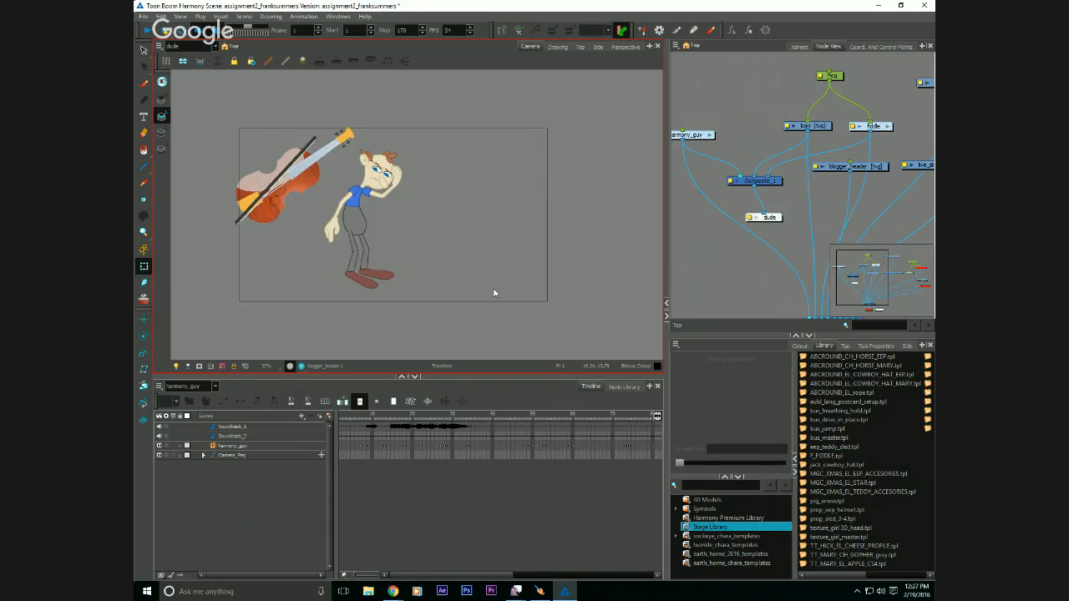
pyautogui.moveTo(495, 293); pyautogui.dragTo(519, 302)
pyautogui.moveTo(767, 220); pyautogui.dragTo(715, 252)
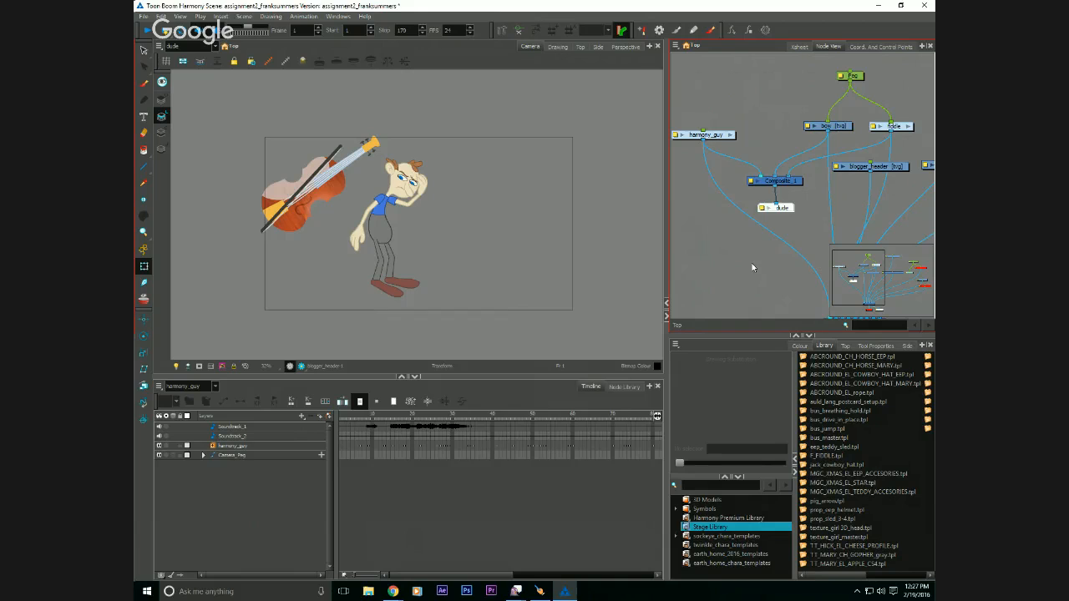
pyautogui.moveTo(783, 207); pyautogui.dragTo(777, 202)
pyautogui.click(173, 397)
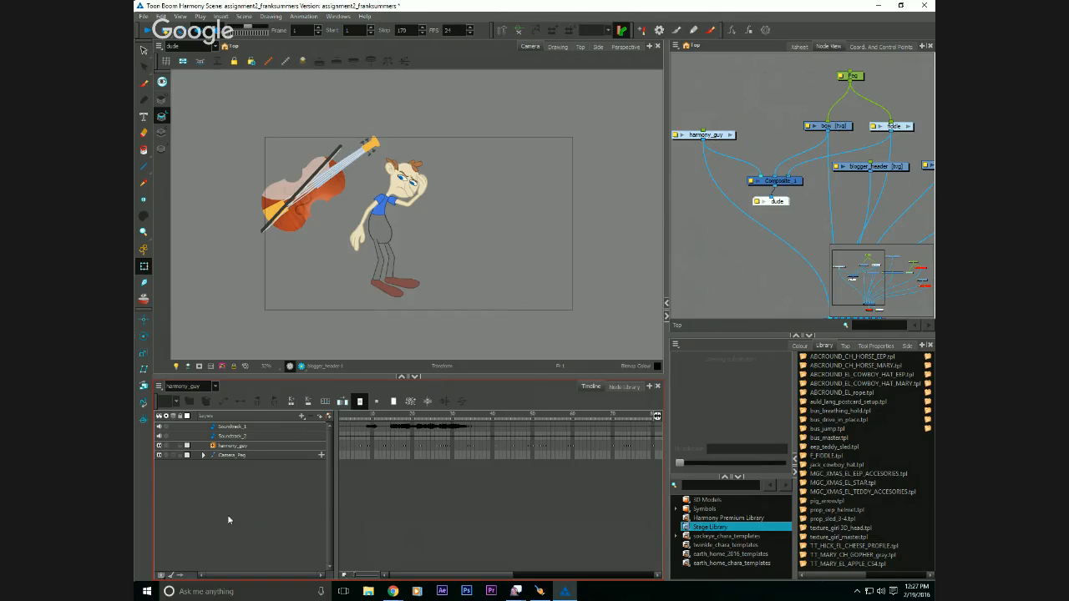
pyautogui.click(746, 237)
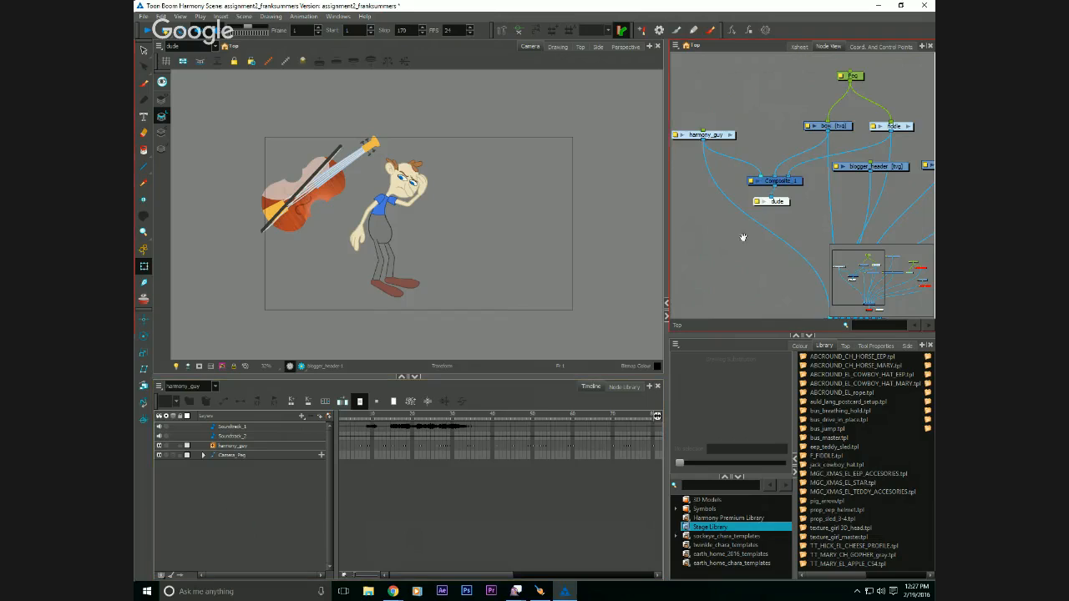
pyautogui.scroll(1, 708, 257)
pyautogui.click(176, 454)
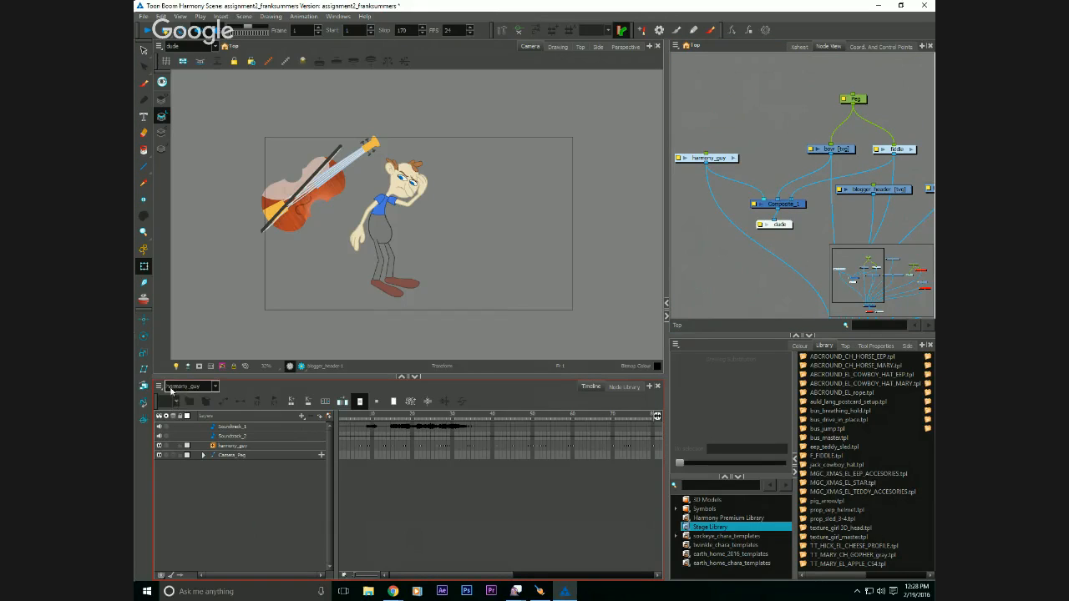
pyautogui.click(737, 265)
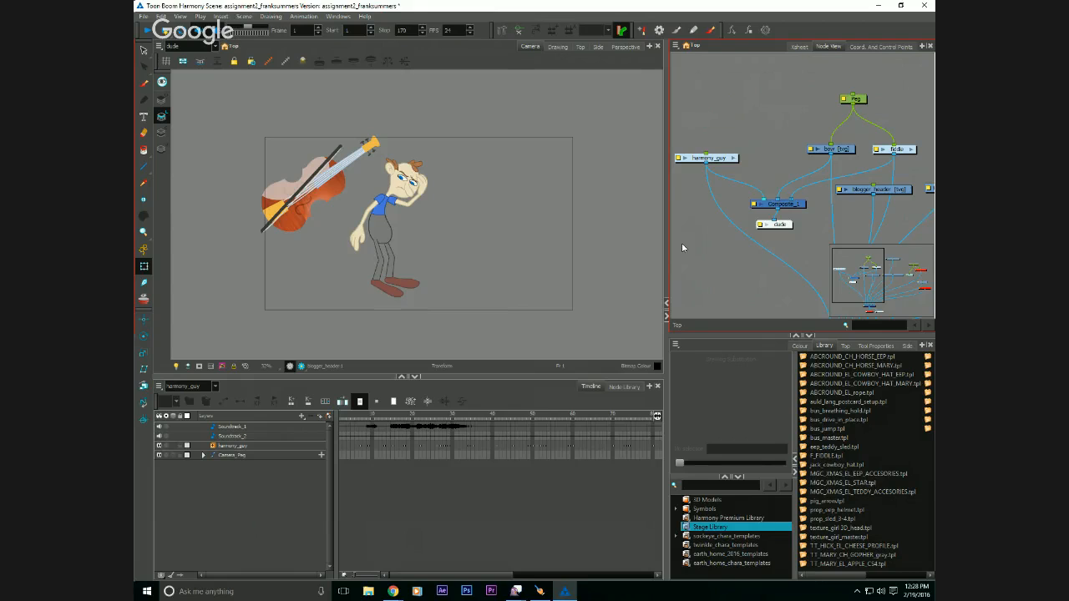
# Switch the camera view's display to Display and back to dude to compare what each one shows.
pyautogui.click(188, 46)
pyautogui.click(173, 75)
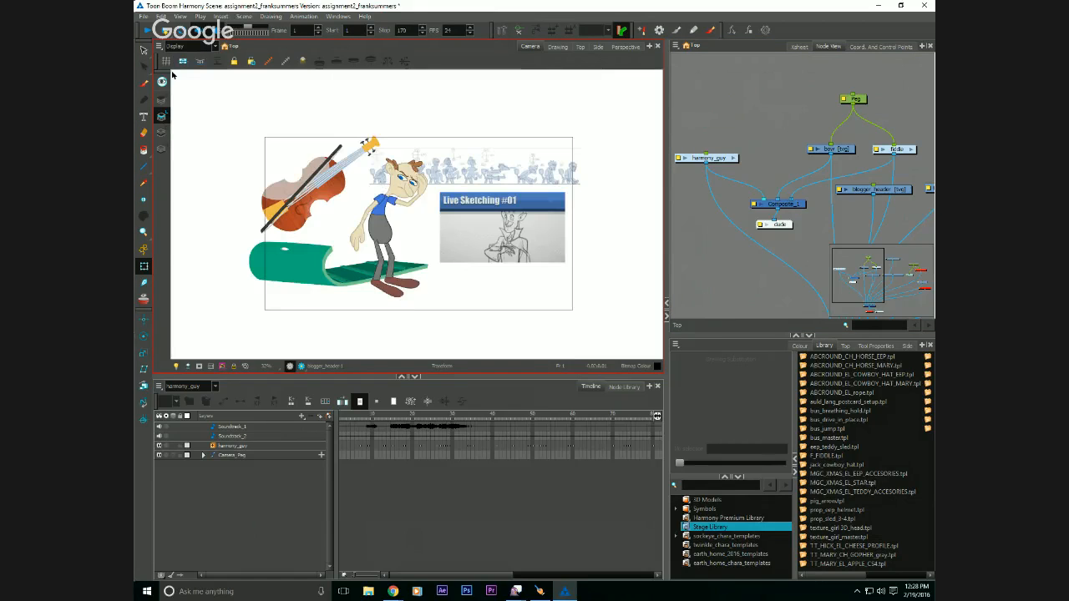
pyautogui.moveTo(777, 157); pyautogui.dragTo(715, 151)
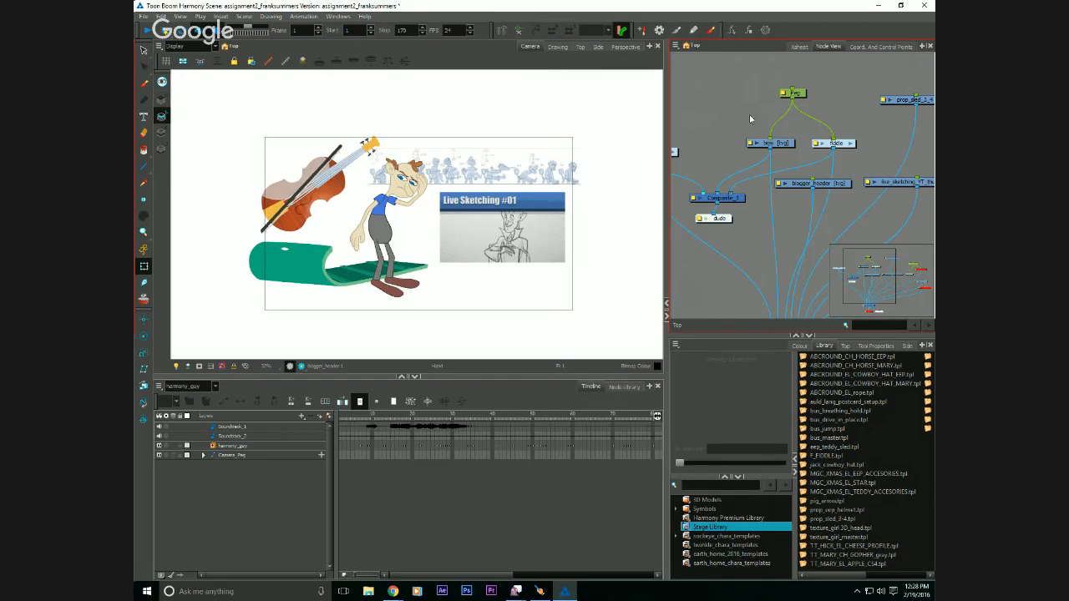
pyautogui.click(174, 45)
pyautogui.click(179, 90)
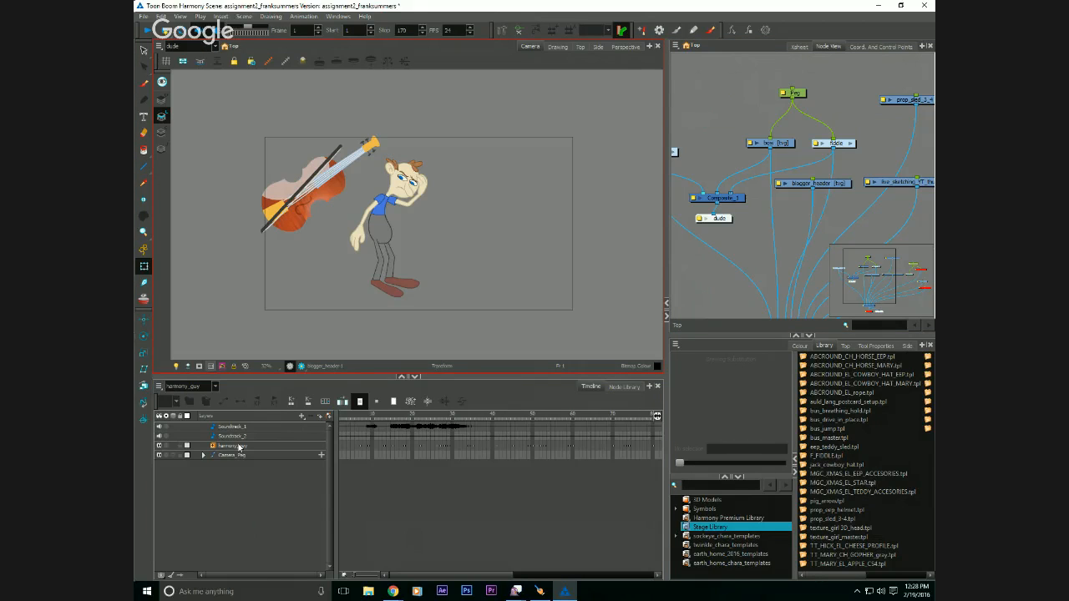
# Disconnect bow and fiddle from the Composite node and delete it, leaving harmony_guy connected to dude.
pyautogui.moveTo(716, 193)
pyautogui.mouseDown()
pyautogui.moveTo(732, 171)
pyautogui.moveTo(723, 184)
pyautogui.mouseUp()
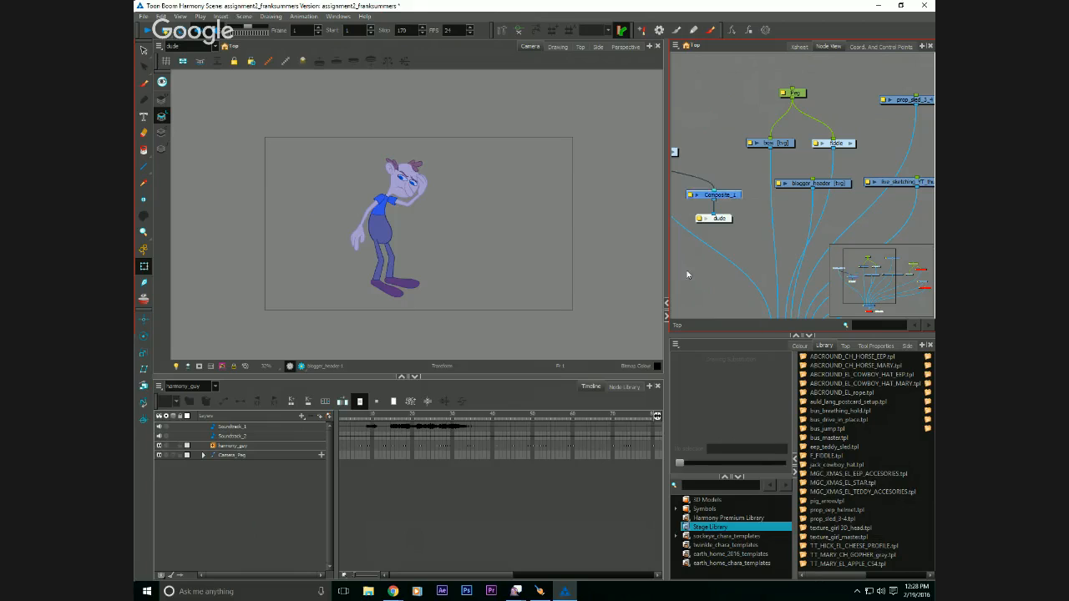
pyautogui.press('Delete')
# Expand the harmony_guy layer in the timeline.
pyautogui.click(221, 501)
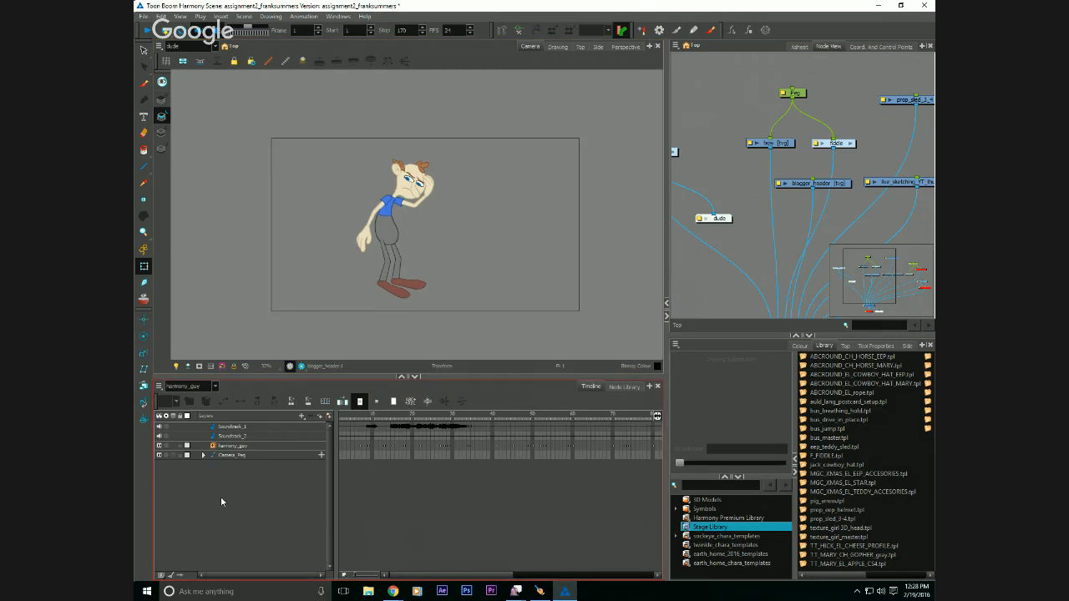
pyautogui.click(211, 448)
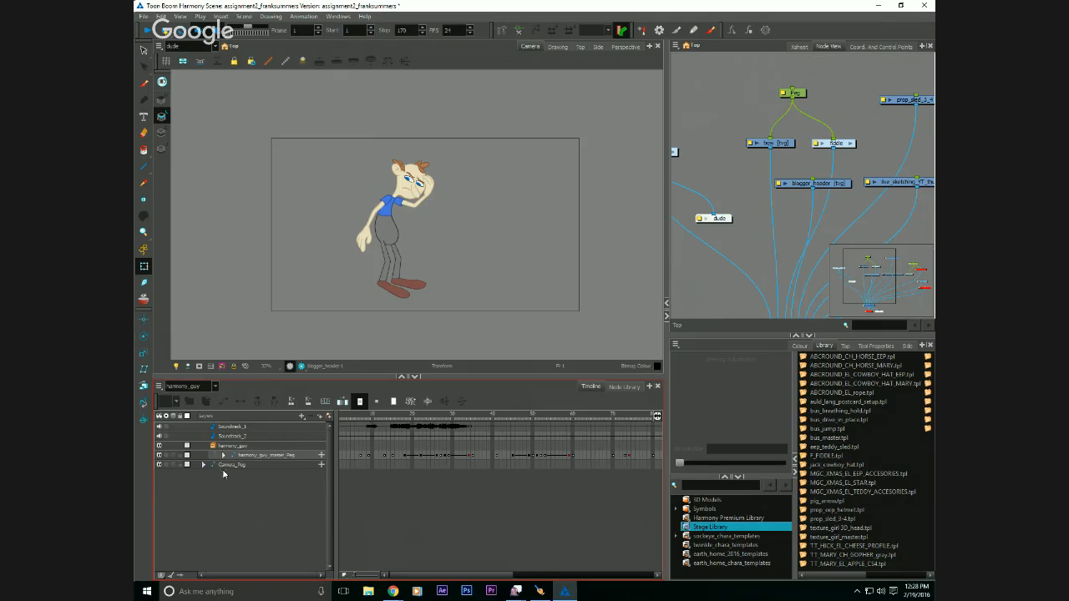
# Collapse harmony_guy in the timeline and set its layer colour to violet-blue.
pyautogui.click(192, 386)
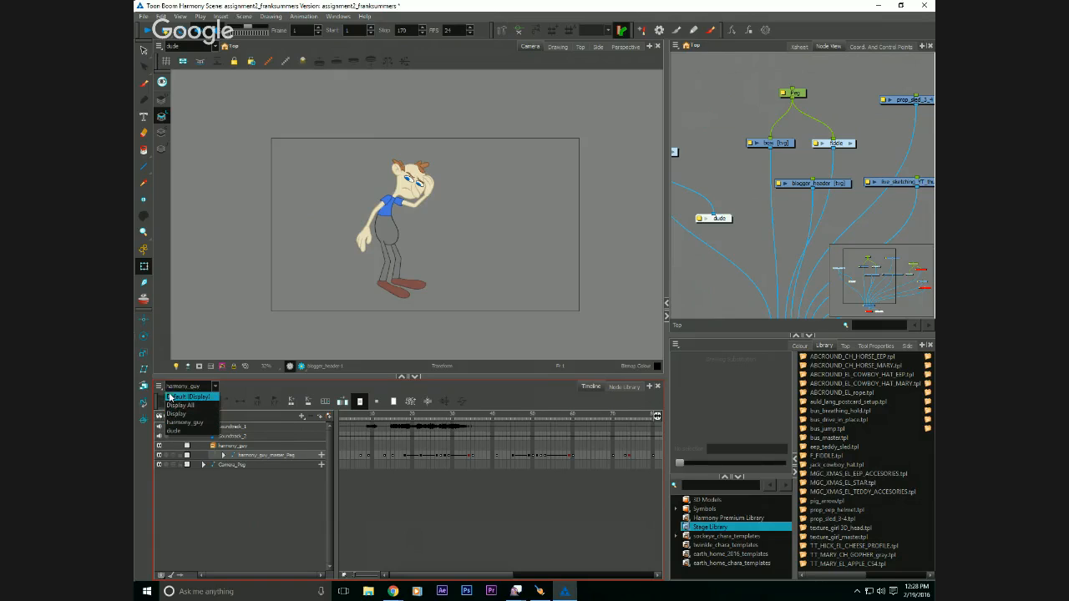
pyautogui.click(170, 396)
pyautogui.click(213, 448)
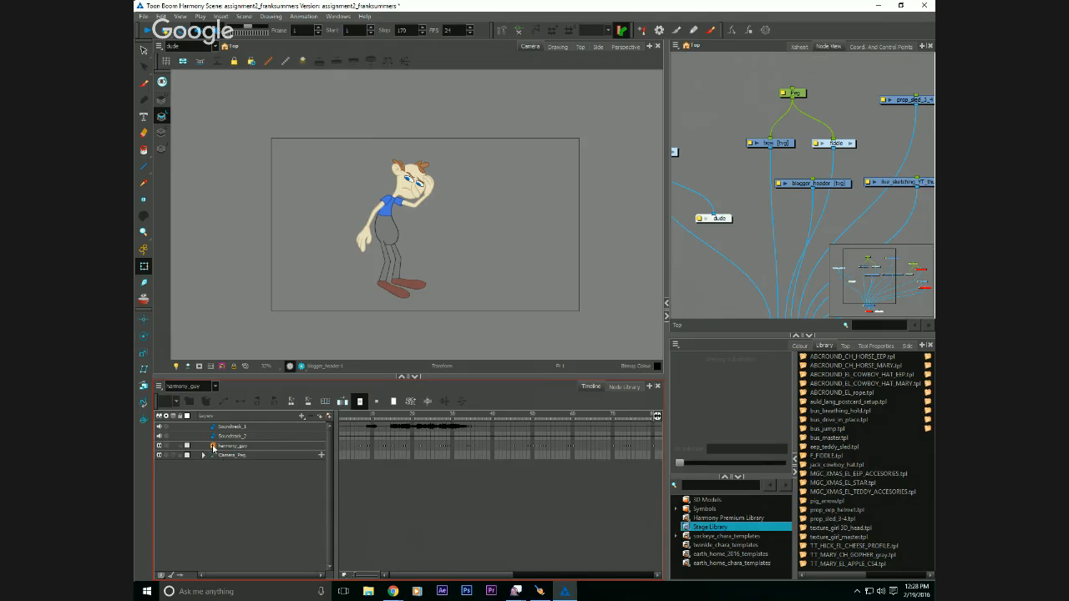
pyautogui.click(232, 447)
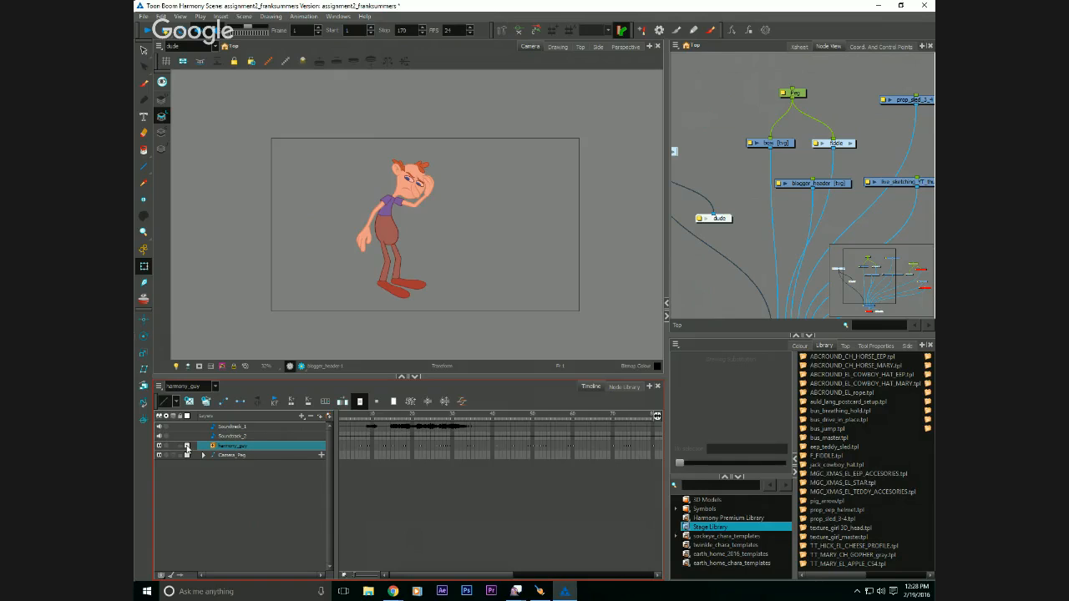
pyautogui.click(186, 447)
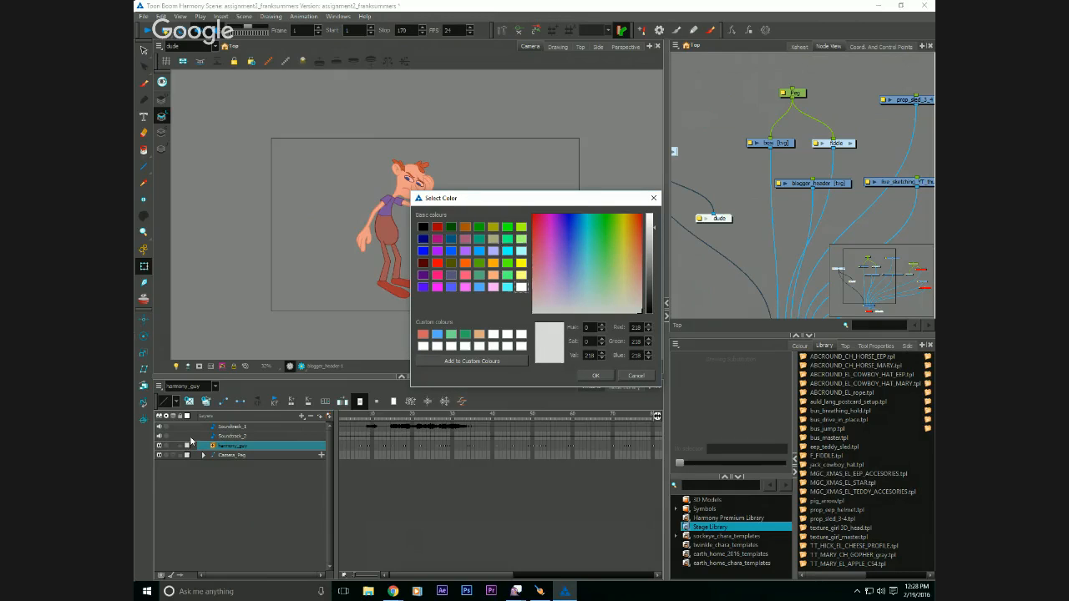
pyautogui.click(521, 262)
pyautogui.click(632, 230)
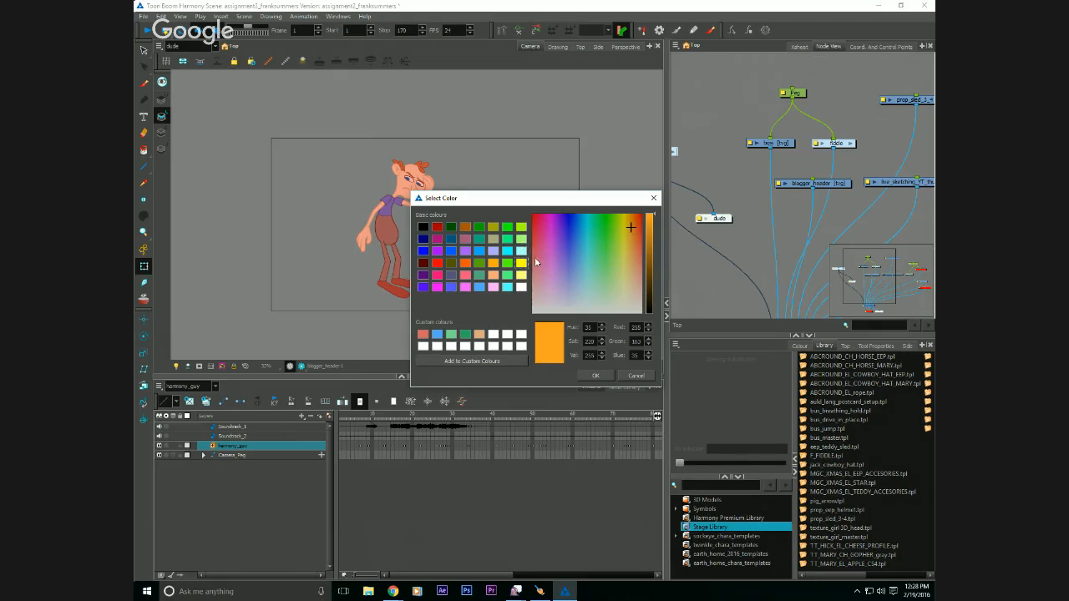
pyautogui.click(567, 227)
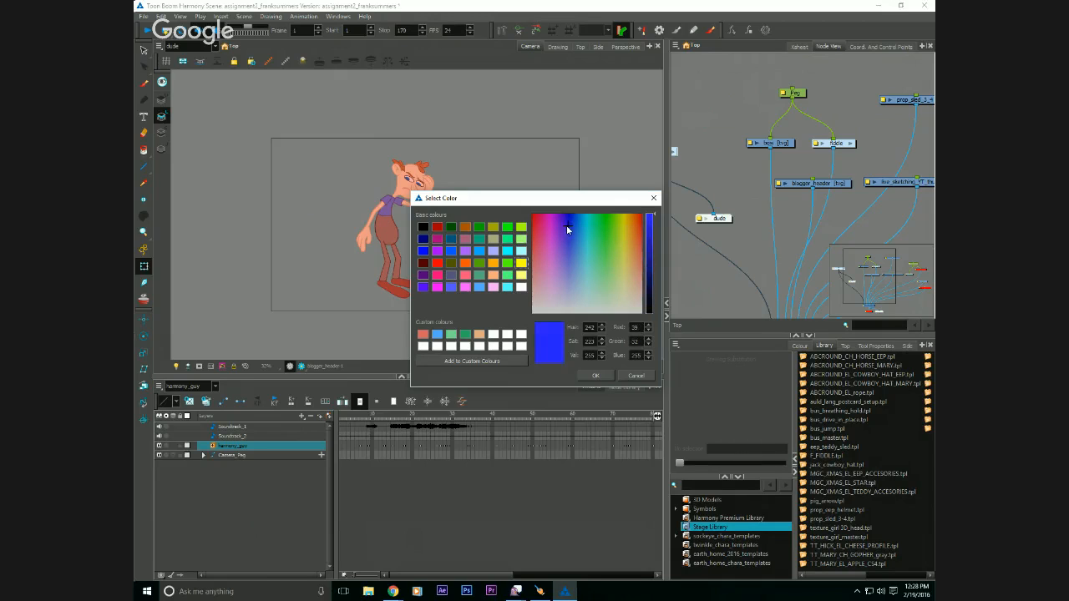
pyautogui.click(565, 244)
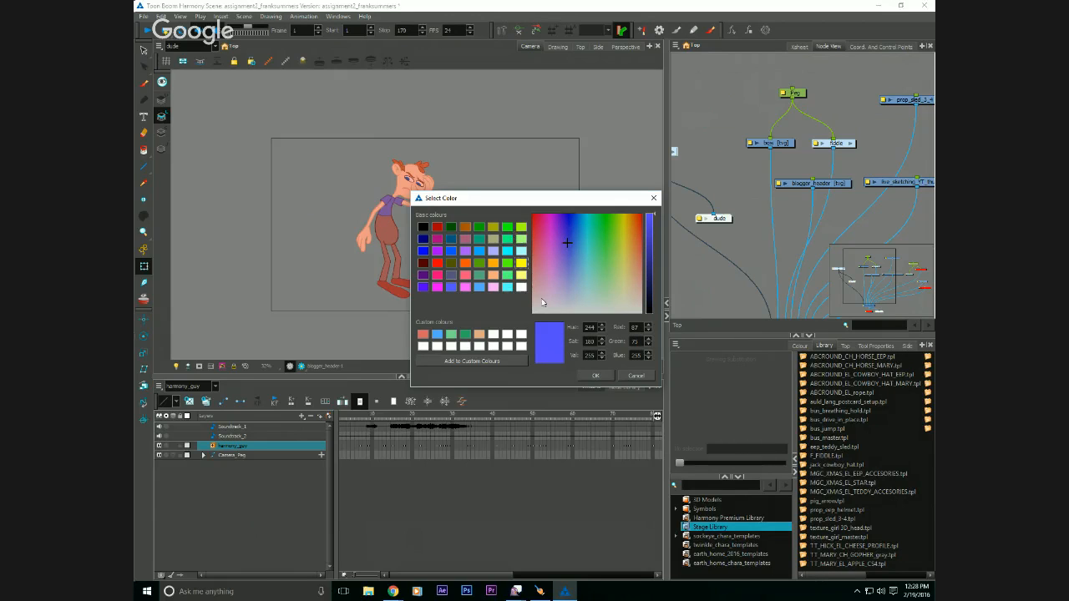
pyautogui.click(595, 375)
pyautogui.click(212, 456)
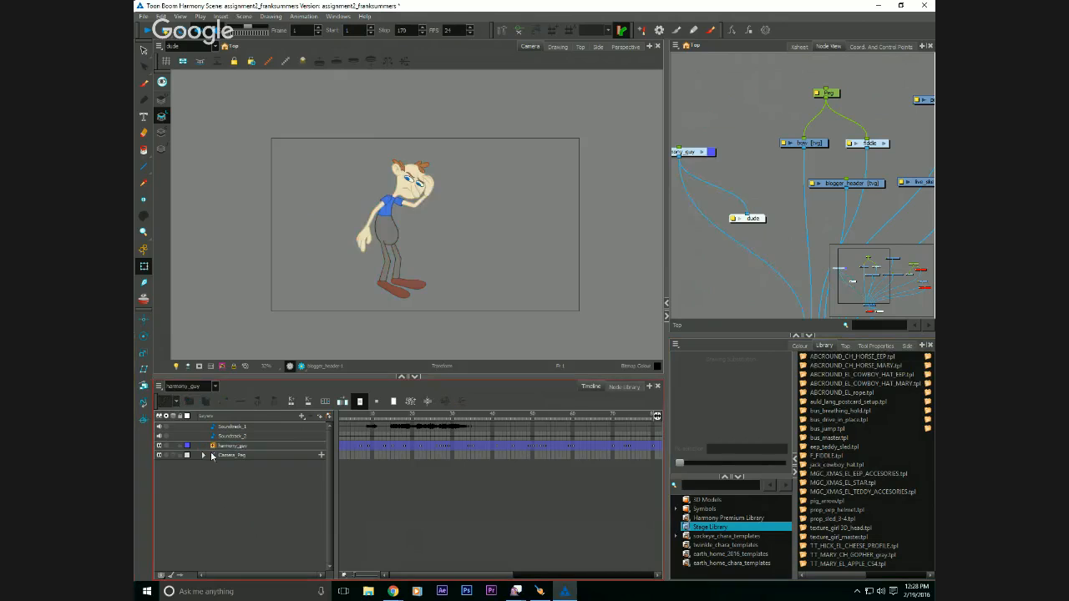
# Enlarge the timeline upward and expand all the layers nested under harmony_guy.
pyautogui.click(212, 449)
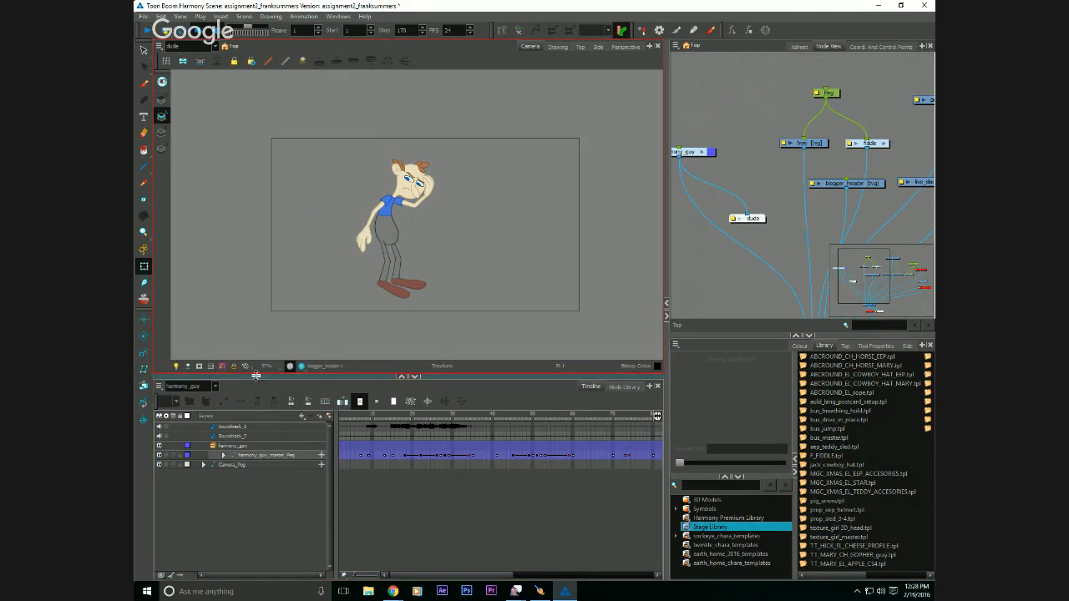
pyautogui.moveTo(217, 376); pyautogui.dragTo(217, 319)
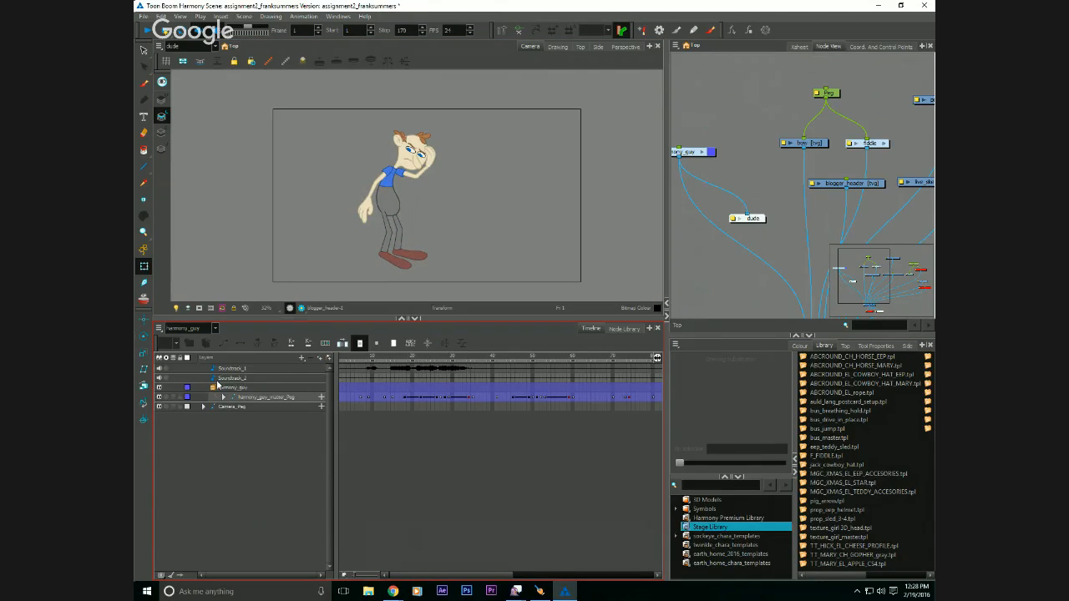
pyautogui.click(215, 387)
pyautogui.click(445, 344)
pyautogui.moveTo(328, 400)
pyautogui.mouseDown()
pyautogui.moveTo(364, 445)
pyautogui.moveTo(330, 447)
pyautogui.moveTo(336, 498)
pyautogui.moveTo(328, 395)
pyautogui.mouseUp()
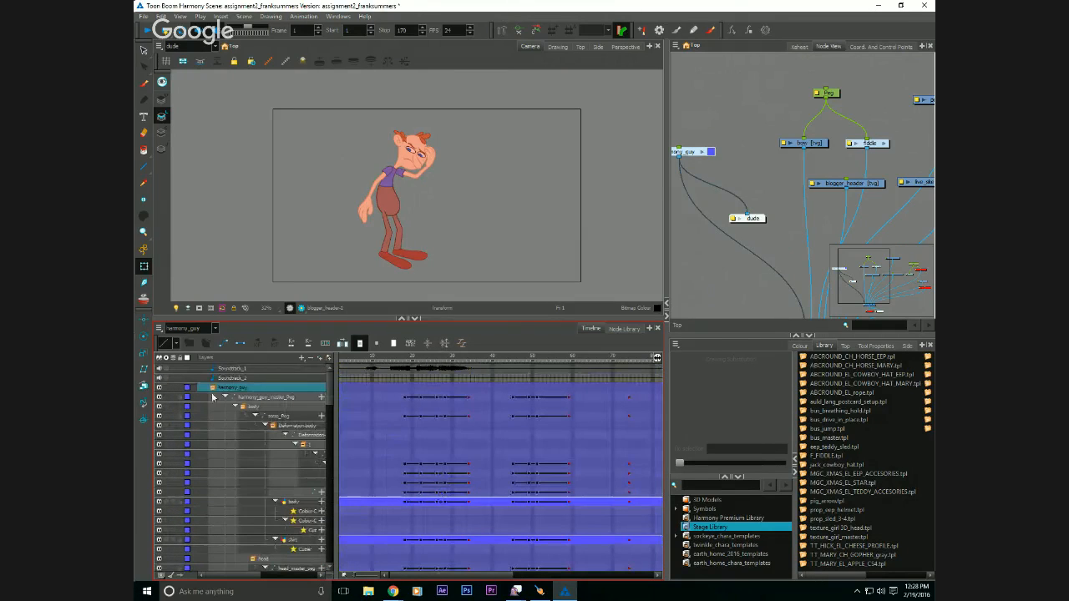
# Collapse the head, arm_OL, arm_UL, leg_OL and leg_UL groups, keeping harmony_guy_master_Peg and body expanded.
pyautogui.click(224, 396)
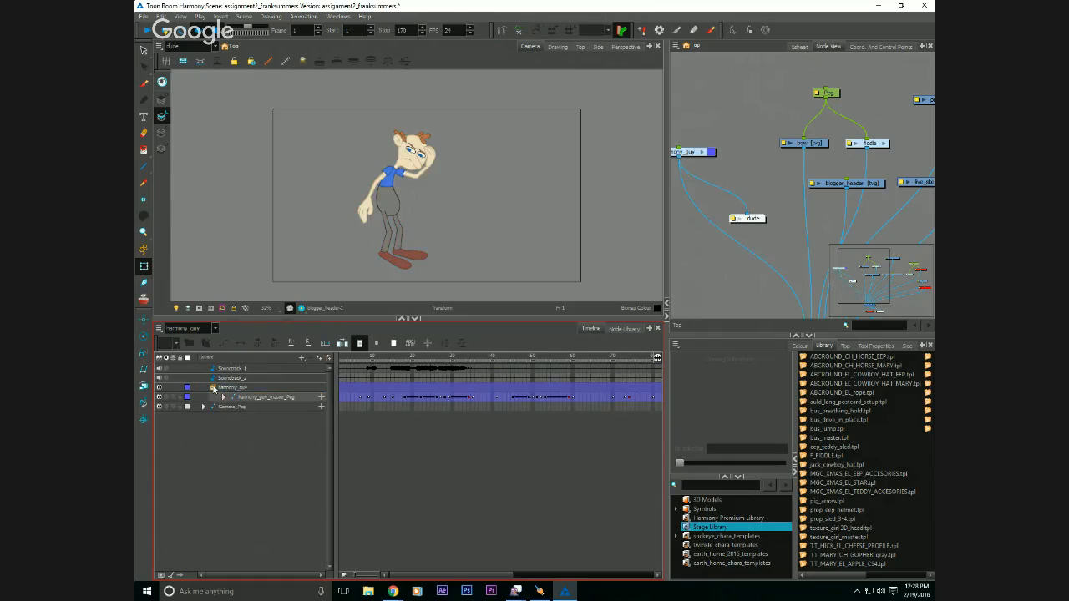
pyautogui.click(223, 396)
pyautogui.click(235, 406)
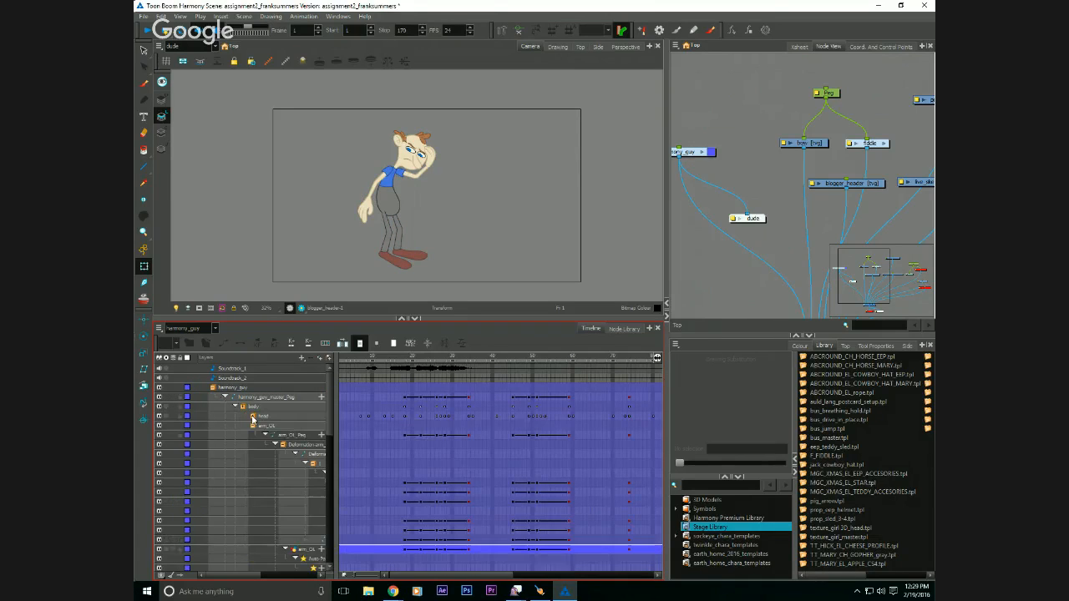
pyautogui.click(253, 425)
pyautogui.click(253, 435)
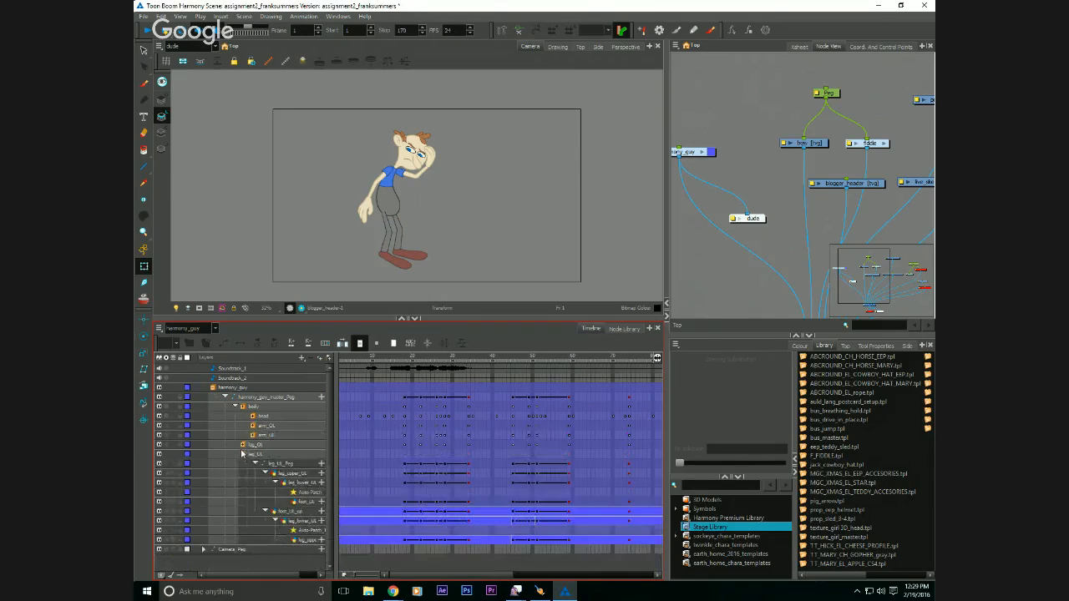
pyautogui.click(243, 445)
pyautogui.click(243, 454)
# Set the colour of both leg_OL and leg_UL to the light green custom colour.
pyautogui.click(254, 444)
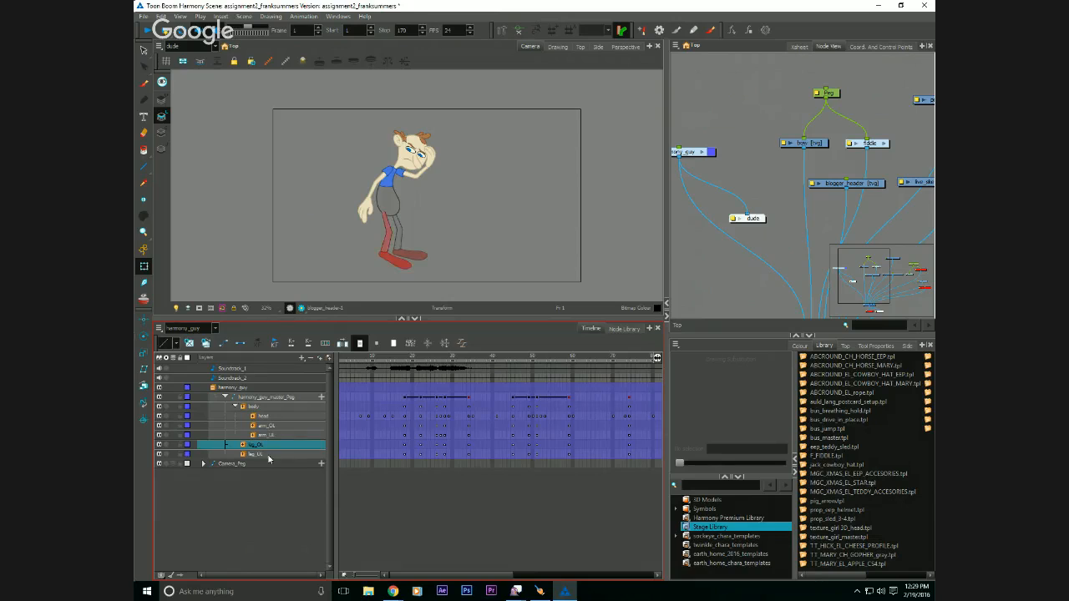
pyautogui.keyDown('shift'); pyautogui.click(268, 455); pyautogui.keyUp('shift')
pyautogui.click(187, 446)
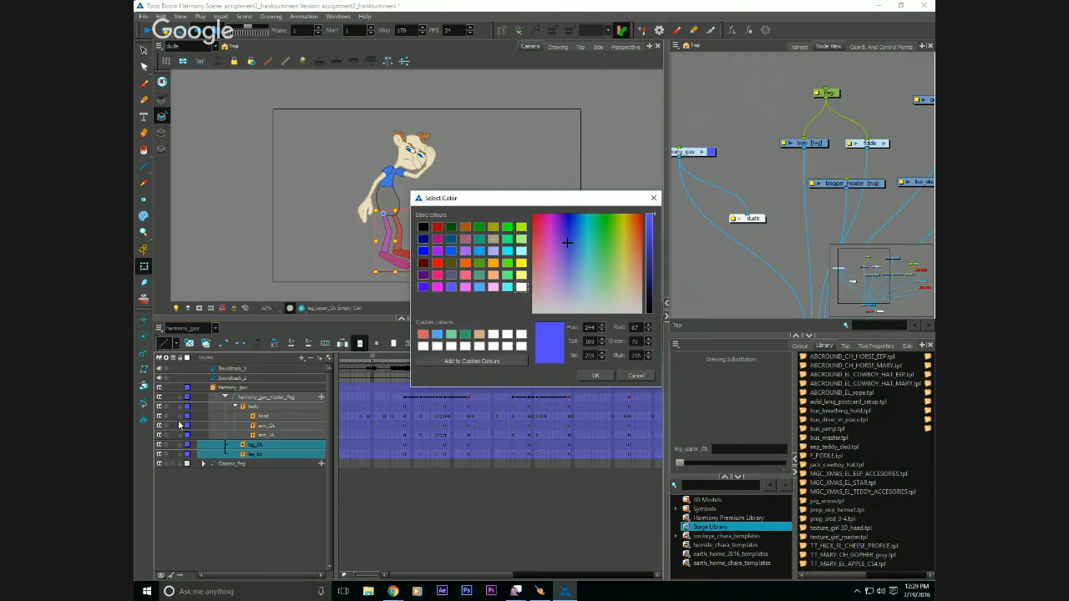
pyautogui.click(452, 335)
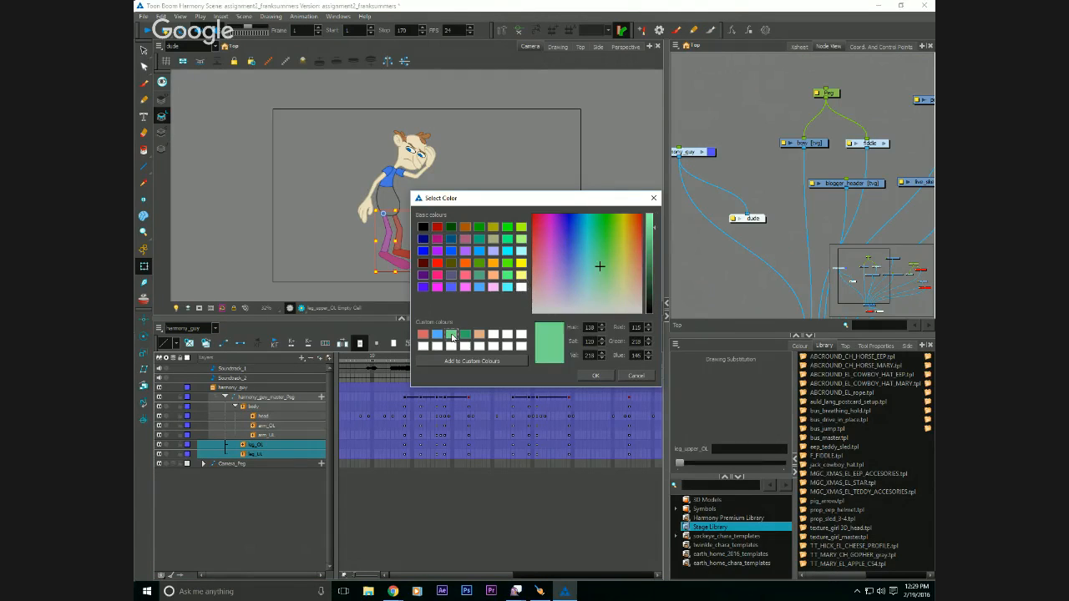
pyautogui.click(595, 375)
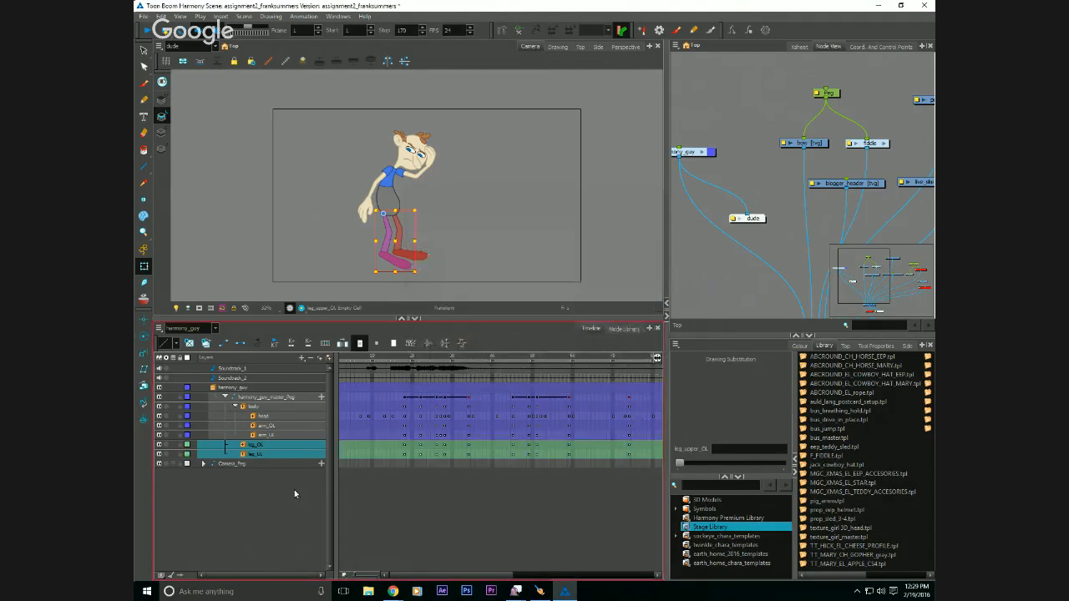
# Set arm_OL to the light blue custom colour and arm_UL to the salmon red custom colour.
pyautogui.click(239, 426)
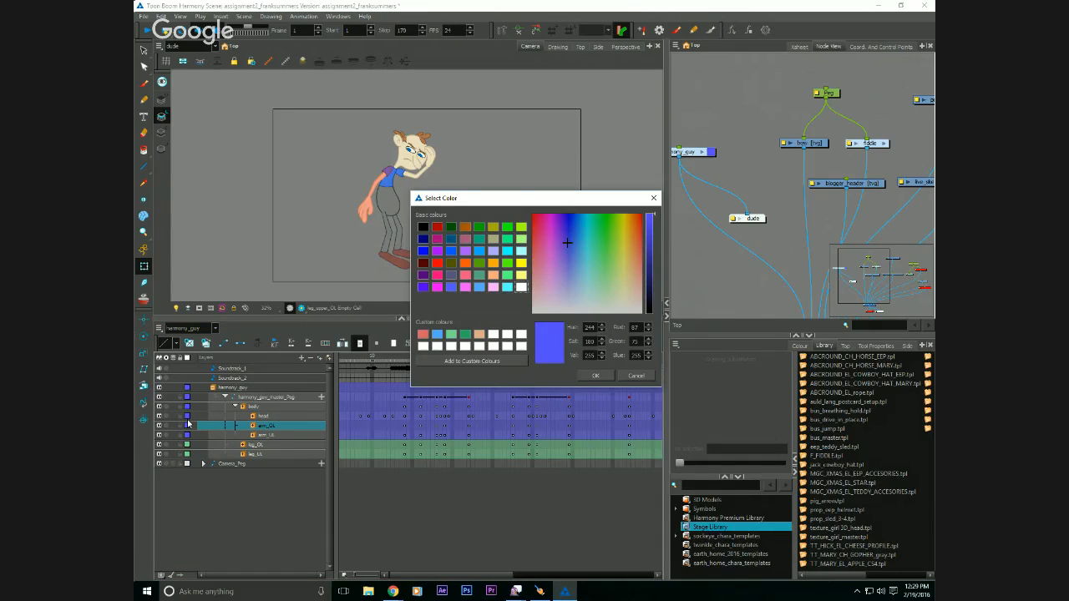
pyautogui.click(596, 375)
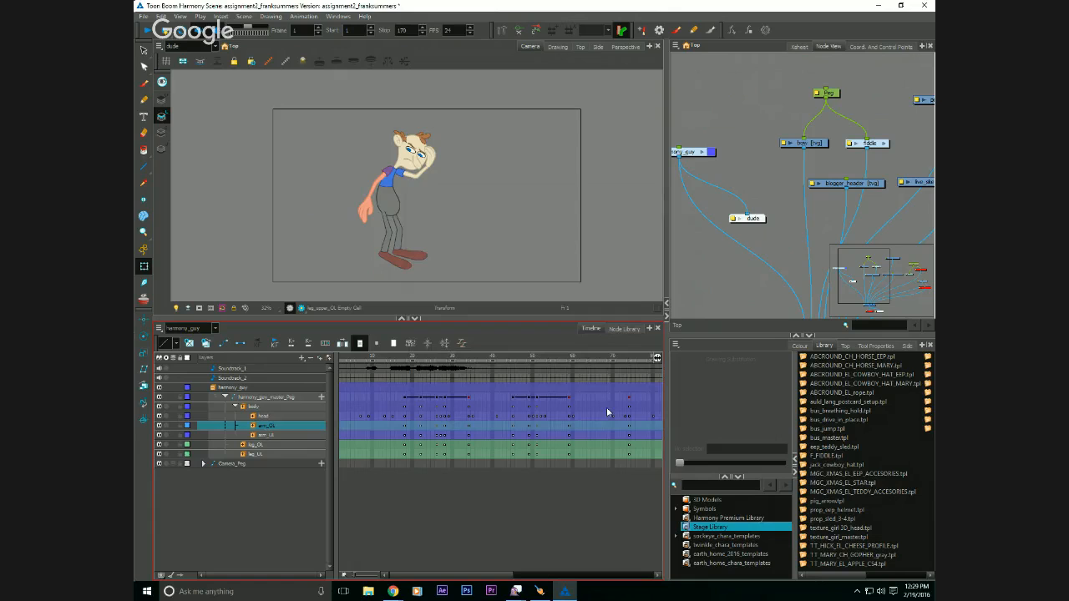
pyautogui.click(260, 435)
pyautogui.click(189, 435)
pyautogui.click(422, 334)
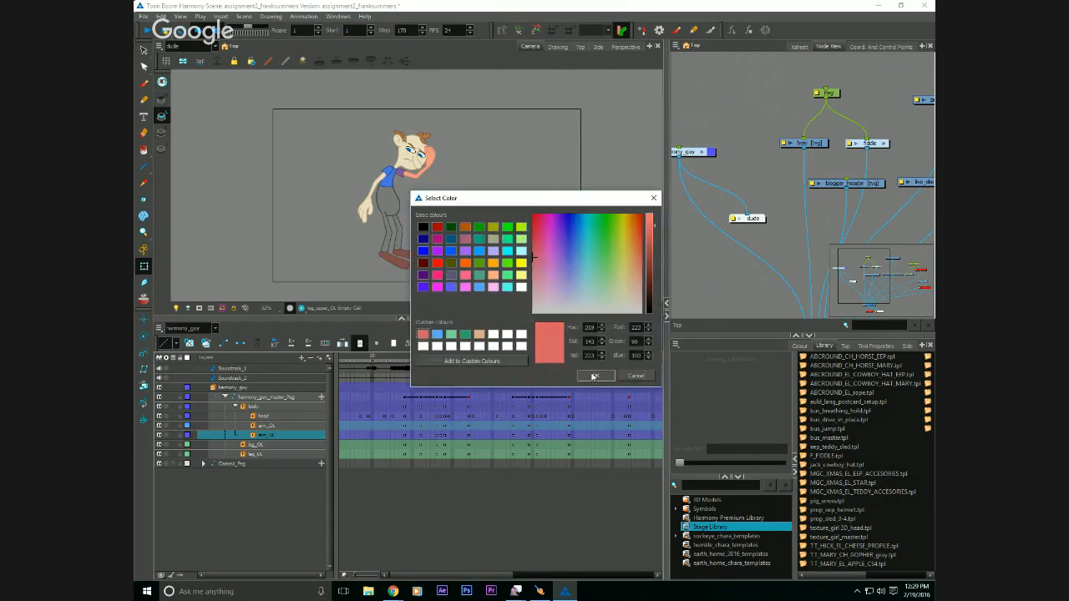
pyautogui.click(592, 376)
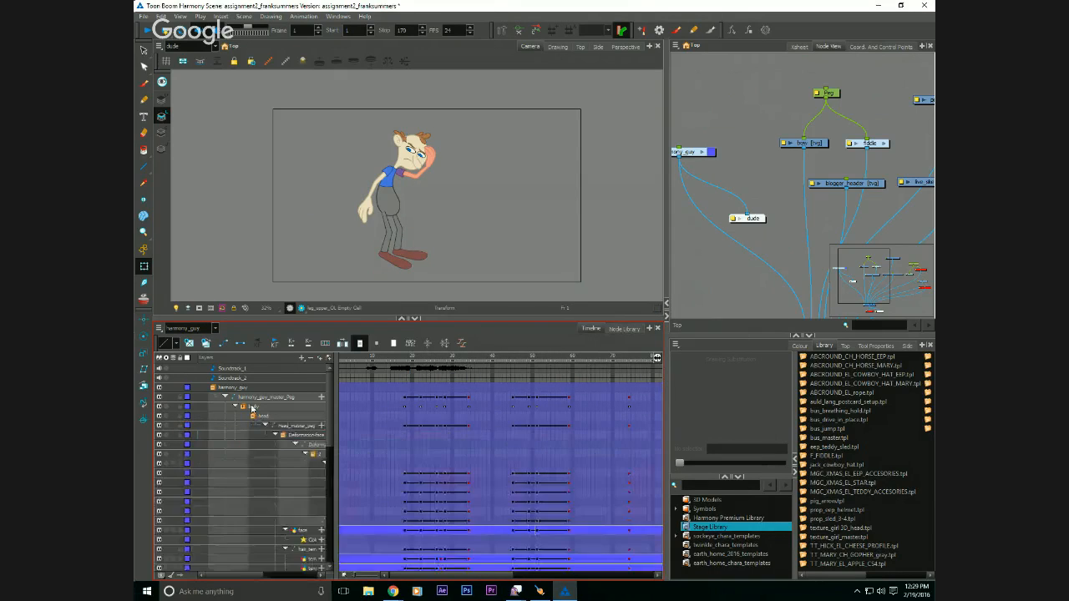
# Set the colour of the body and head layers to the tan custom colour.
pyautogui.click(261, 408)
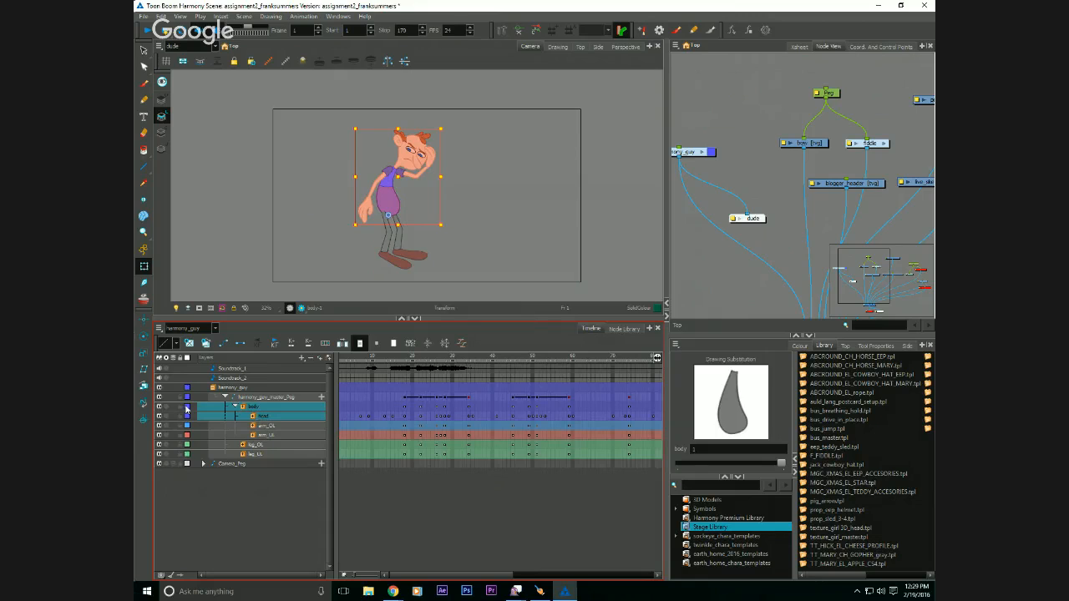
pyautogui.click(186, 410)
pyautogui.click(423, 334)
pyautogui.click(594, 374)
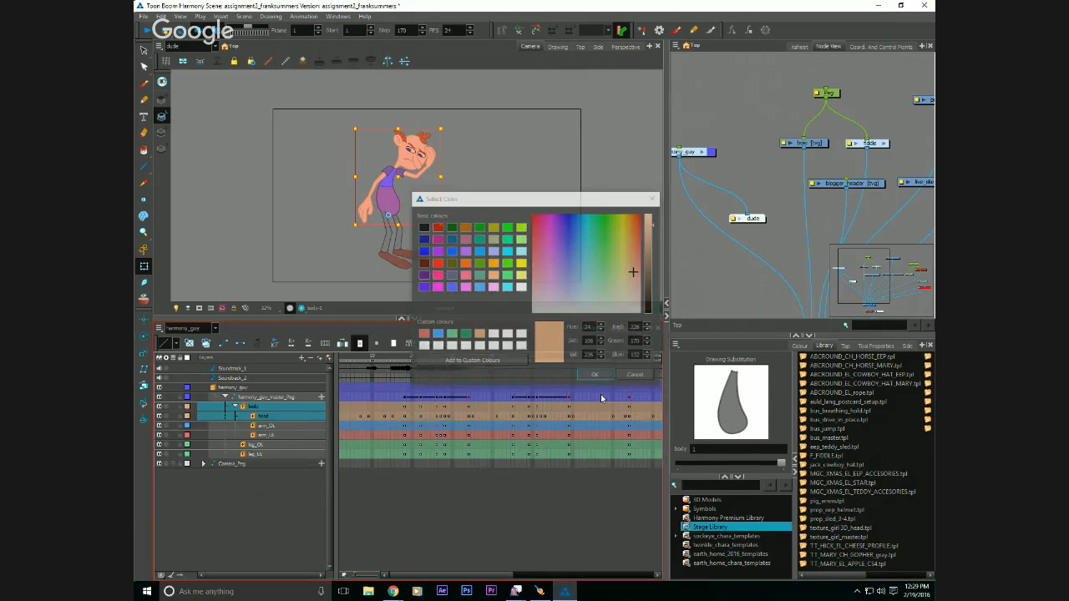
# Set the colour of harmony_guy and harmony_guy_master_Peg to a neutral grey.
pyautogui.click(250, 398)
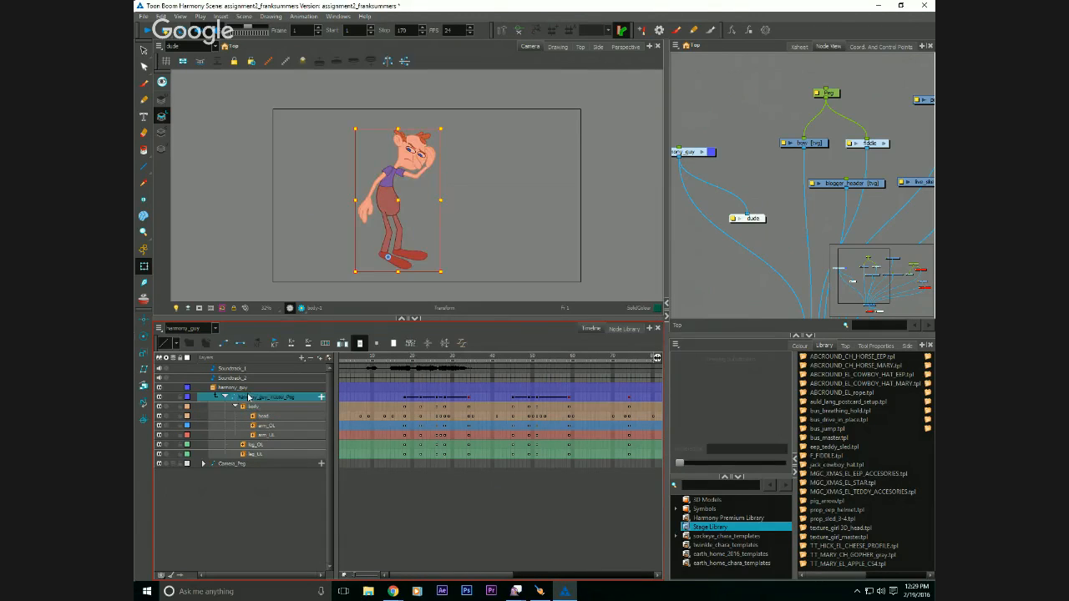
pyautogui.click(235, 388)
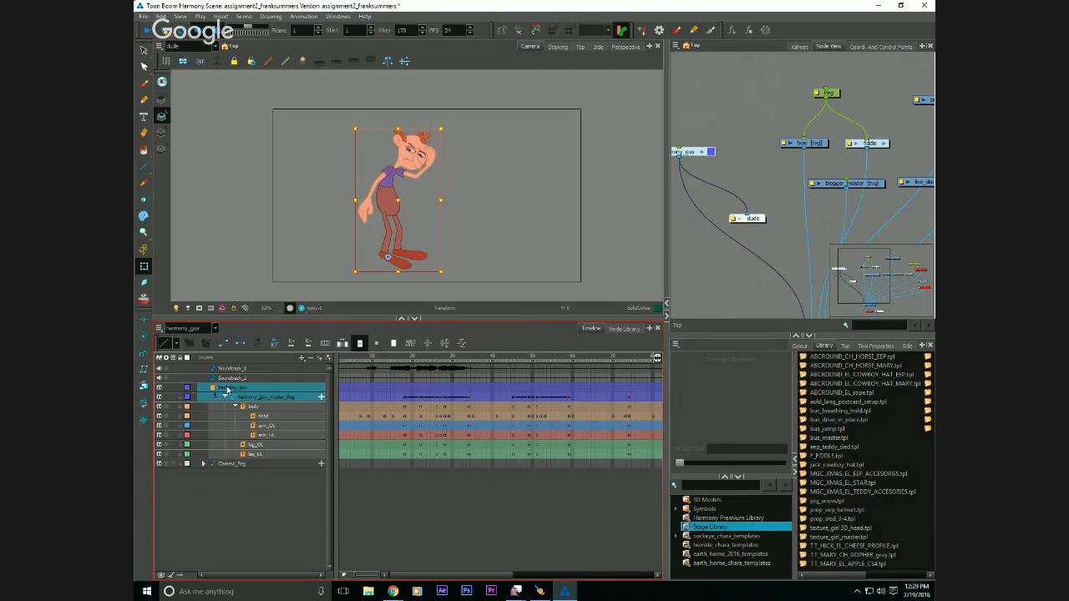
pyautogui.click(269, 516)
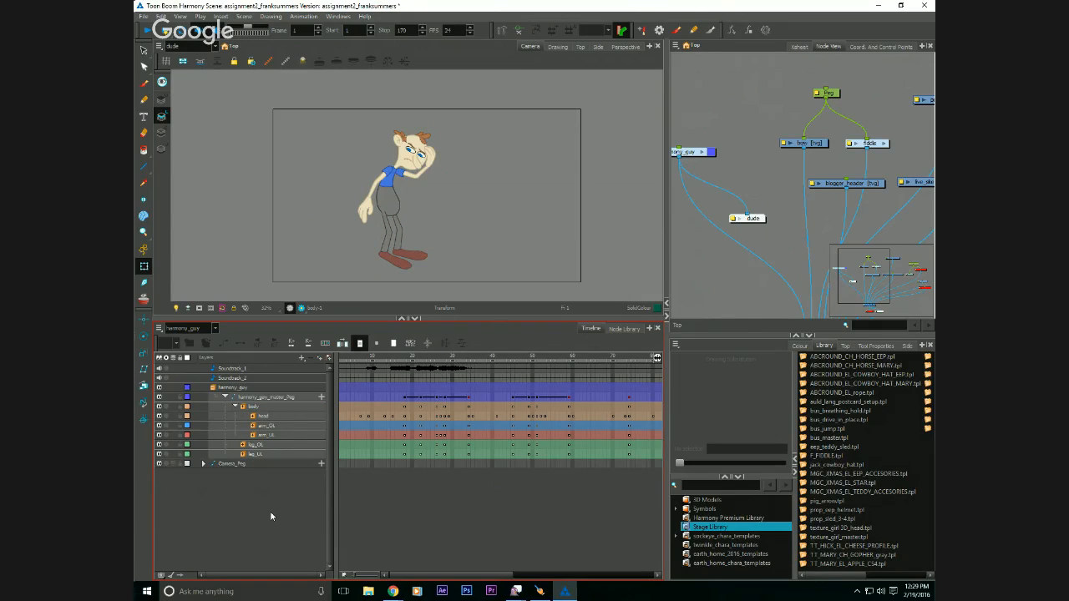
pyautogui.click(248, 390)
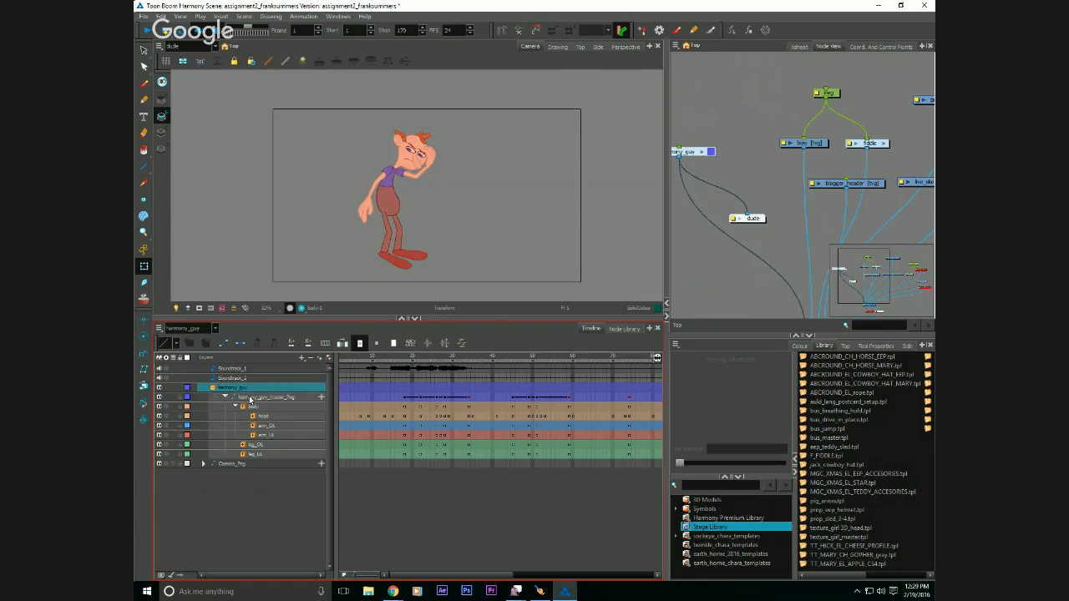
pyautogui.click(249, 399)
pyautogui.click(187, 387)
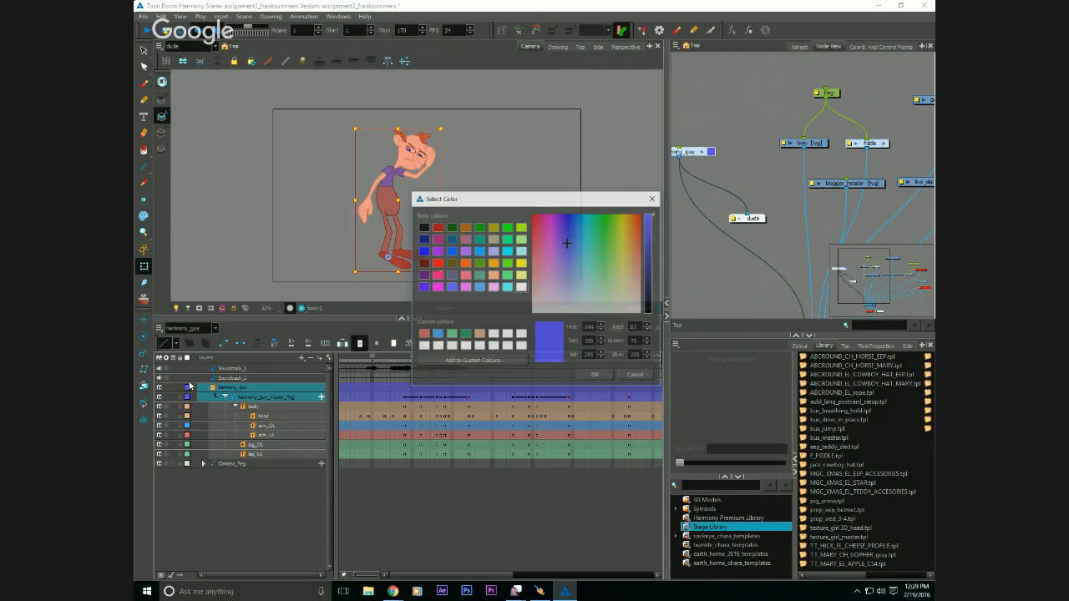
pyautogui.moveTo(648, 276); pyautogui.dragTo(652, 242)
pyautogui.click(567, 276)
pyautogui.moveTo(567, 277); pyautogui.dragTo(568, 312)
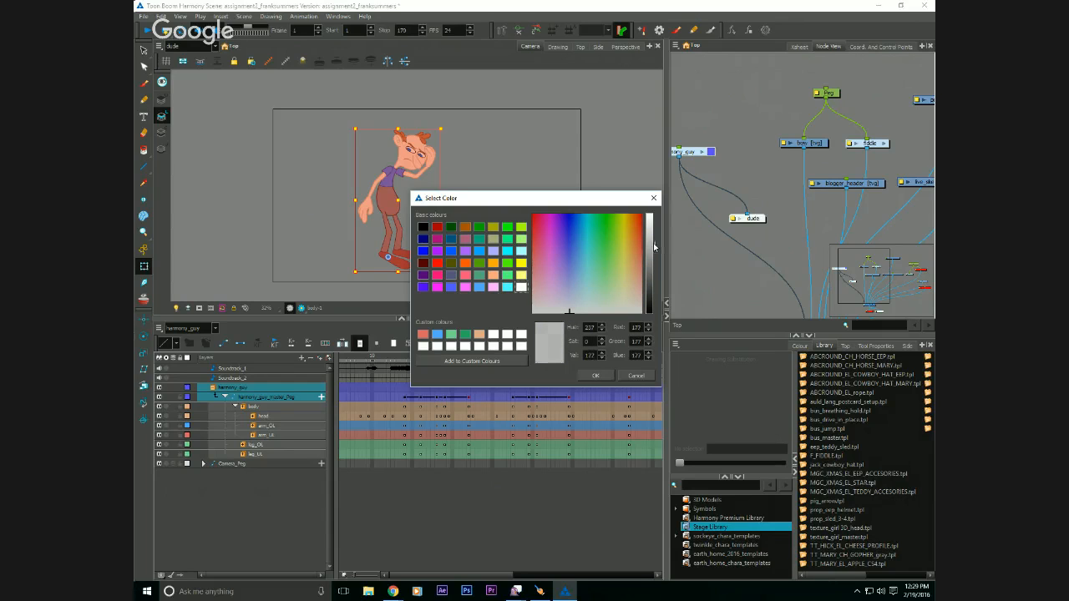
pyautogui.click(596, 375)
pyautogui.click(260, 501)
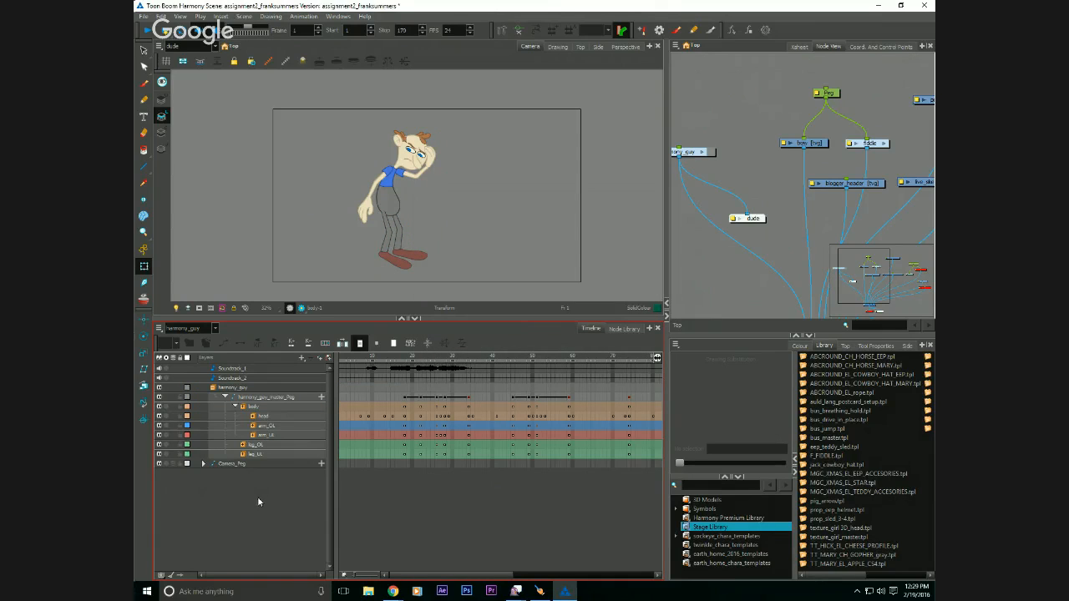
# Set the colour of harmony_guy and harmony_guy_master_Peg to the bright cyan basic colour and clear the selection.
pyautogui.click(218, 389)
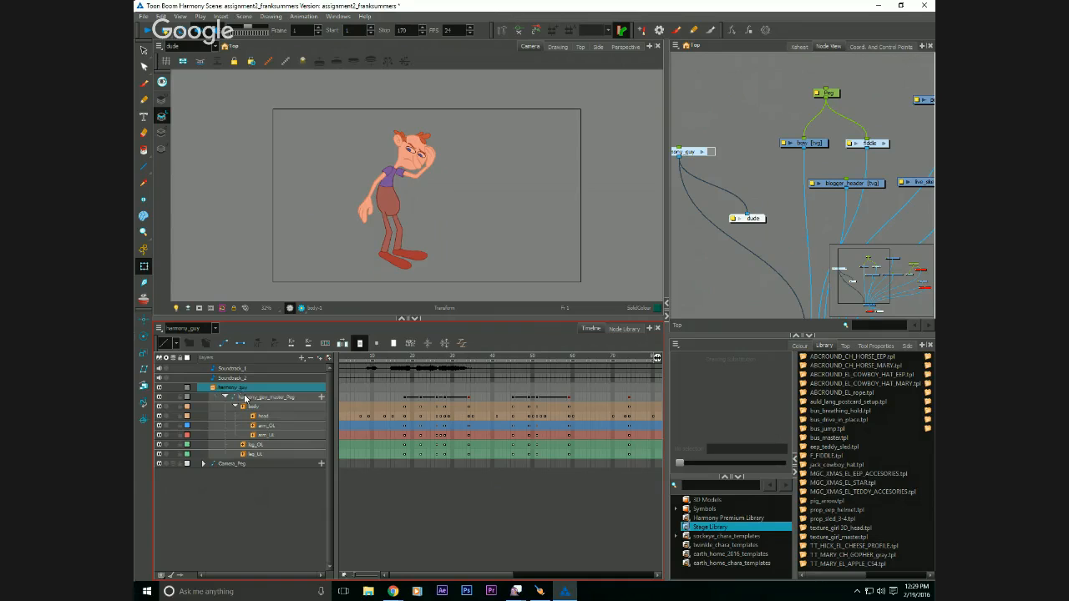
pyautogui.click(247, 398)
pyautogui.click(190, 389)
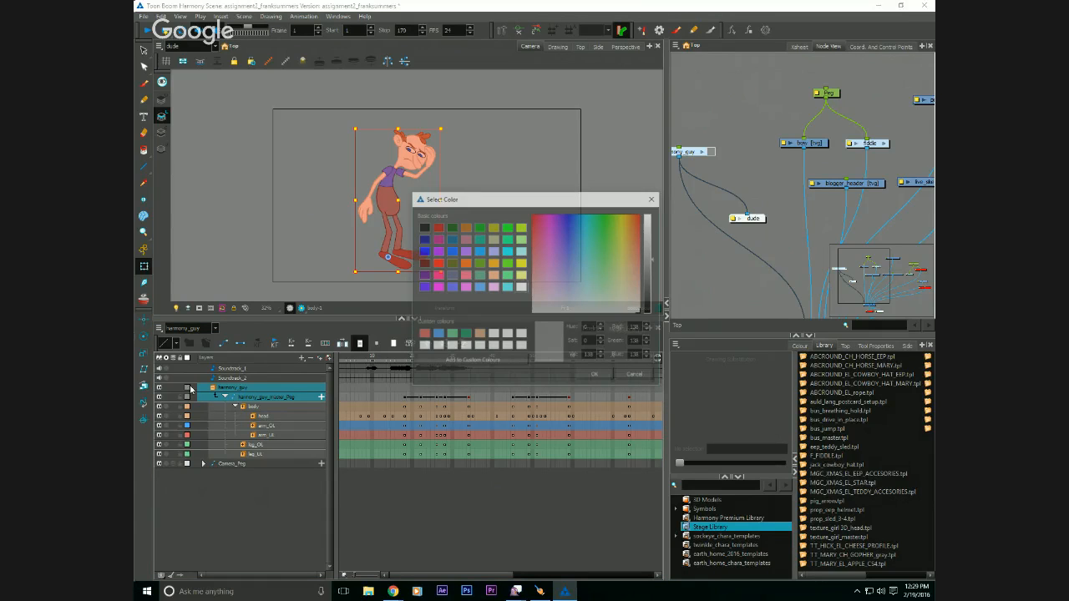
pyautogui.click(507, 286)
pyautogui.click(596, 376)
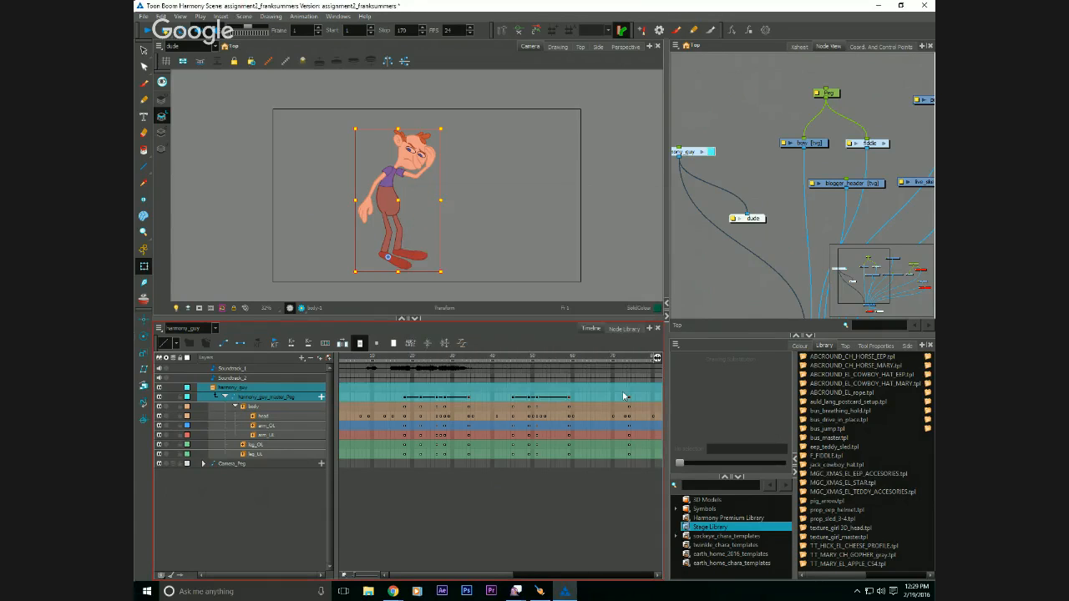
pyautogui.press('Escape')
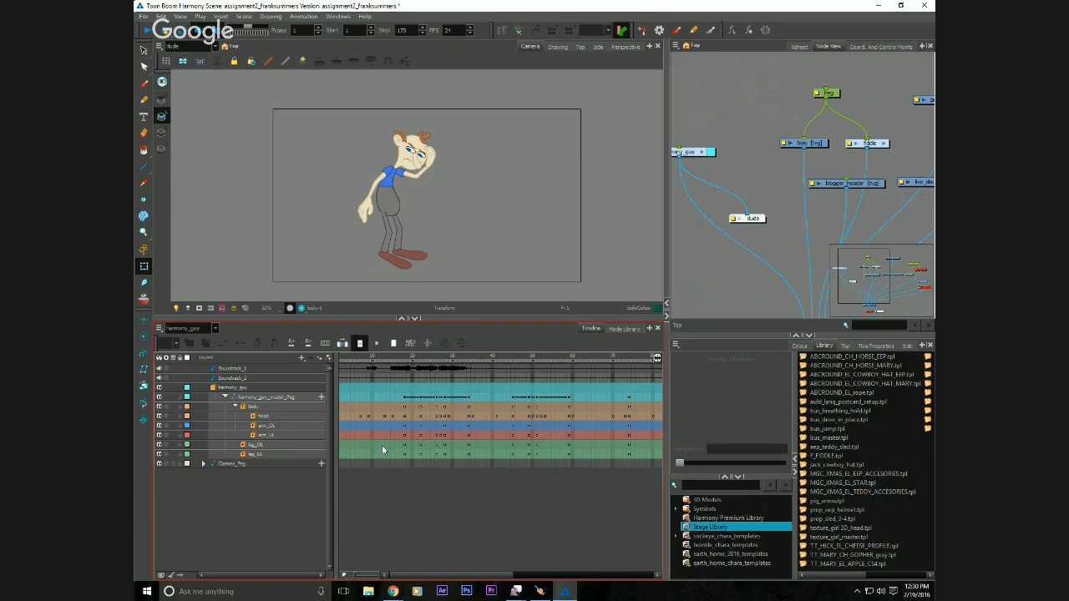
# Collapse harmony_guy_master_Peg and the harmony_guy group, switch the timeline to the Display composite, and leave nothing selected.
pyautogui.click(225, 397)
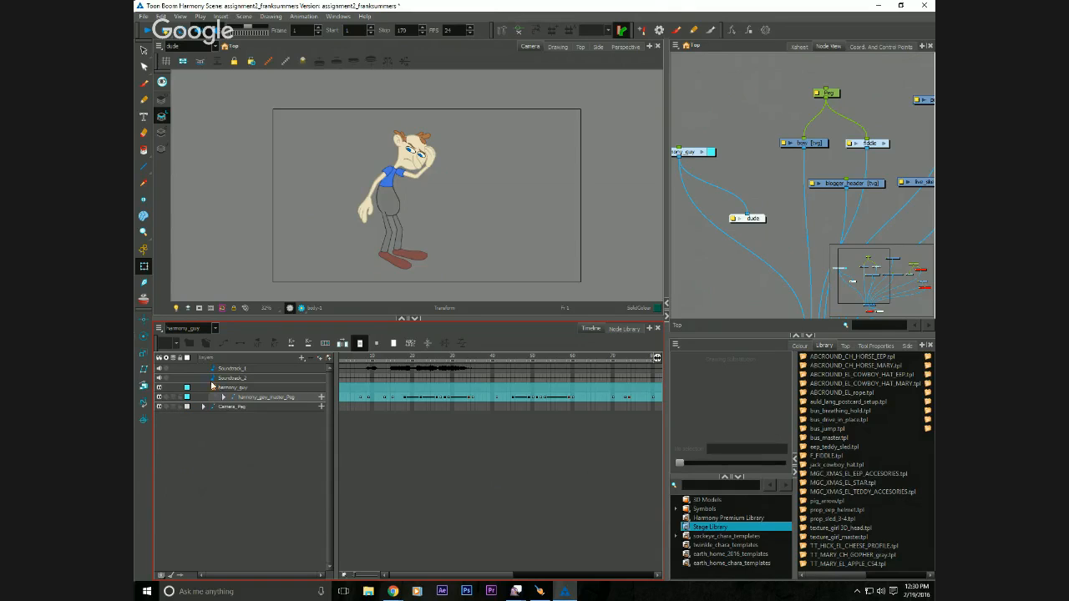
pyautogui.click(212, 387)
pyautogui.click(191, 328)
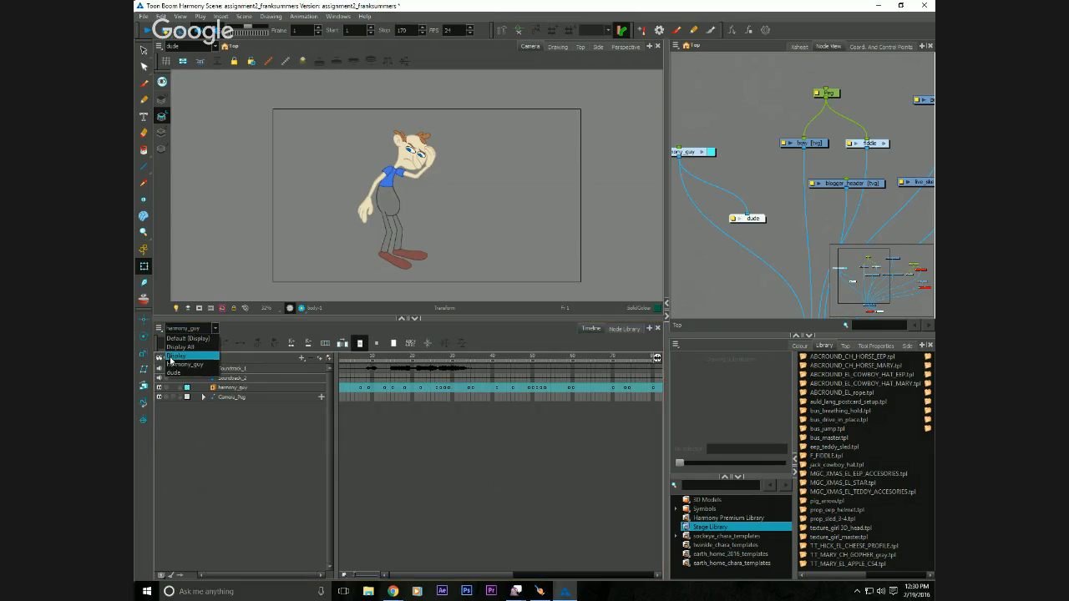
pyautogui.click(173, 357)
pyautogui.click(231, 388)
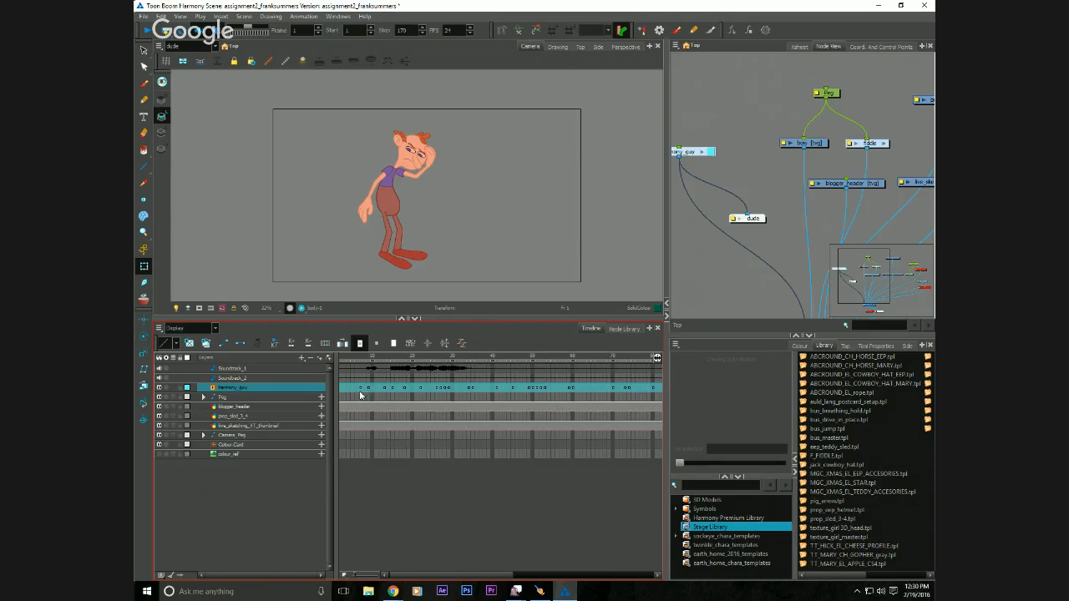
pyautogui.click(302, 486)
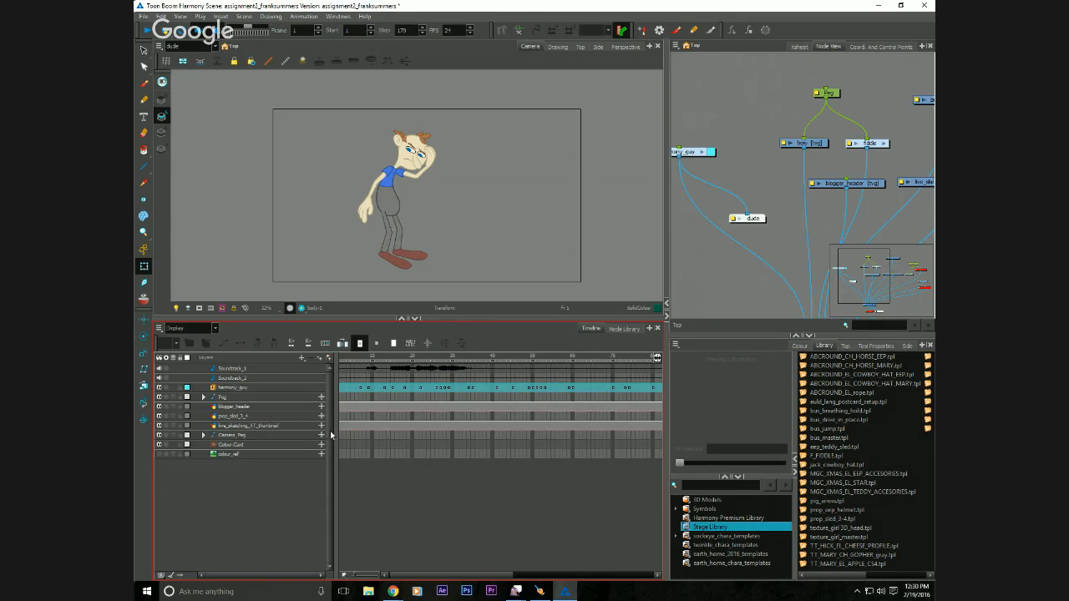
# Play through the opening frames of the animation, mute both soundtrack layers, and go to frame 30.
pyautogui.moveTo(374, 504); pyautogui.dragTo(493, 514)
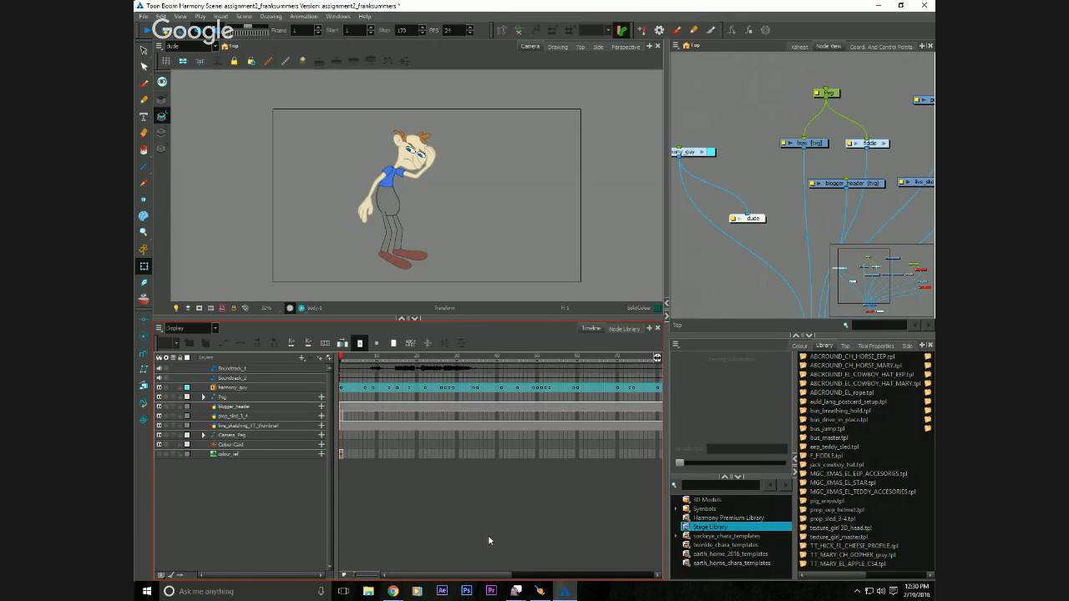
pyautogui.moveTo(326, 210); pyautogui.dragTo(317, 198)
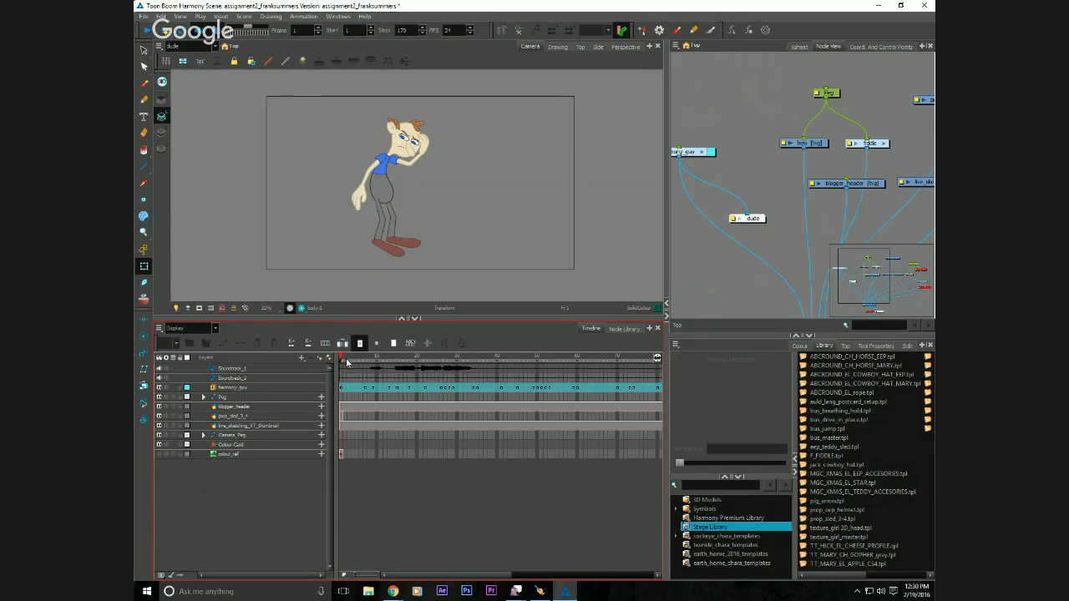
pyautogui.hotkey('shift', 'Return')
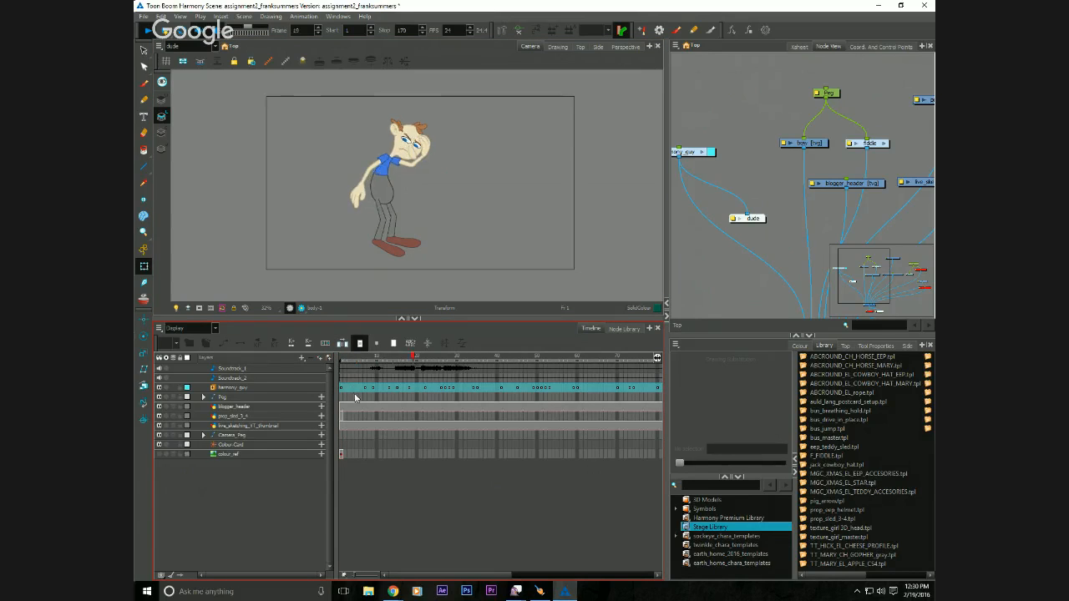
pyautogui.hotkey('shift', 'Return')
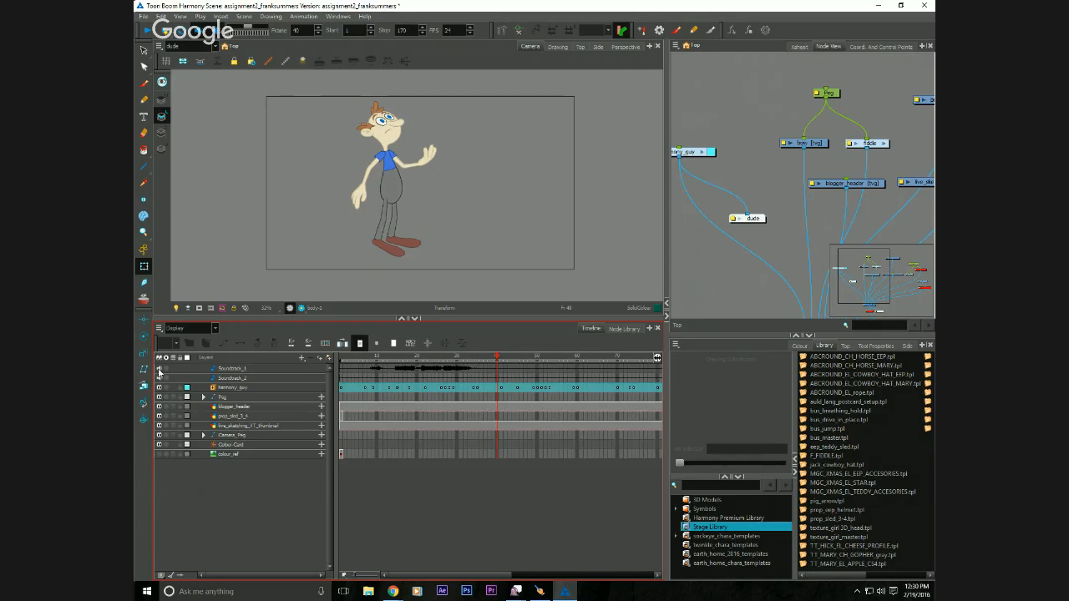
pyautogui.click(376, 359)
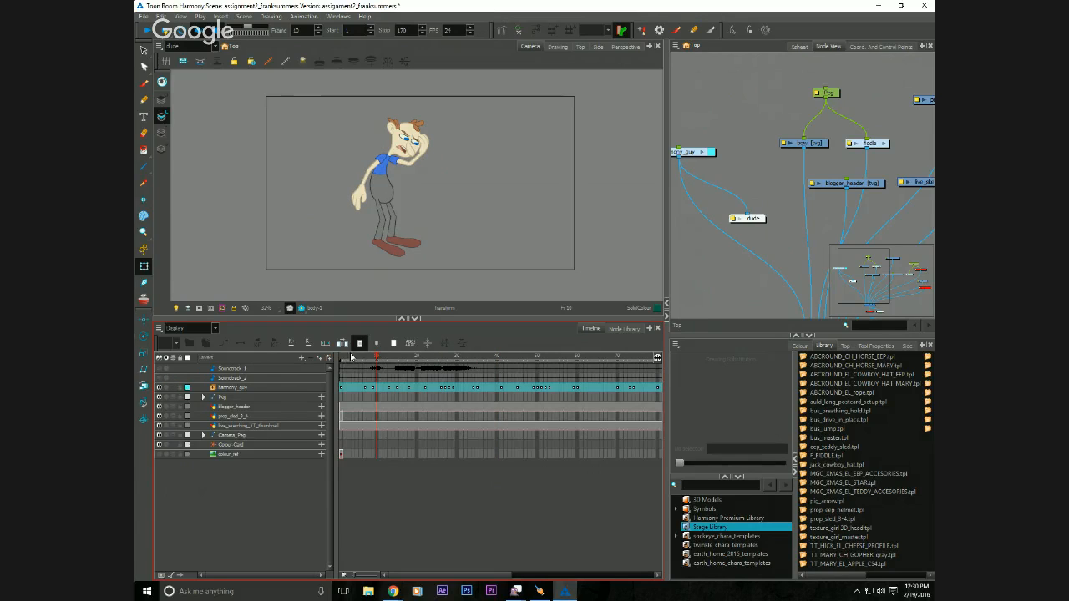
pyautogui.hotkey('shift', 'Return')
pyautogui.hotkey('shift', 'Return')
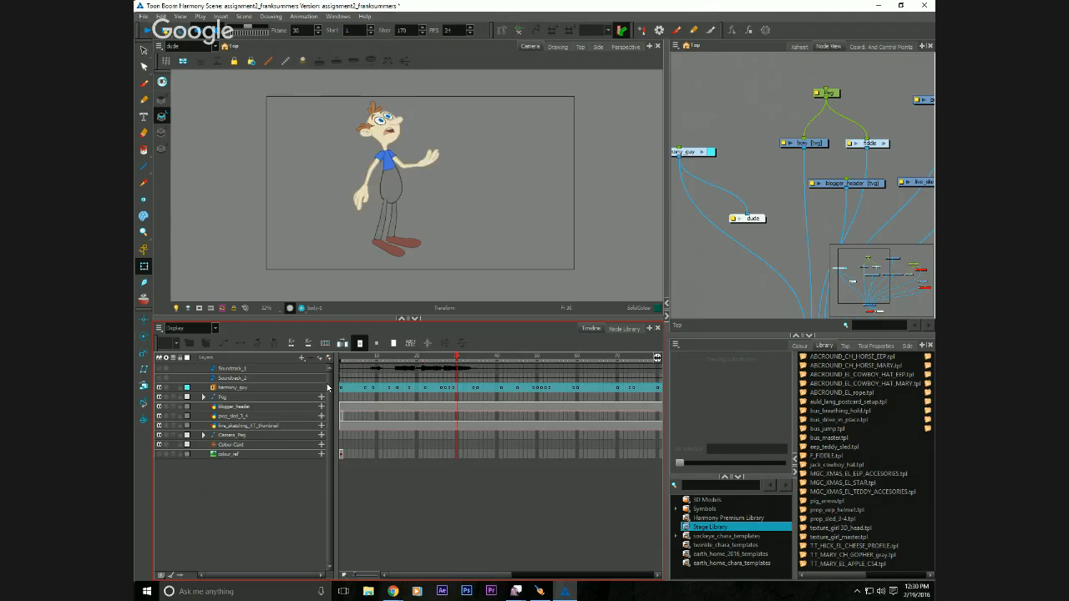
# Select the character's lowered hand in the camera view with the Transform tool.
pyautogui.hotkey('alt', 'z')
pyautogui.click(366, 189)
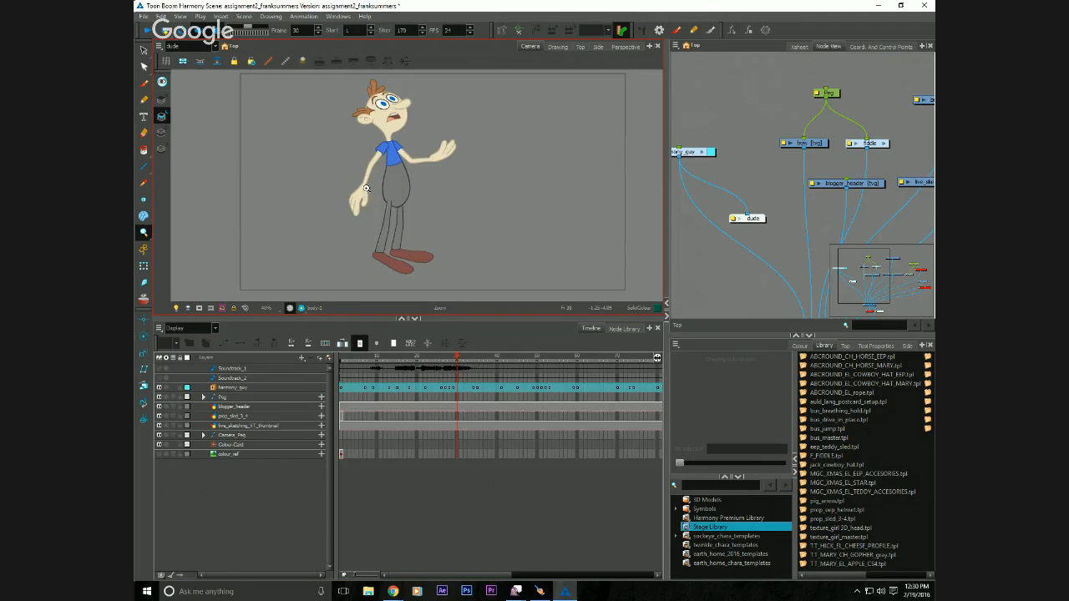
pyautogui.click(365, 189)
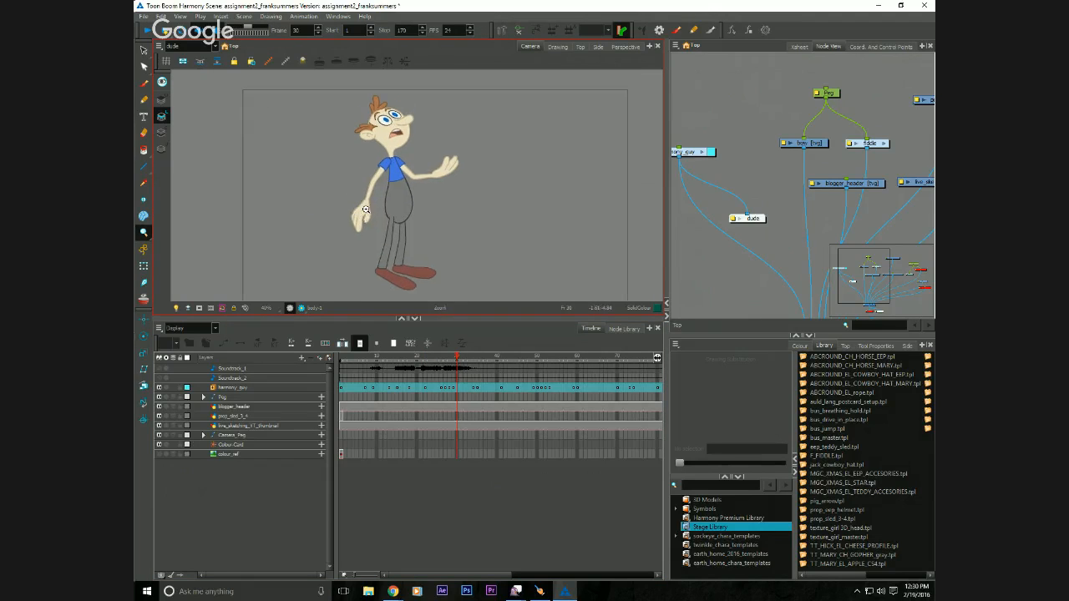
pyautogui.click(365, 189)
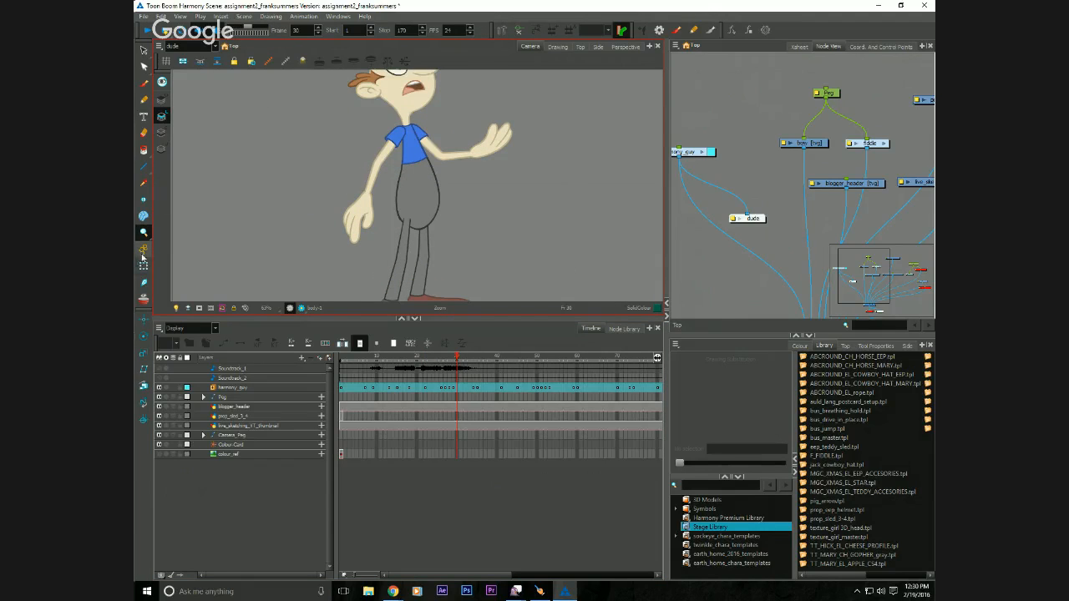
pyautogui.click(143, 265)
pyautogui.click(357, 219)
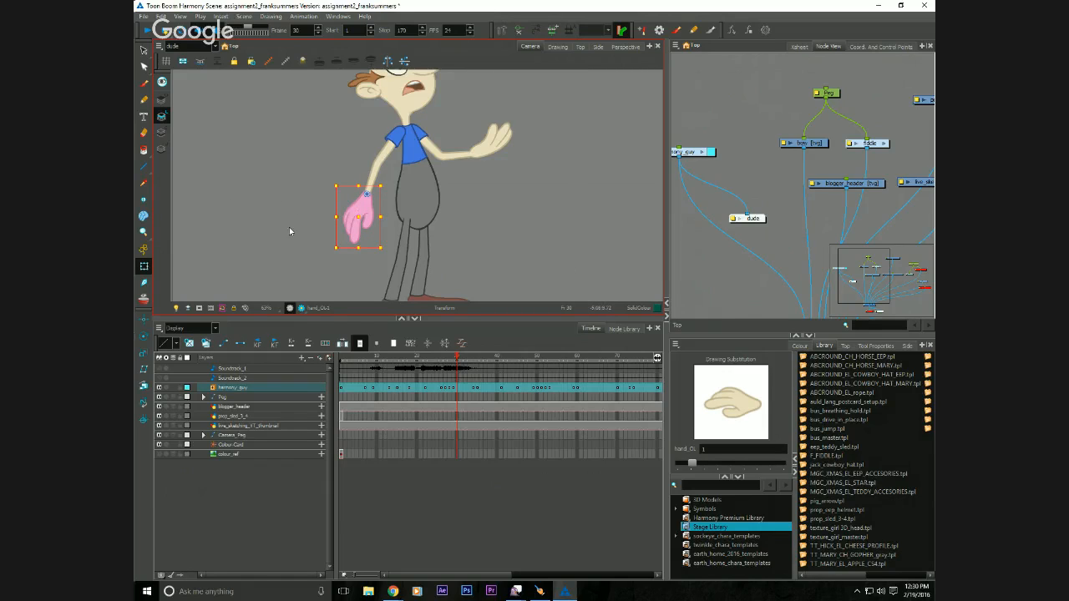
# Set the timeline display to harmony_guy and go to frame 28, comparing the hand's pose with neighbouring frames.
pyautogui.click(172, 330)
pyautogui.click(171, 365)
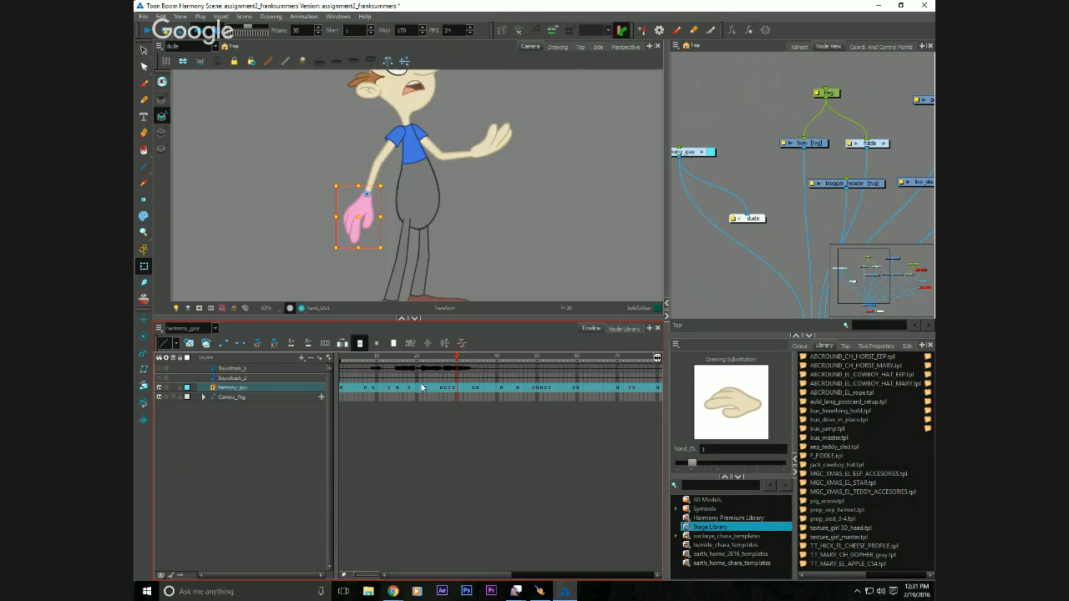
pyautogui.click(448, 357)
pyautogui.press('.')
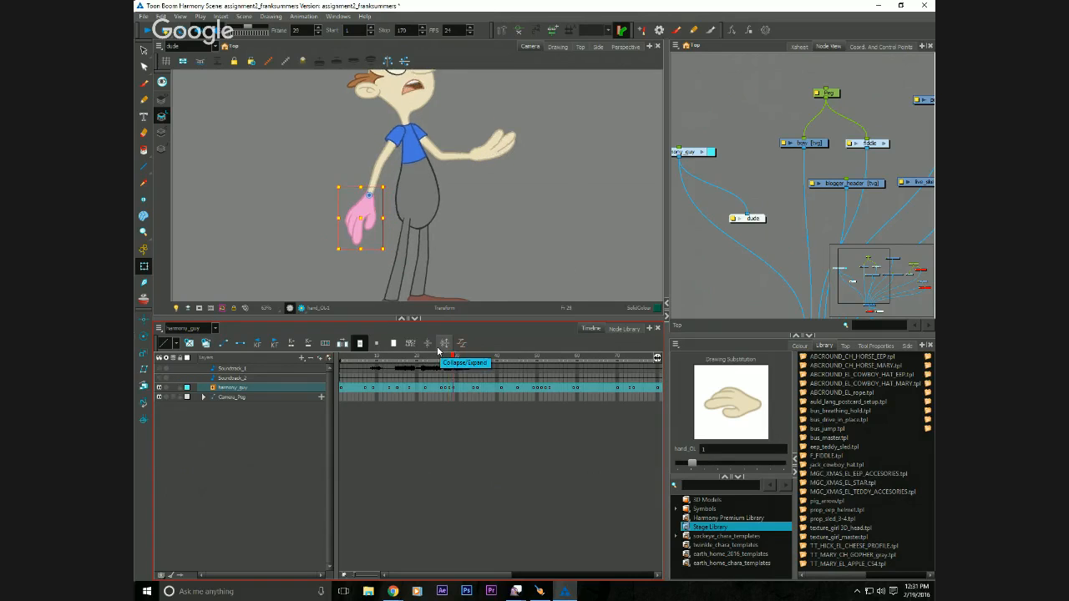
pyautogui.press(',')
pyautogui.press('.')
pyautogui.press(',')
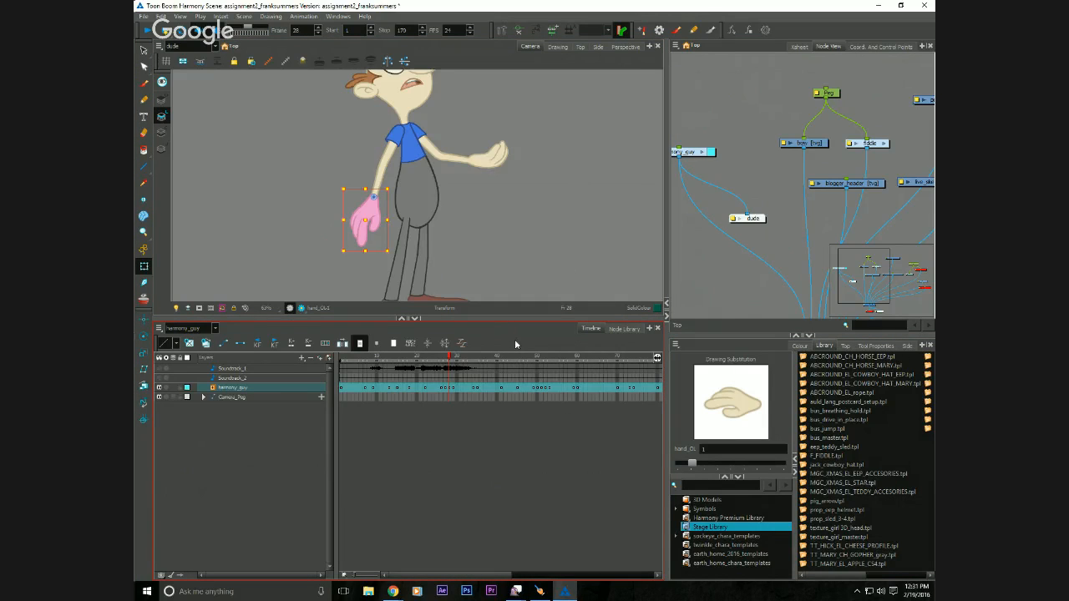
# Reveal the selected hand's layer in the timeline and compare its poses on frames 26 to 28.
pyautogui.press('o')
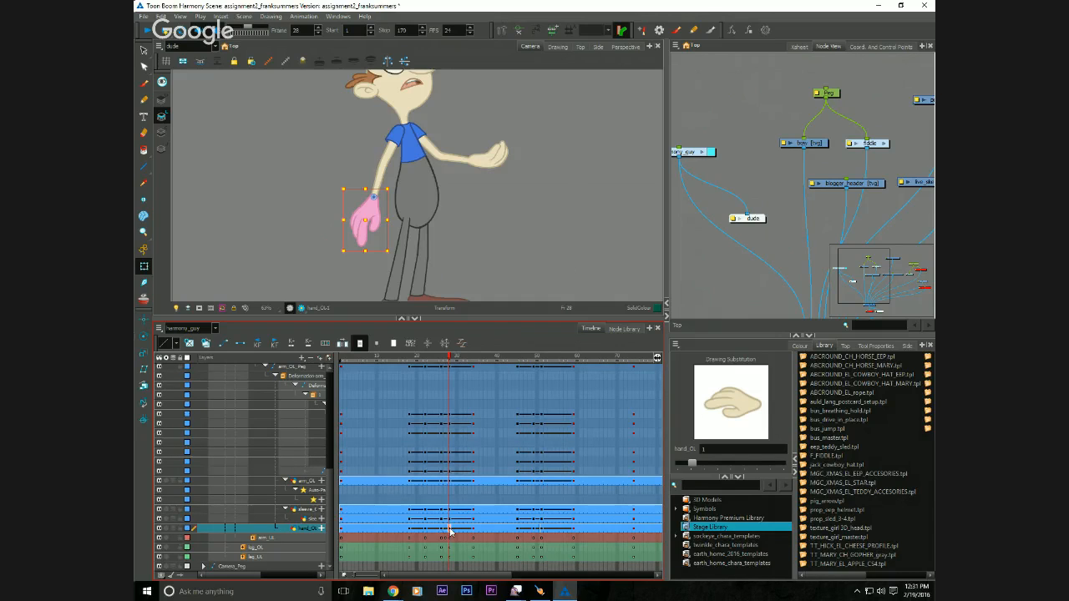
pyautogui.press(',')
pyautogui.press(',')
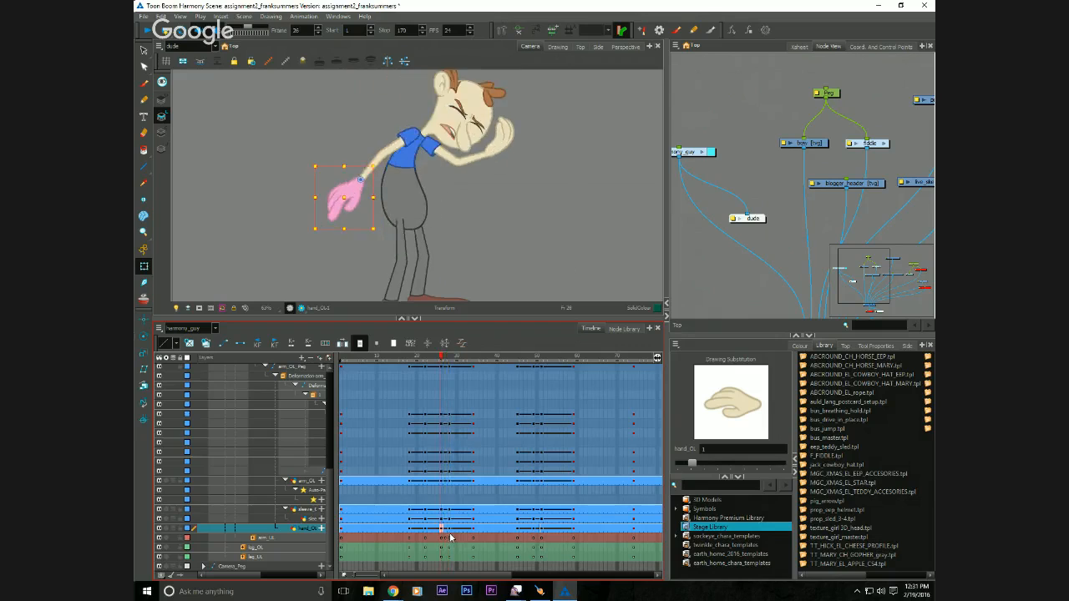
pyautogui.press('.')
pyautogui.press('.')
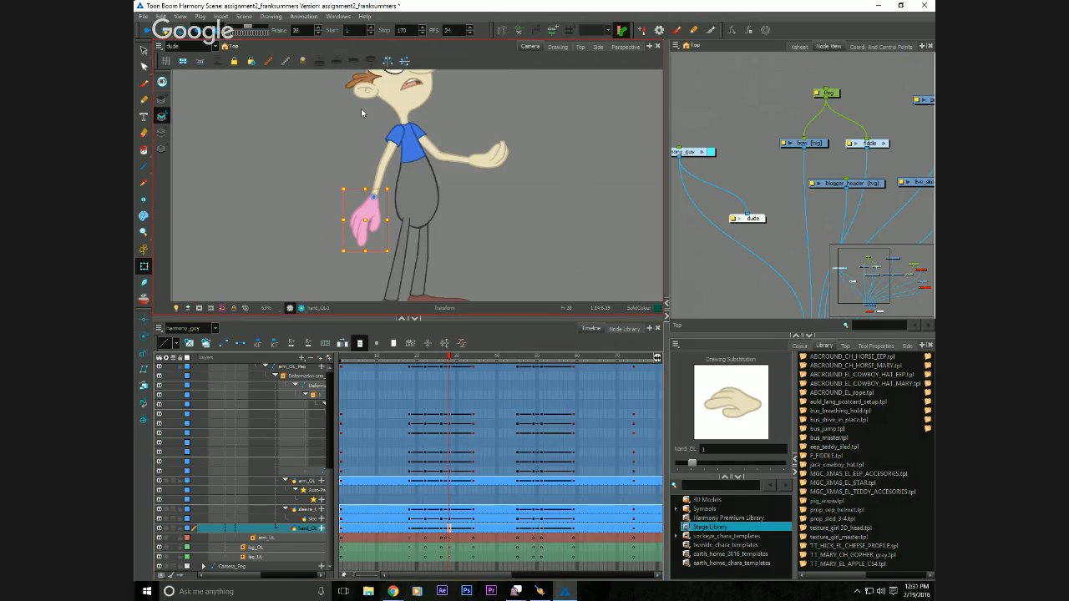
# Select the character's ear in the camera view and locate its ear_OL layer in the timeline at frame 28.
pyautogui.click(364, 99)
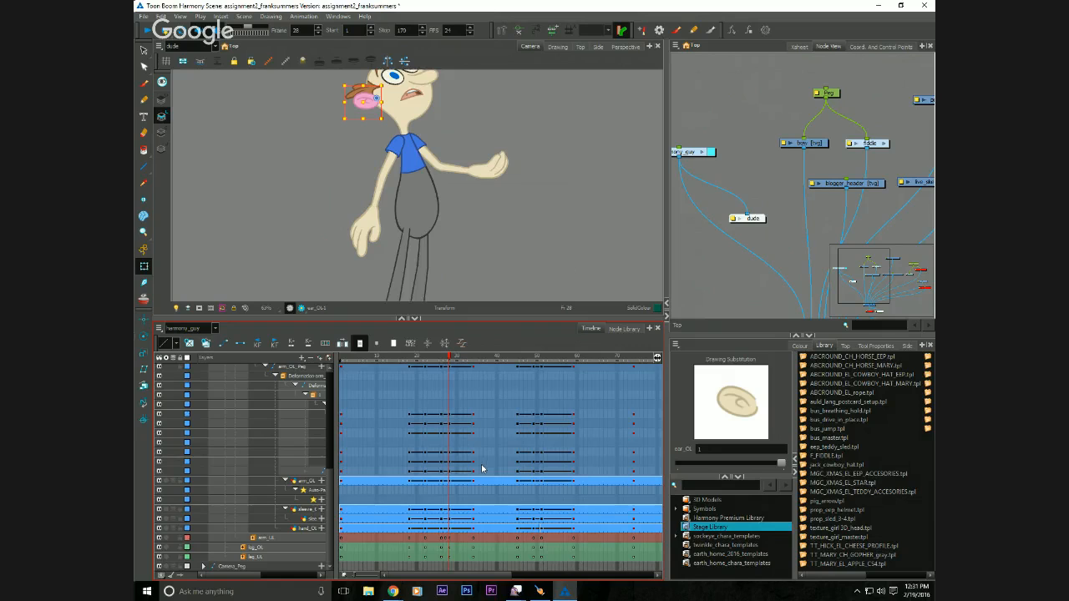
pyautogui.scroll(3, 482, 470)
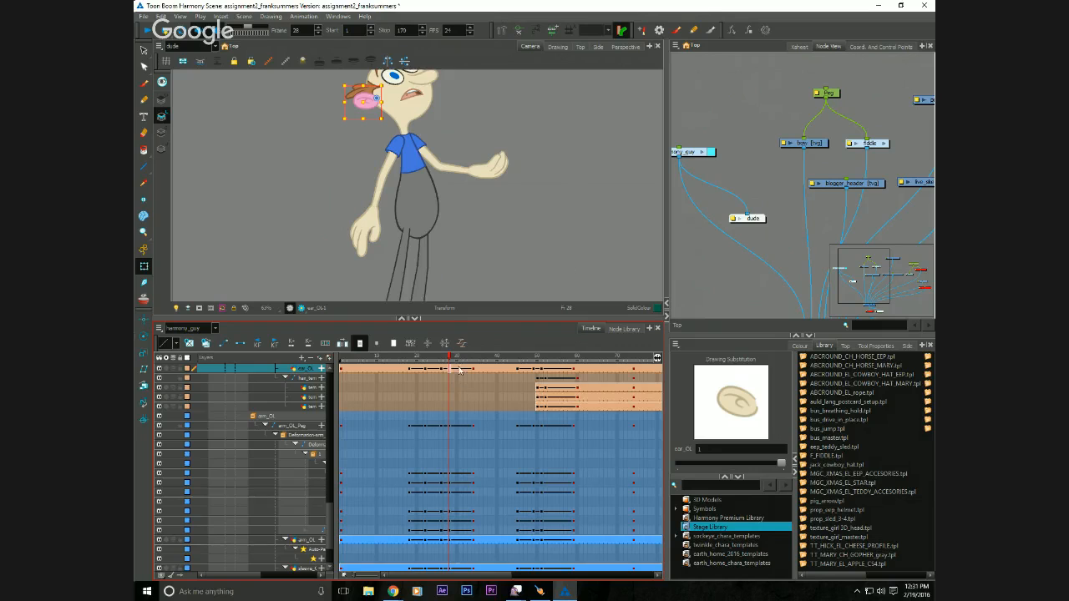
pyautogui.click(444, 360)
pyautogui.click(449, 360)
pyautogui.scroll(1, 459, 409)
pyautogui.scroll(3, 461, 420)
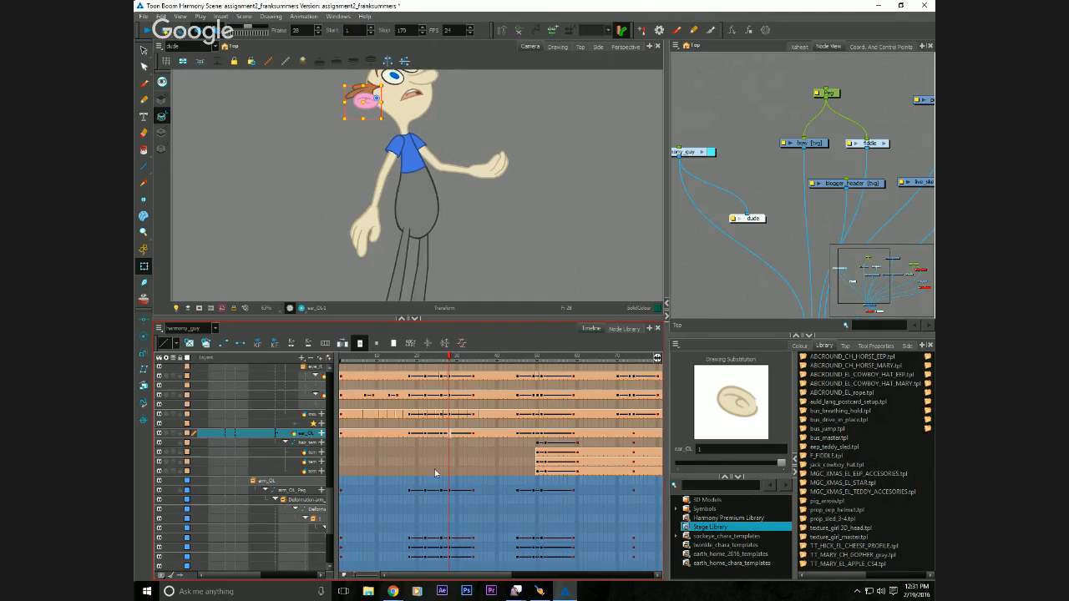
# Widen the timeline's layer name column, then collapse and select the temple hair peg beneath ear_OL.
pyautogui.moveTo(359, 112); pyautogui.dragTo(362, 122)
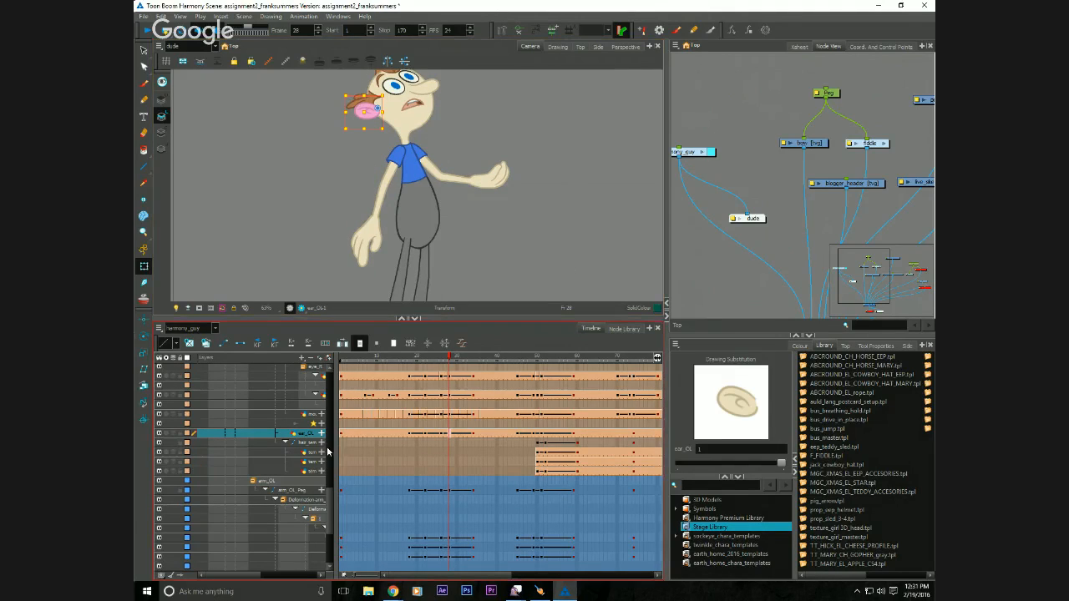
pyautogui.moveTo(337, 492); pyautogui.dragTo(376, 499)
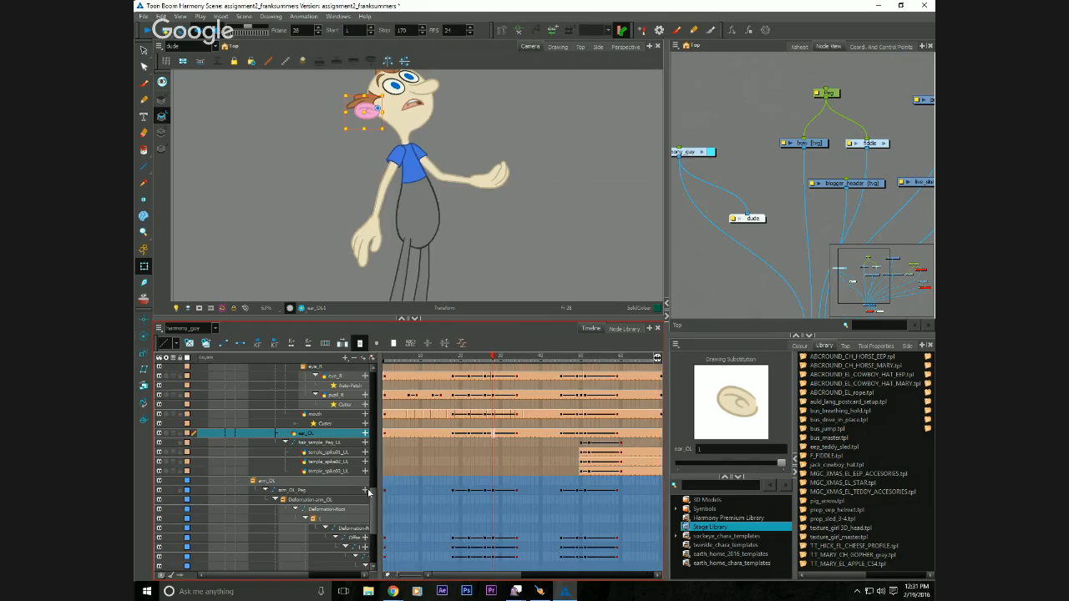
pyautogui.click(285, 443)
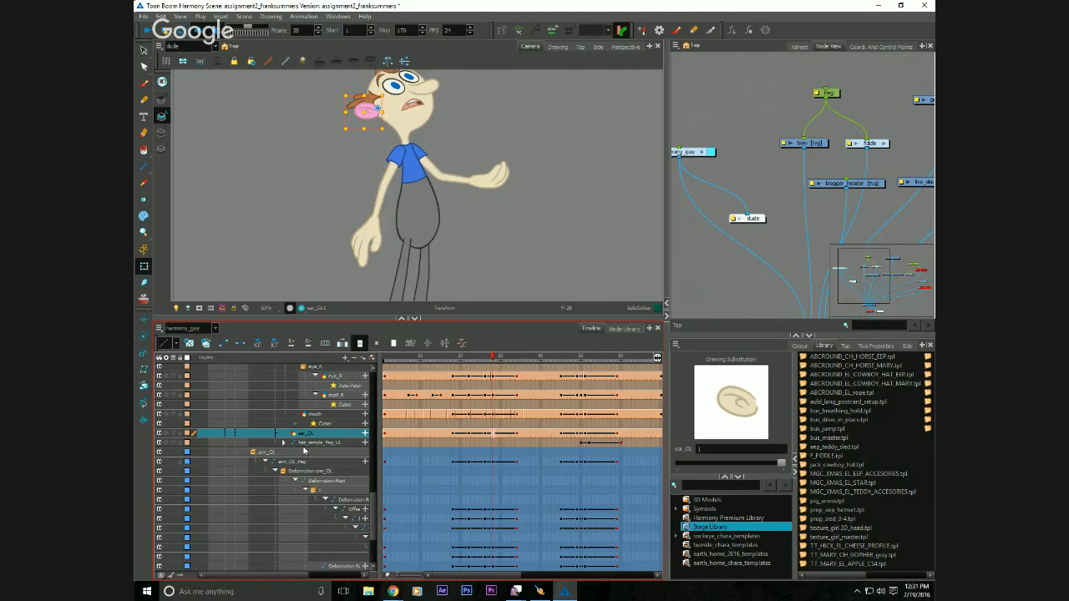
pyautogui.click(308, 442)
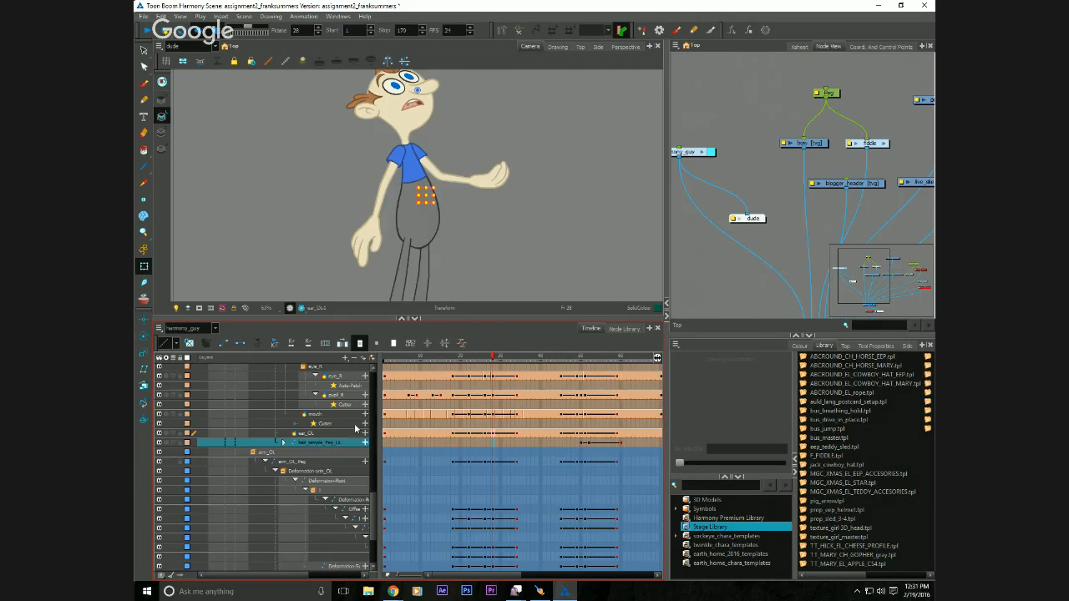
# Select a temple hair spike in the camera view and move the selection up to its parent peg.
pyautogui.click(357, 98)
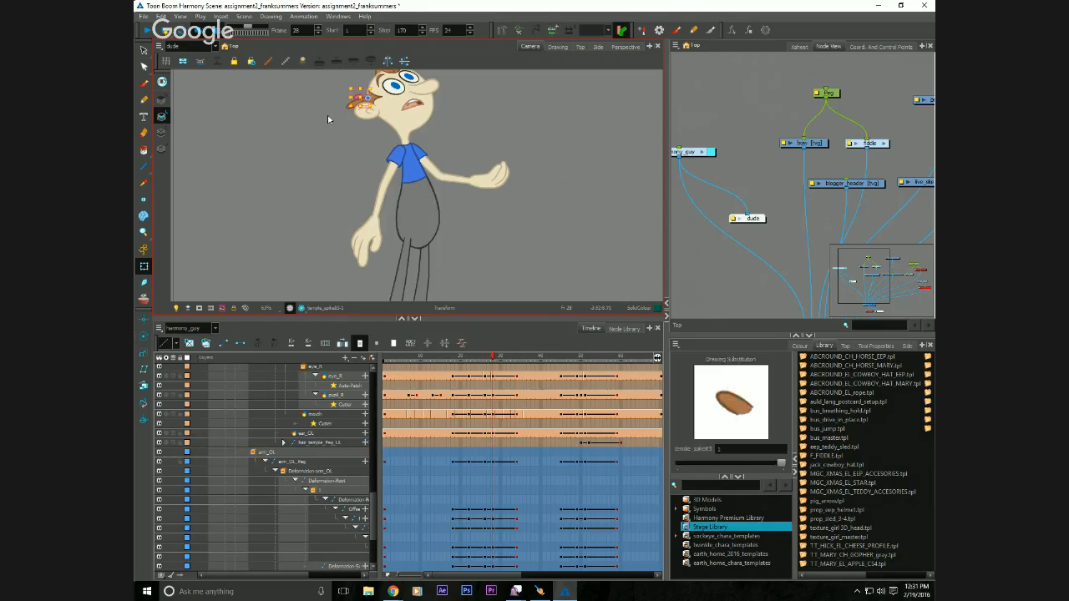
pyautogui.press('b')
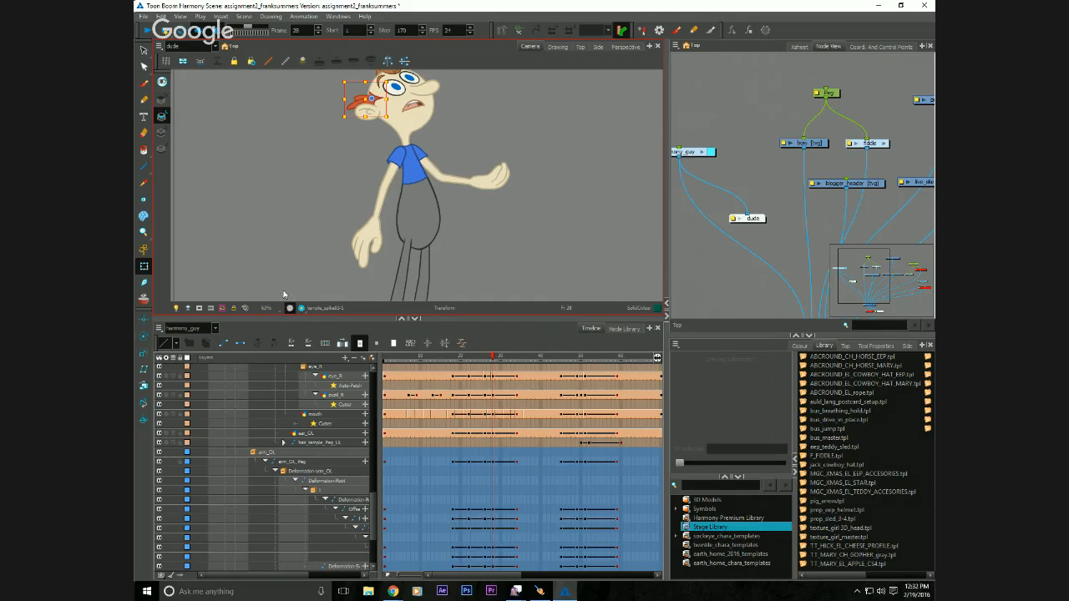
pyautogui.moveTo(314, 199); pyautogui.dragTo(316, 205)
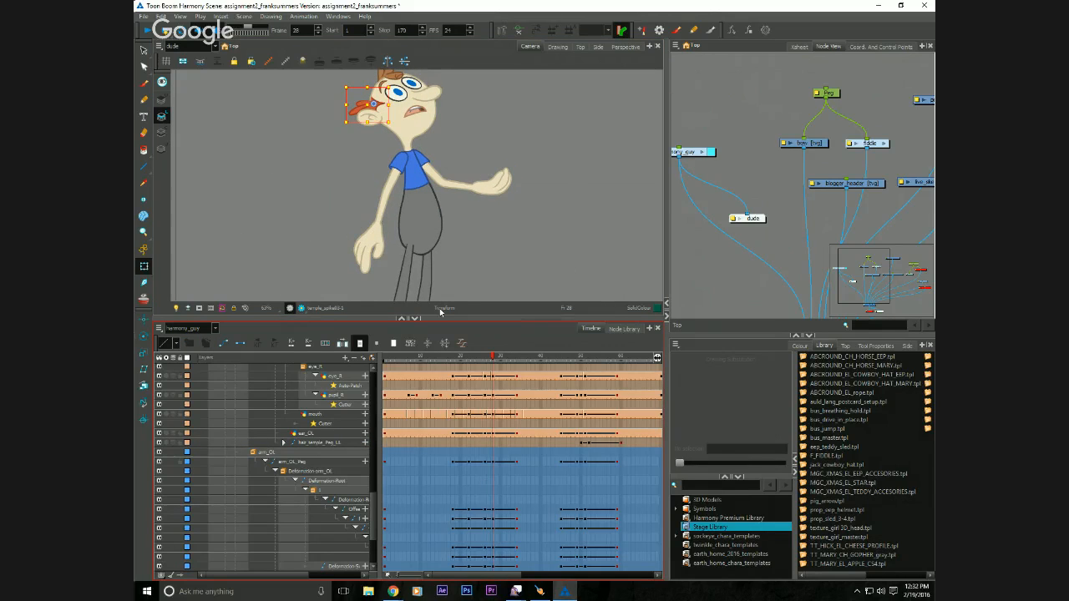
# Select the character's nose, reveal its layer in the timeline, and compare its keyframes around frame 28.
pyautogui.click(432, 93)
pyautogui.press('o')
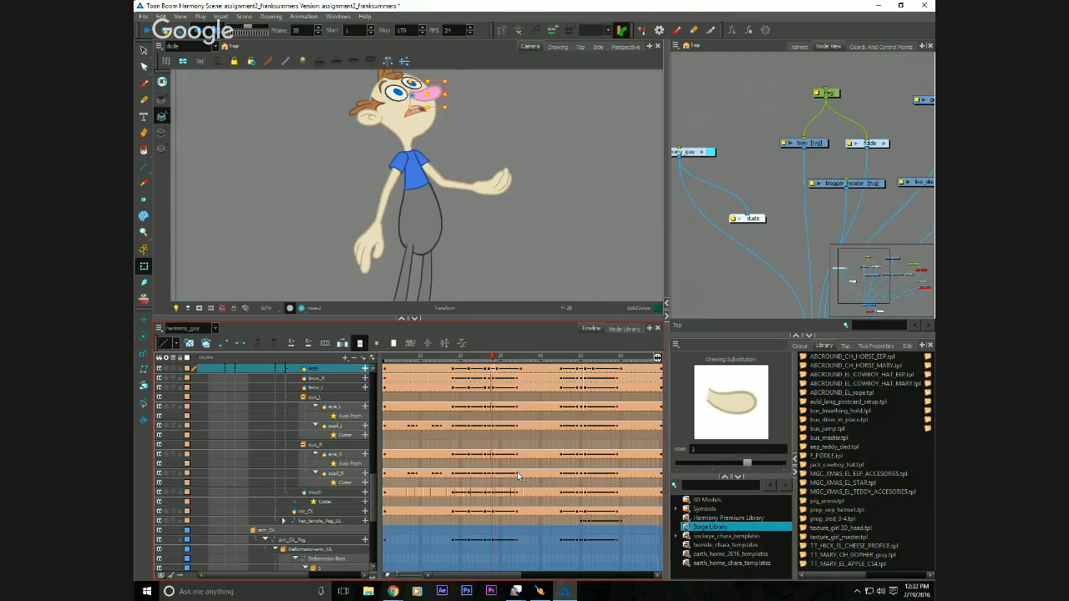
pyautogui.press(',')
pyautogui.press('.')
# Collapse all timeline layers, clear the selection, and enlarge the camera view by shrinking the timeline's height.
pyautogui.click(428, 343)
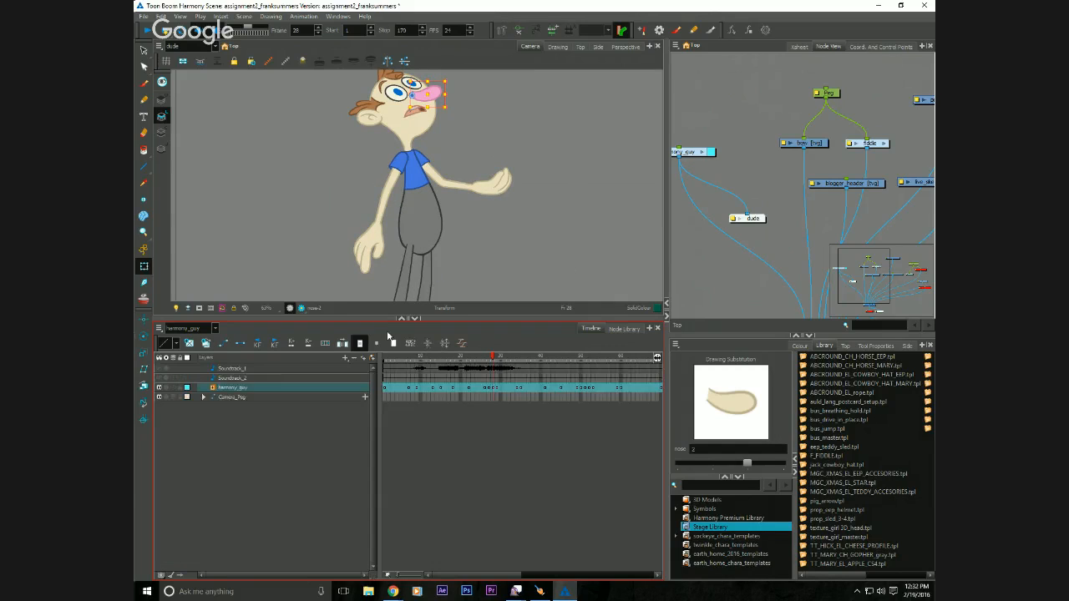
pyautogui.click(234, 485)
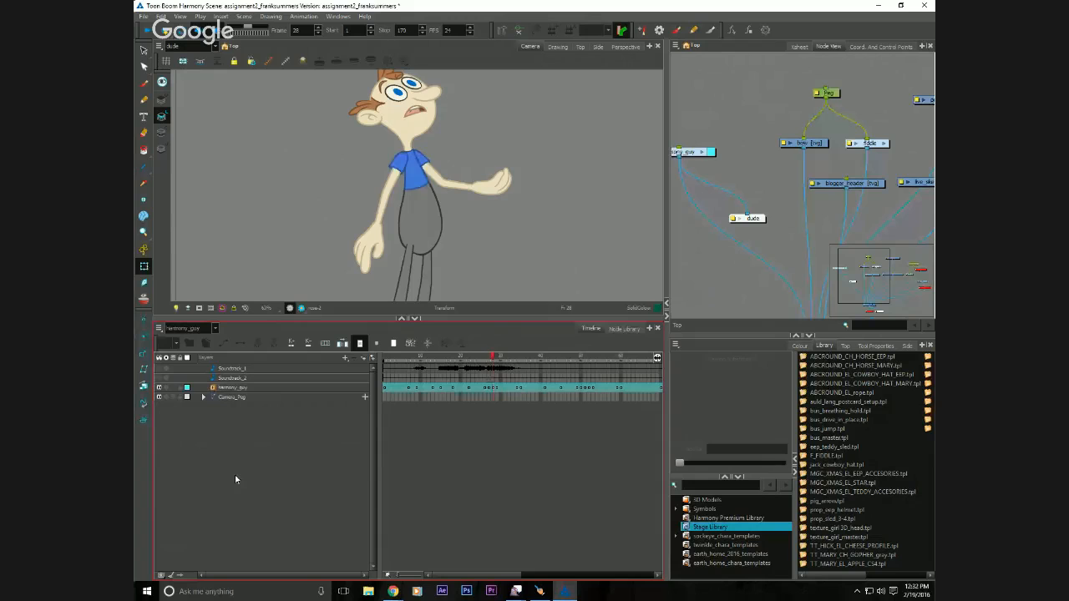
pyautogui.moveTo(275, 319); pyautogui.dragTo(275, 427)
pyautogui.moveTo(322, 244)
pyautogui.mouseDown()
pyautogui.moveTo(305, 297)
pyautogui.moveTo(325, 284)
pyautogui.mouseUp()
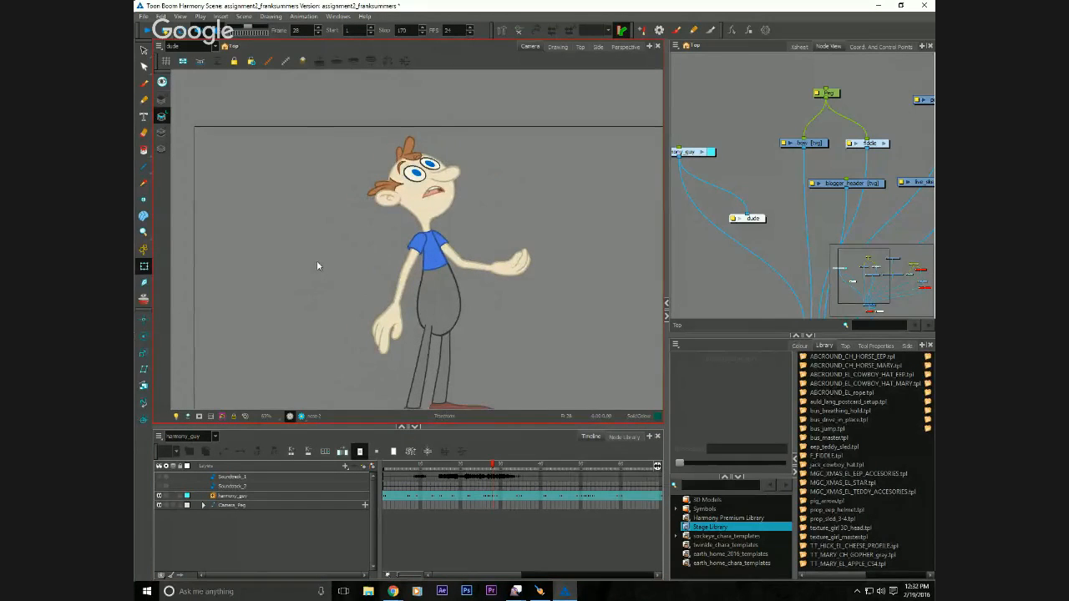
# Switch the timeline's layer display to Selection Only Mode.
pyautogui.click(160, 576)
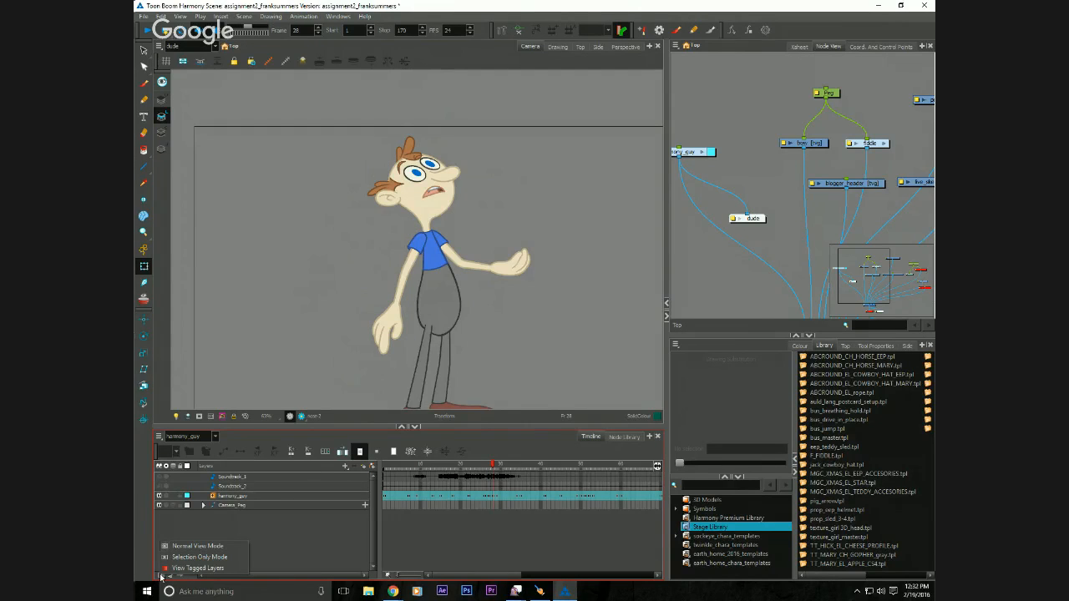
pyautogui.click(309, 289)
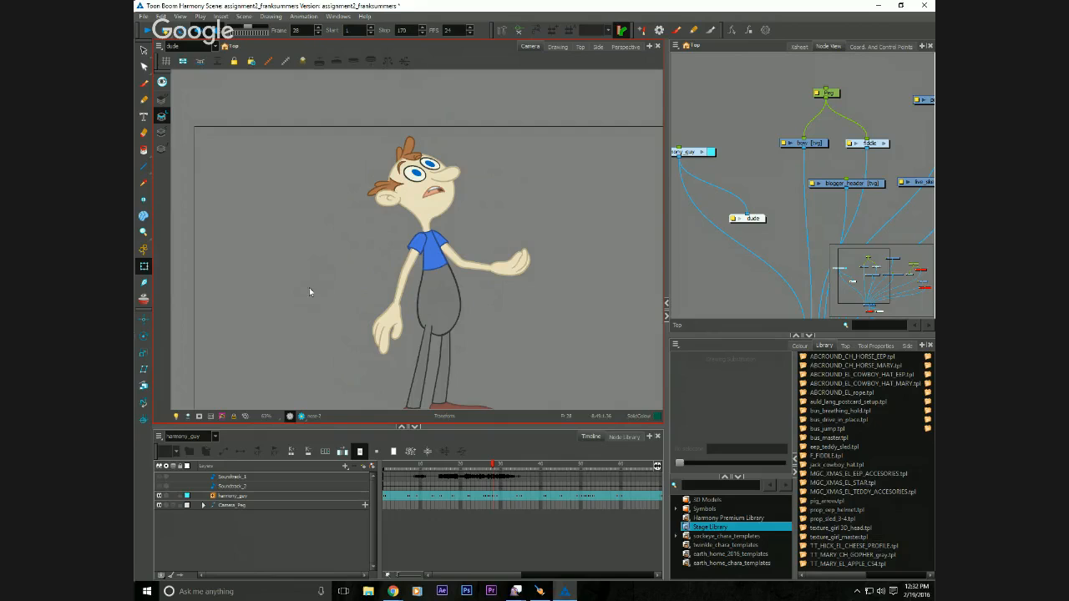
pyautogui.click(271, 522)
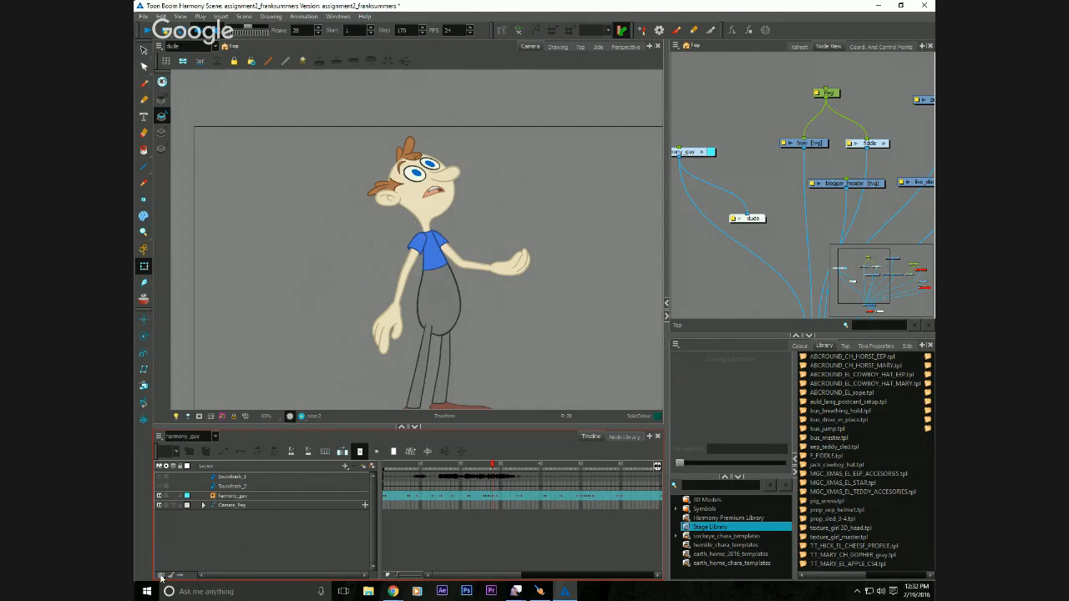
pyautogui.click(161, 575)
pyautogui.click(168, 558)
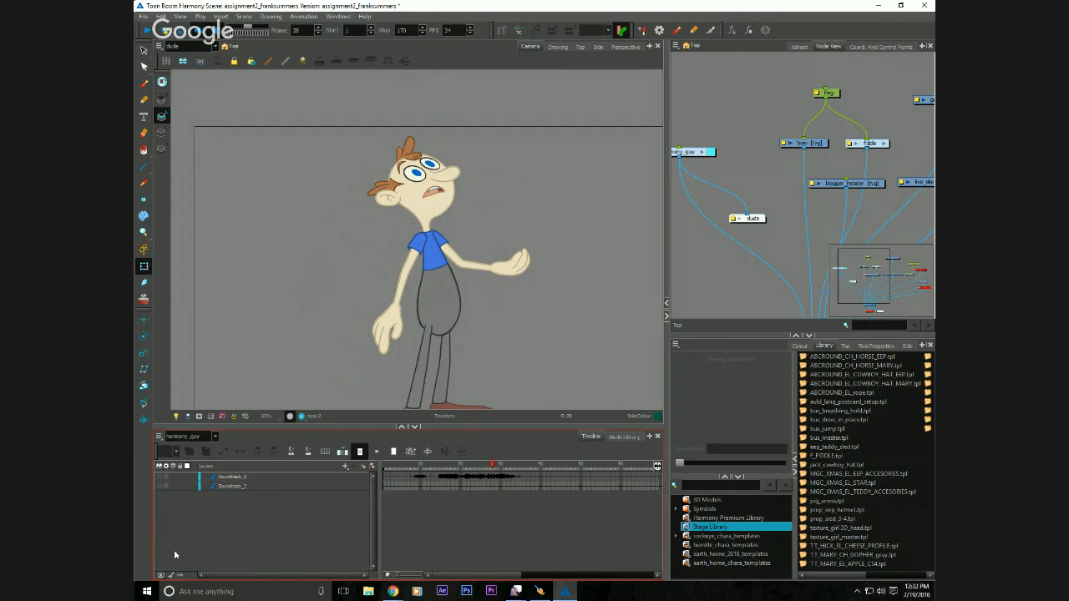
# Select the character's lowered hand in the camera view and scrub the timeline from frame 25 to frame 30.
pyautogui.click(376, 333)
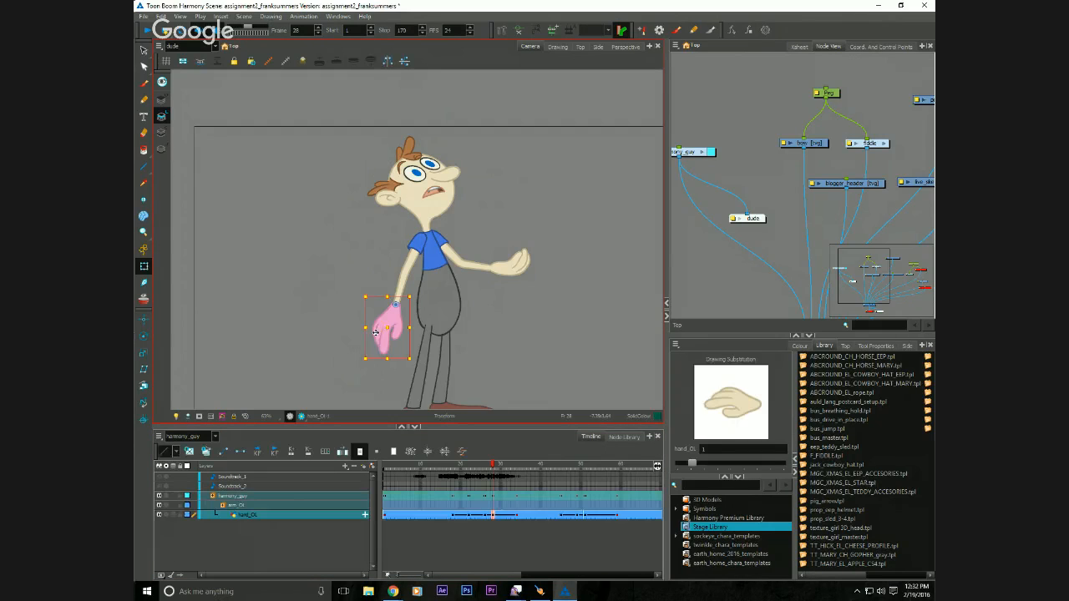
pyautogui.click(489, 466)
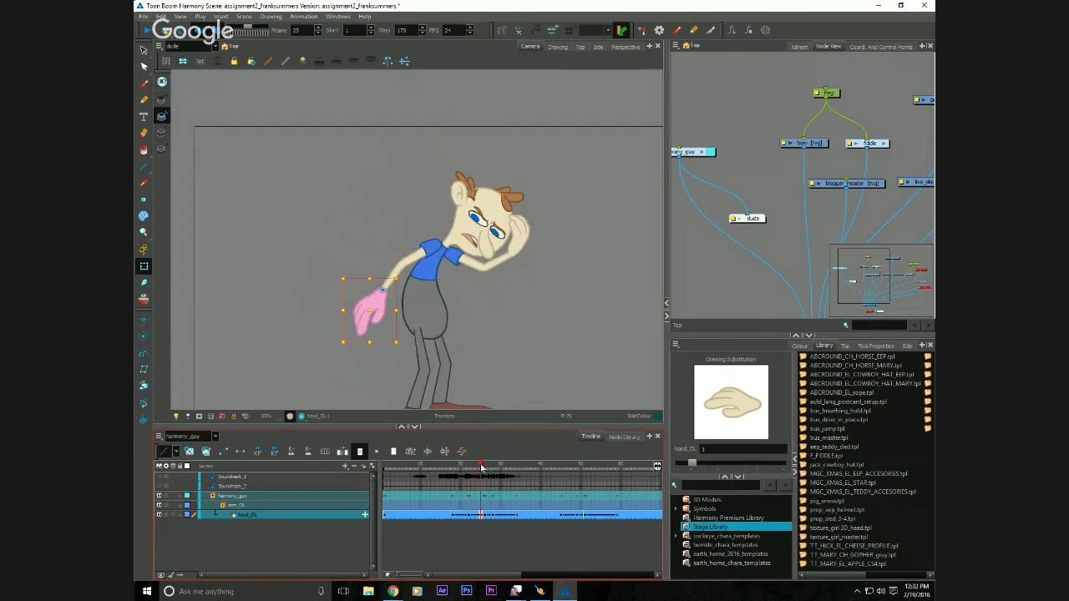
pyautogui.moveTo(489, 466); pyautogui.dragTo(500, 466)
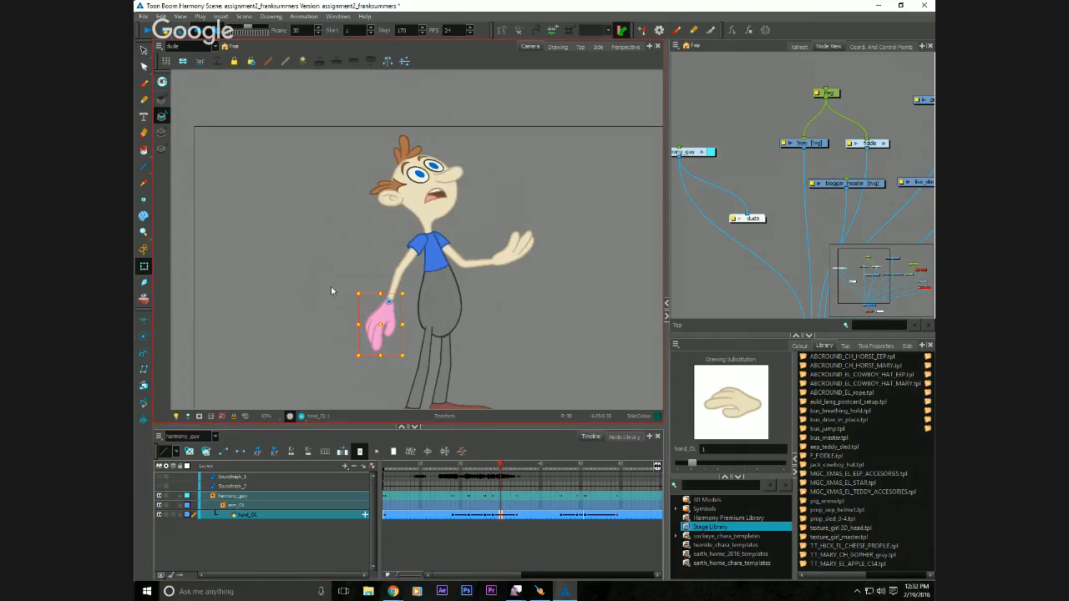
# Add the raised hand to the selection, scrub to frame 37, and clear the selection.
pyautogui.keyDown('shift'); pyautogui.click(517, 250); pyautogui.keyUp('shift')
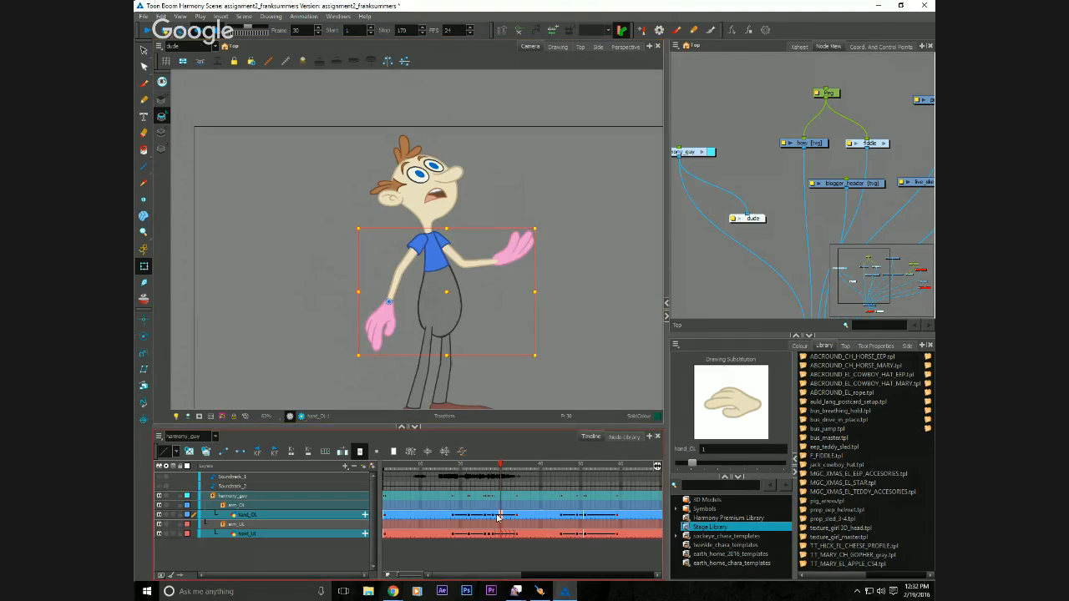
pyautogui.click(491, 466)
pyautogui.moveTo(491, 466); pyautogui.dragTo(528, 466)
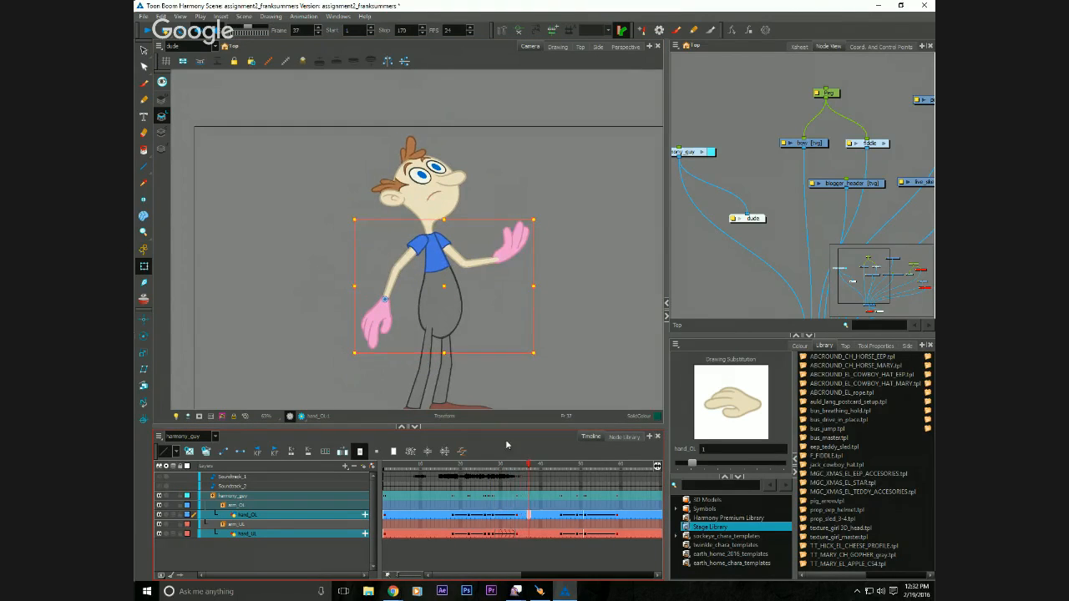
pyautogui.click(245, 310)
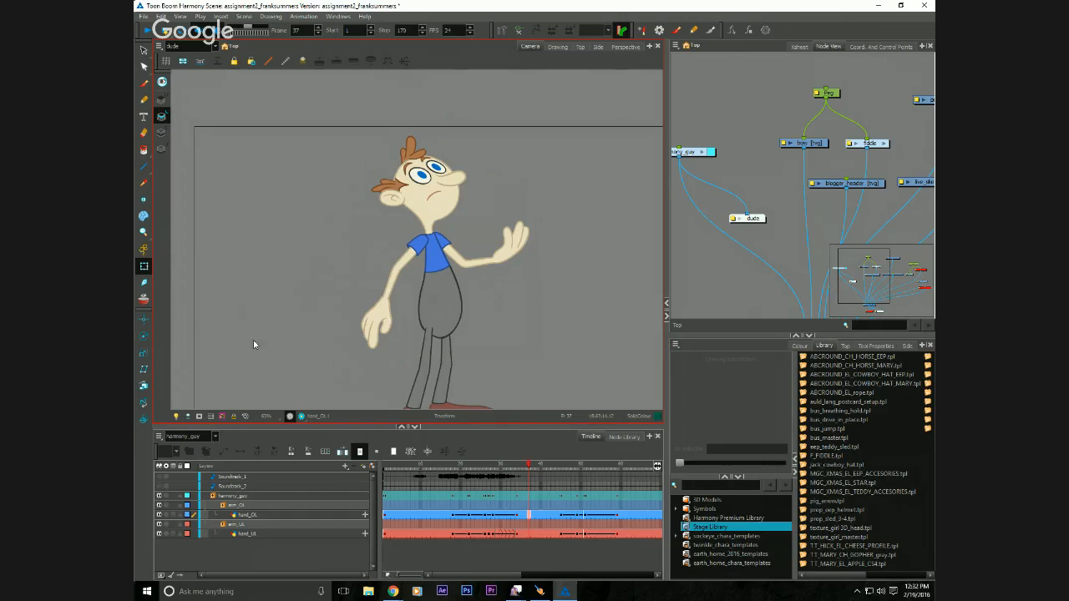
# Select the nose and, after clearing it, the character's nearer eye to isolate each one's layers in the timeline.
pyautogui.click(451, 177)
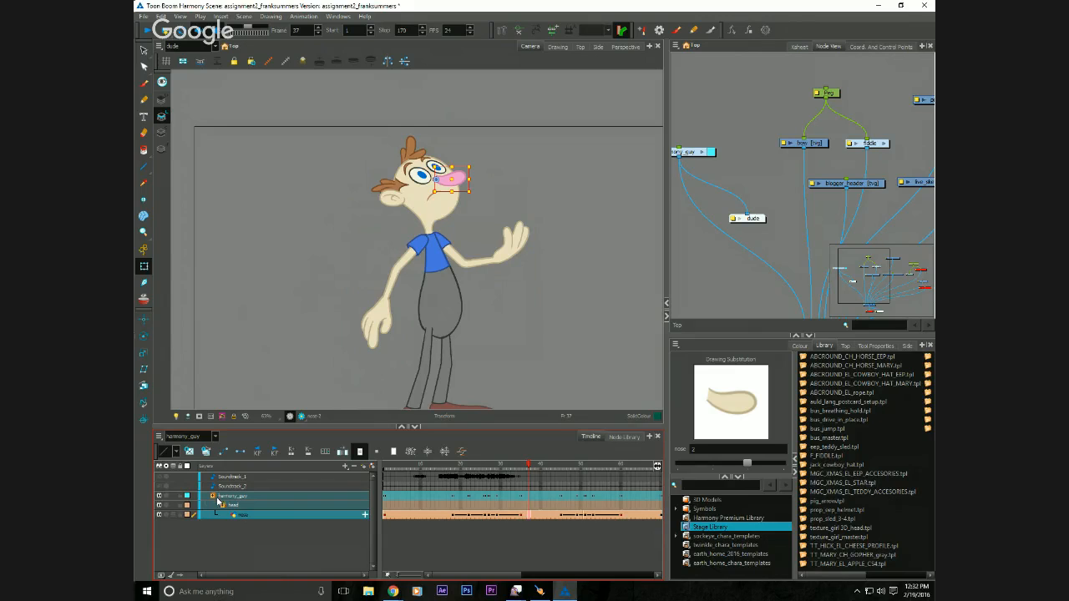
pyautogui.click(342, 212)
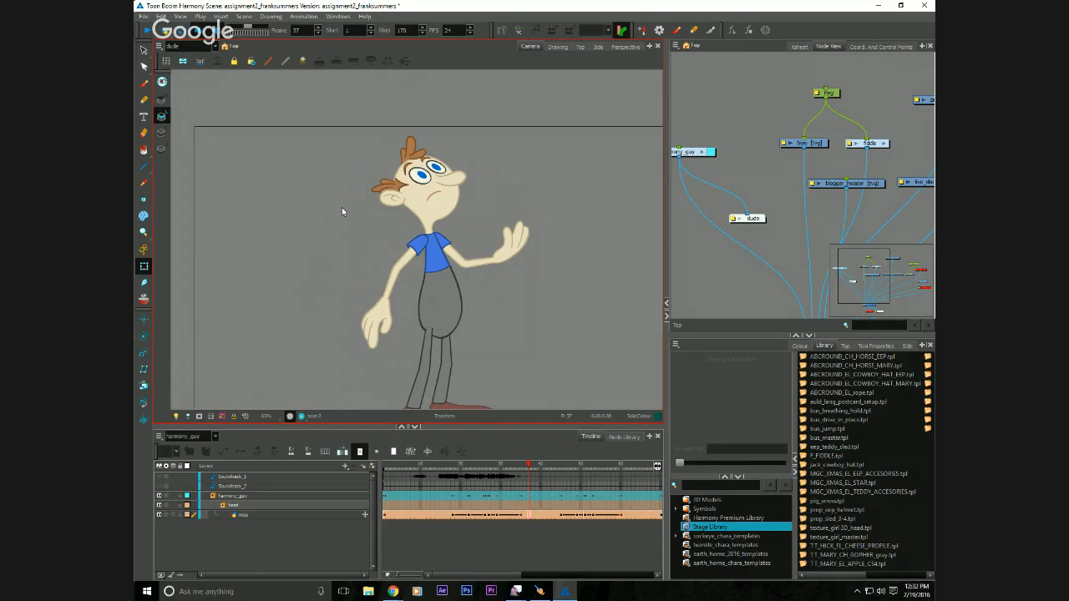
pyautogui.moveTo(336, 360)
pyautogui.mouseDown()
pyautogui.moveTo(323, 179)
pyautogui.moveTo(324, 204)
pyautogui.mouseUp()
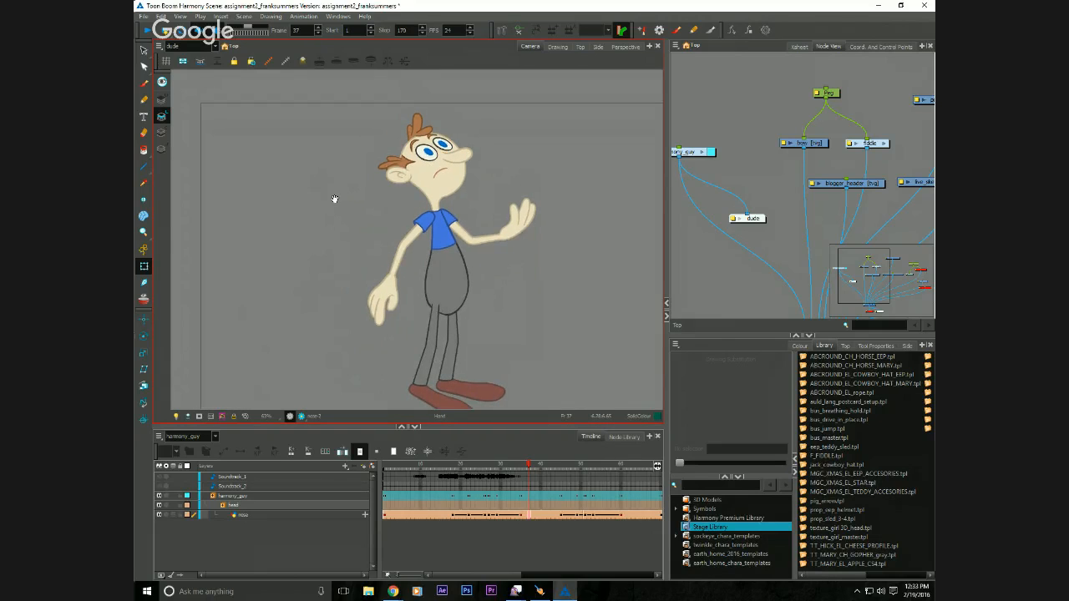
pyautogui.click(425, 152)
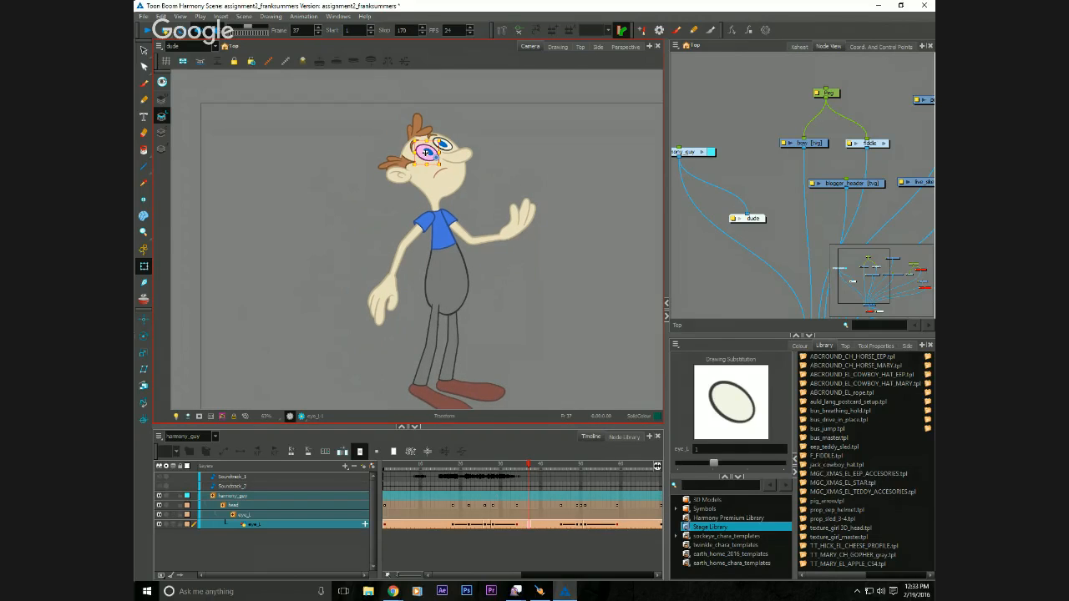
# Select both hands to show their layers together, clear the selection, and move to frame 34.
pyautogui.click(386, 283)
pyautogui.keyDown('shift'); pyautogui.click(517, 209); pyautogui.keyUp('shift')
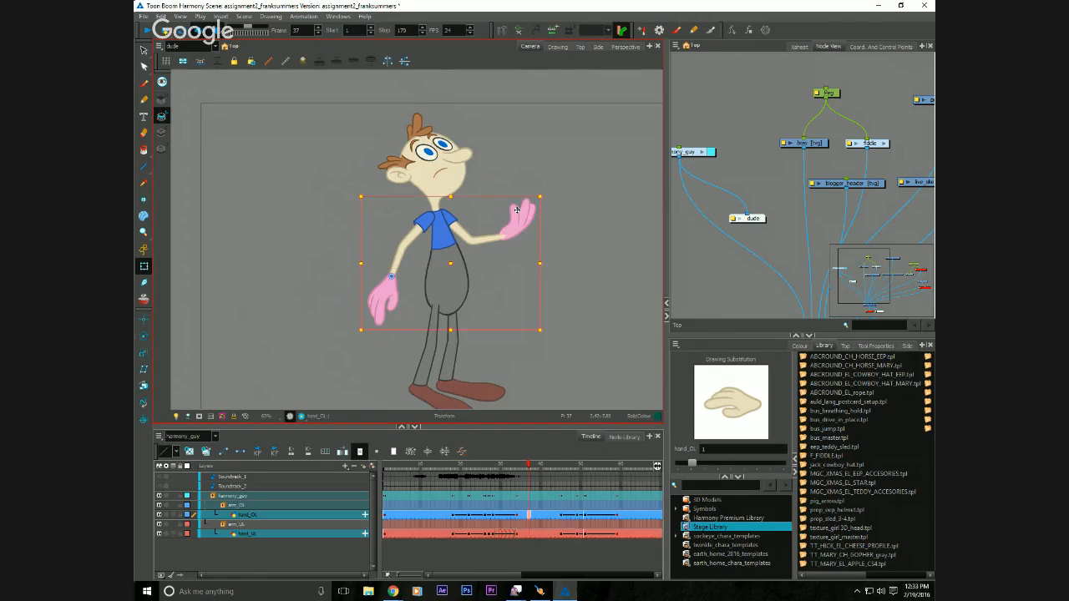
pyautogui.click(314, 292)
pyautogui.click(509, 465)
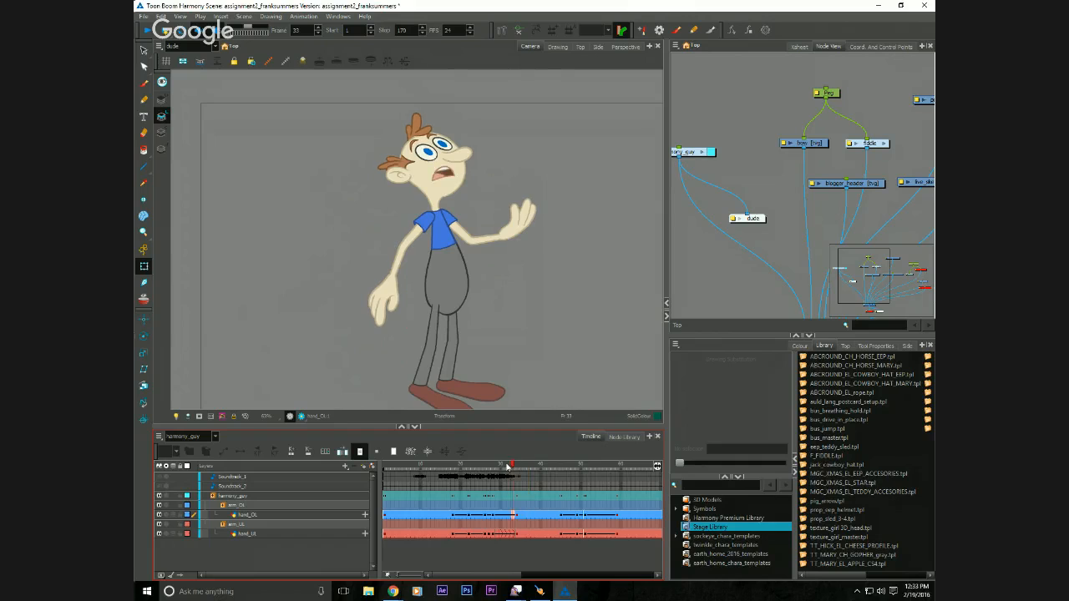
pyautogui.press('.')
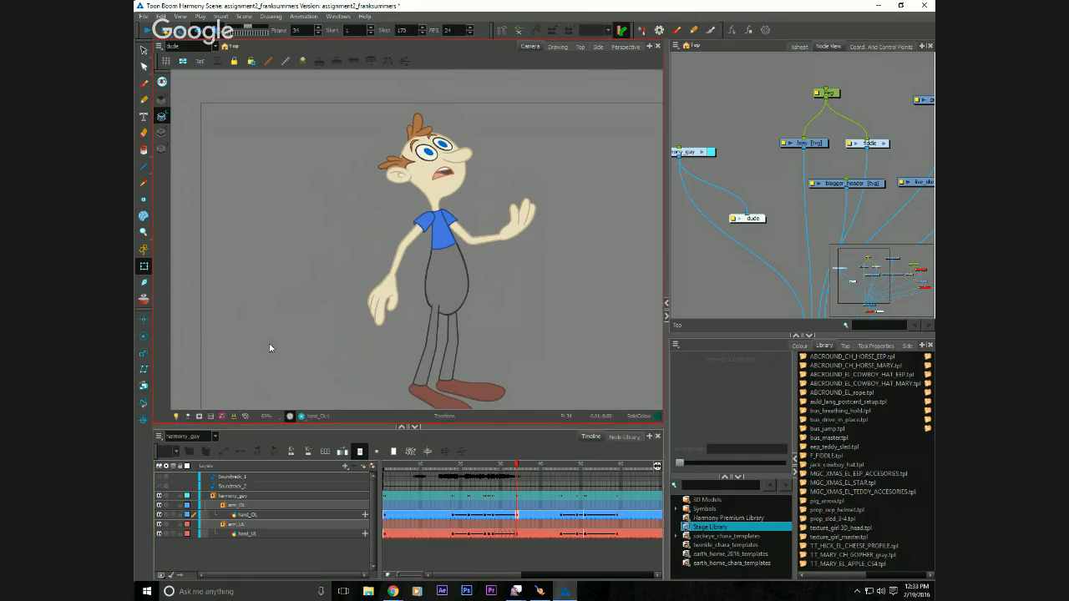
# Return the timeline to Normal View Mode, then expand harmony_guy and its selected master peg.
pyautogui.click(160, 575)
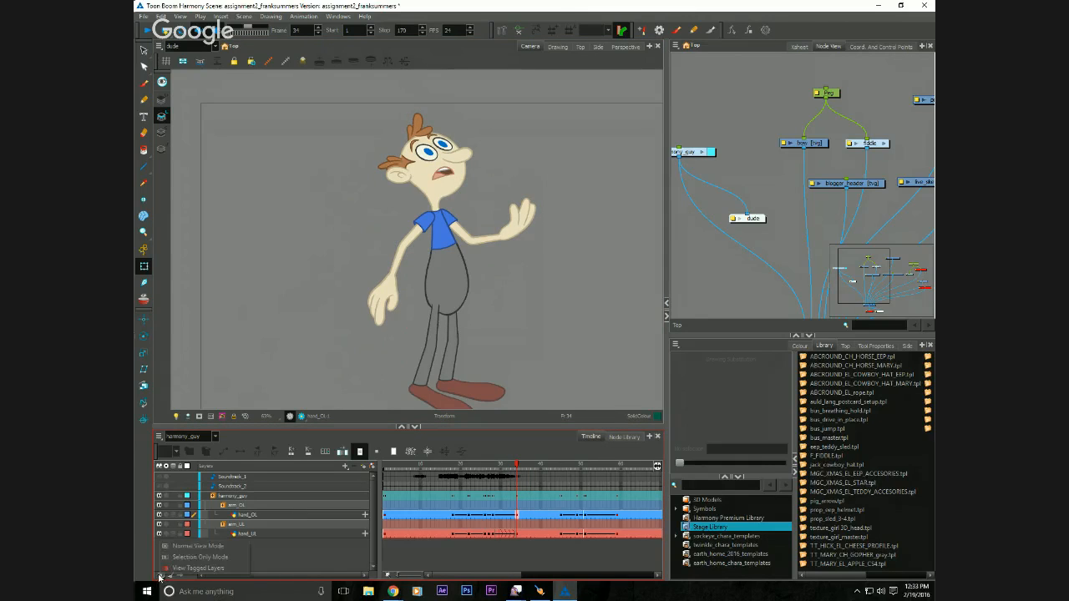
pyautogui.click(169, 548)
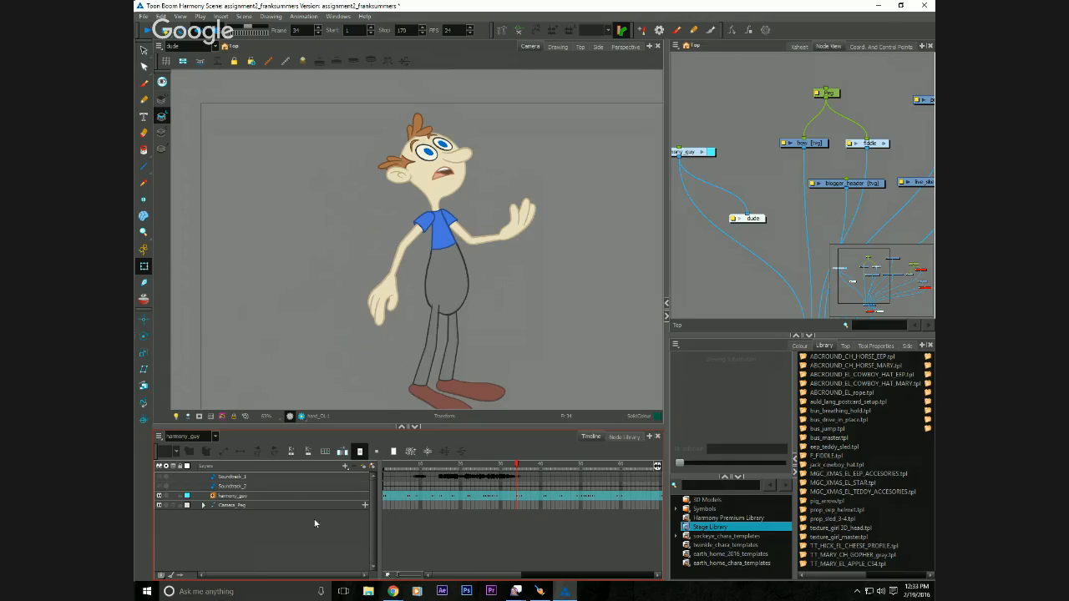
pyautogui.click(214, 498)
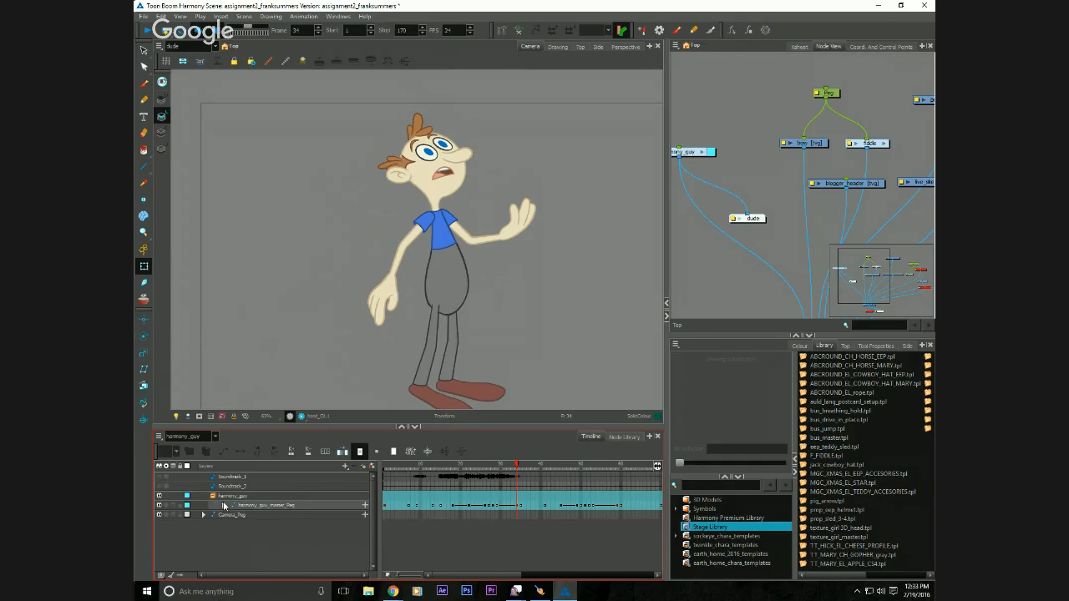
pyautogui.click(253, 505)
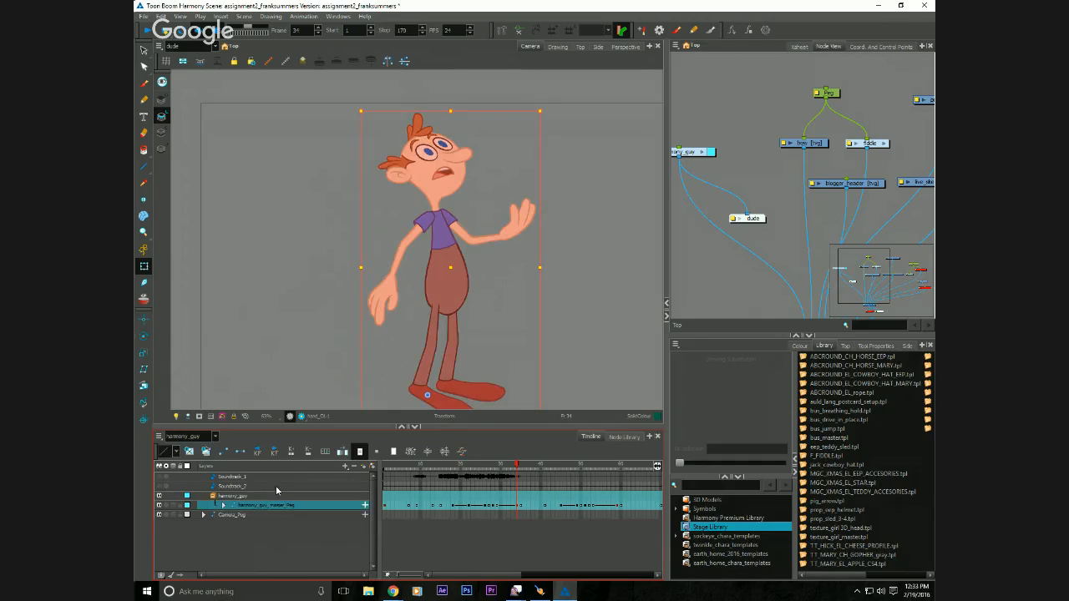
pyautogui.click(224, 505)
# Enlarge the timeline and its layer name column, then apply a timeline tag to the body drawing layer.
pyautogui.moveTo(360, 426); pyautogui.dragTo(361, 207)
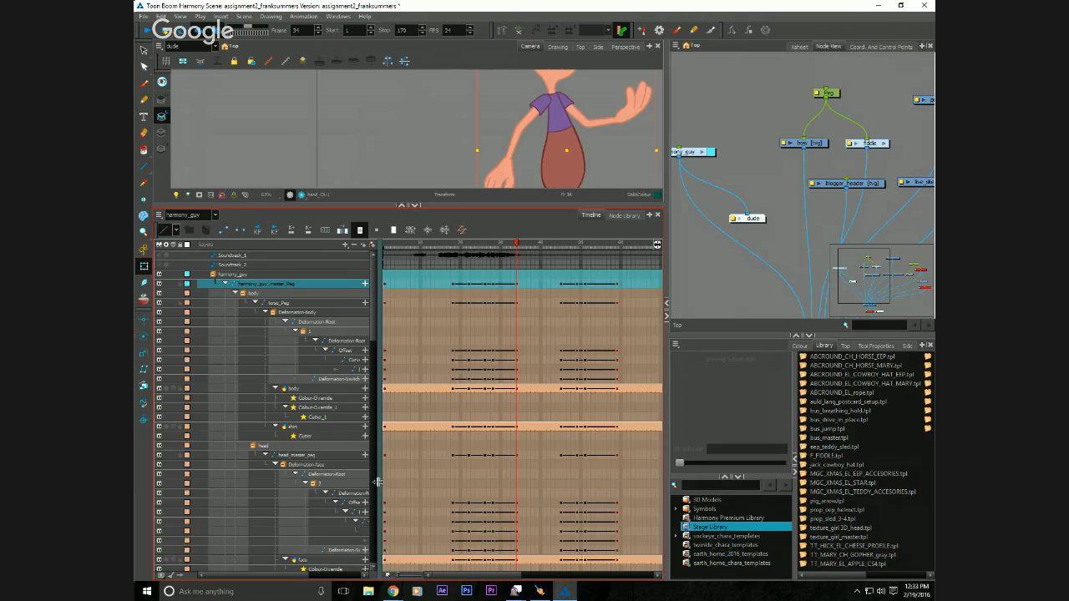
pyautogui.moveTo(383, 485); pyautogui.dragTo(414, 485)
pyautogui.click(294, 390)
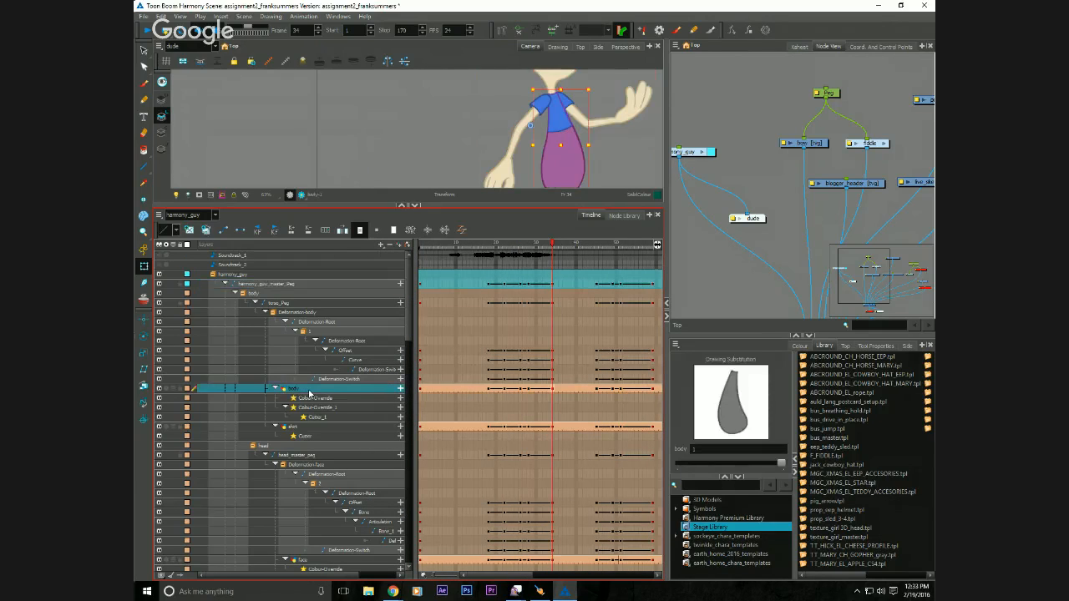
pyautogui.rightClick(314, 392)
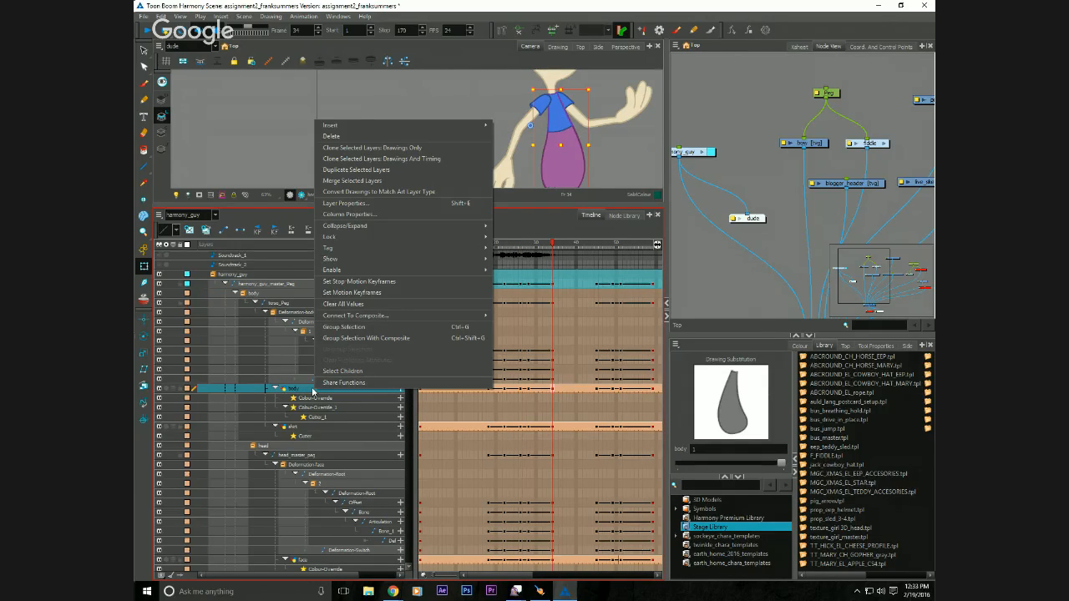
pyautogui.moveTo(337, 251)
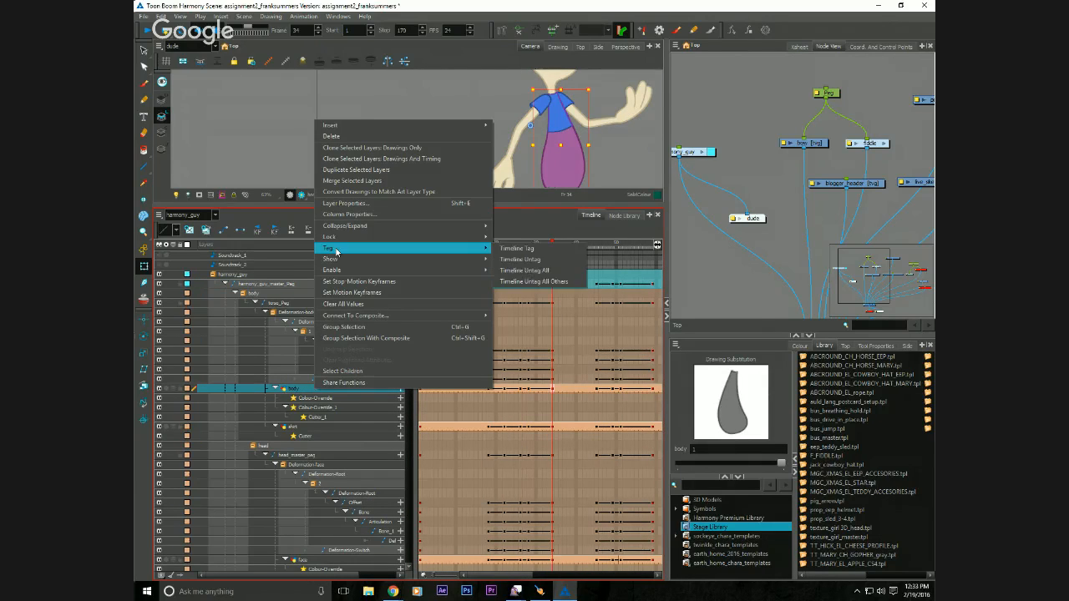
pyautogui.click(506, 249)
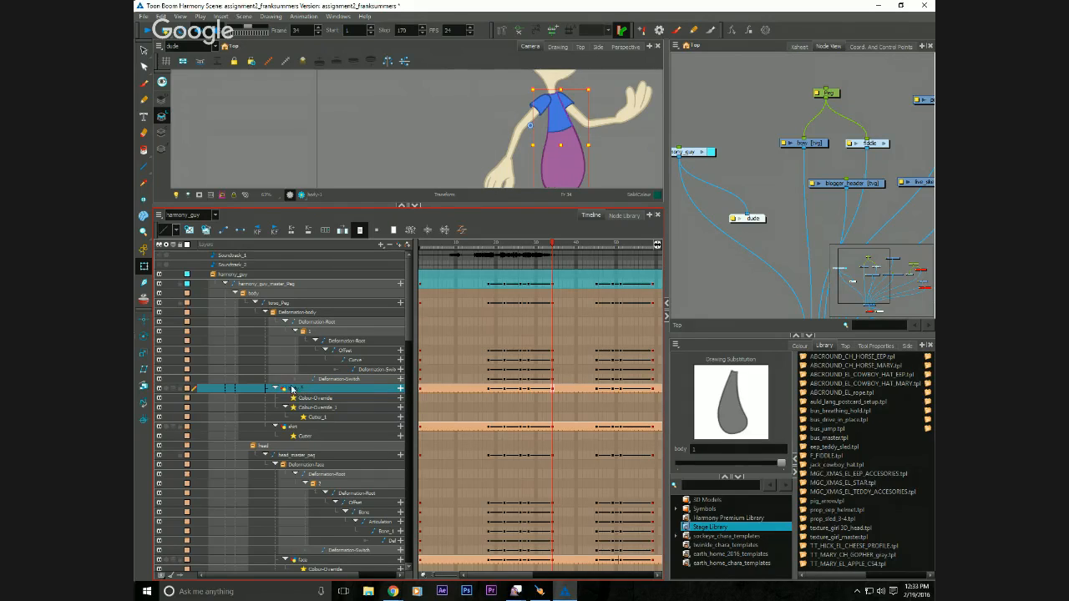
# Apply a timeline tag to the shirt drawing layer.
pyautogui.click(309, 429)
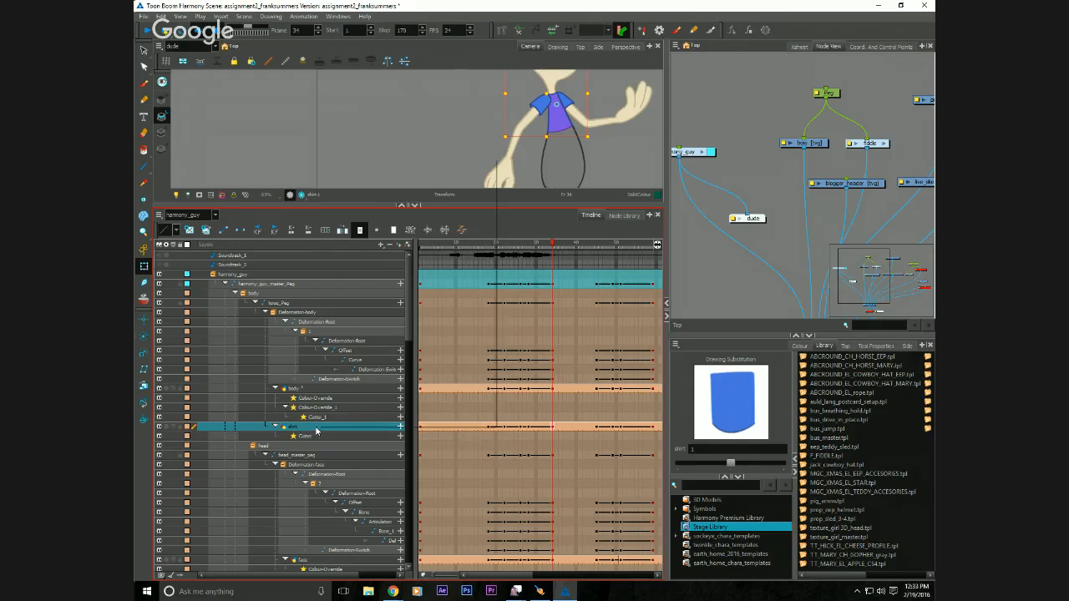
pyautogui.rightClick(316, 428)
pyautogui.moveTo(347, 287)
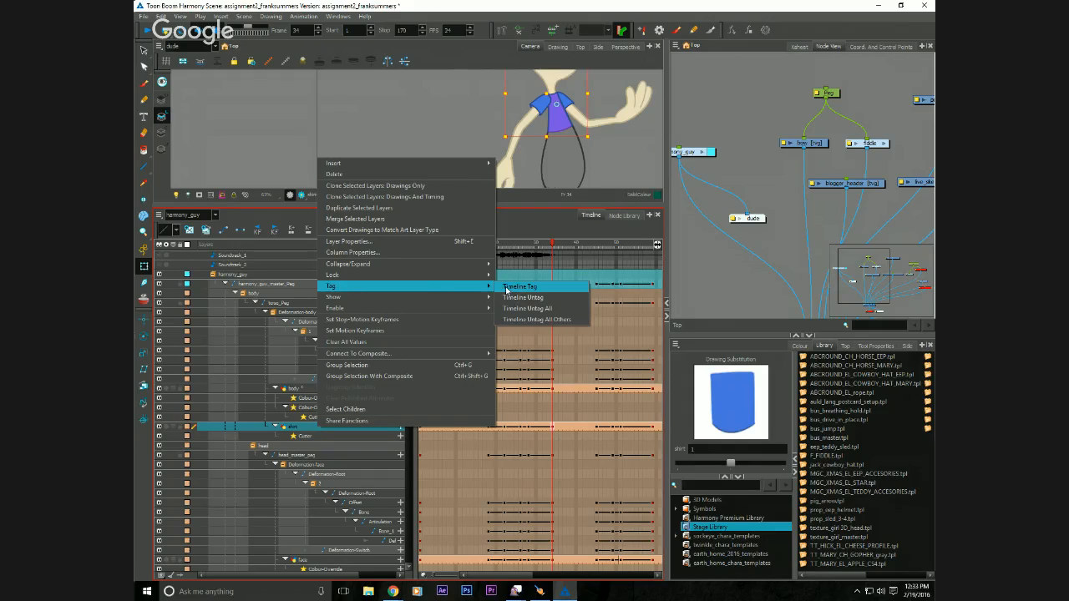
pyautogui.click(508, 288)
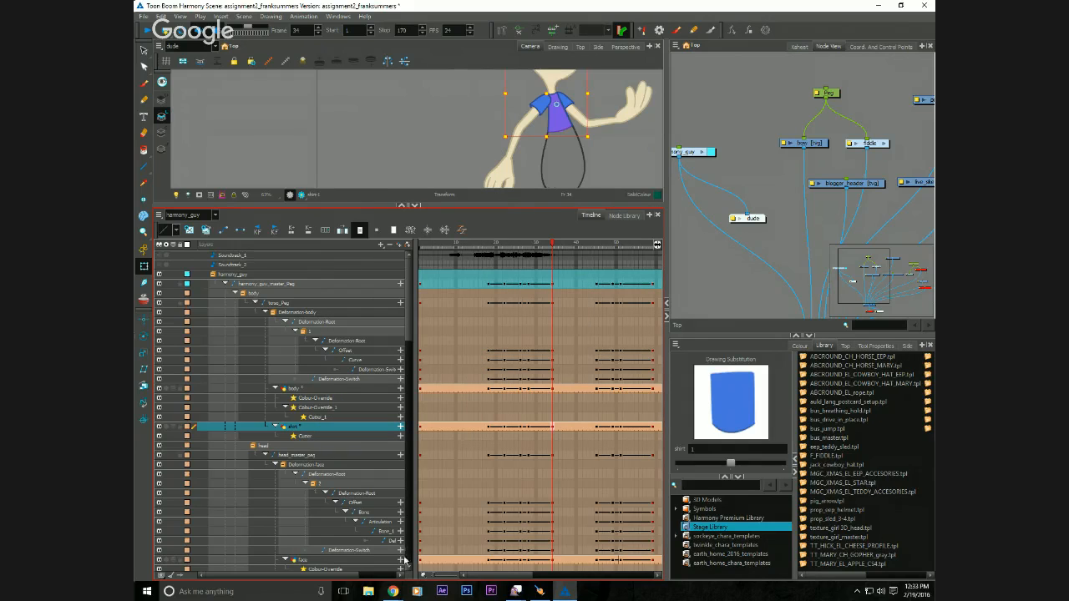
# Apply a timeline tag to the face drawing layer under the head group.
pyautogui.click(307, 560)
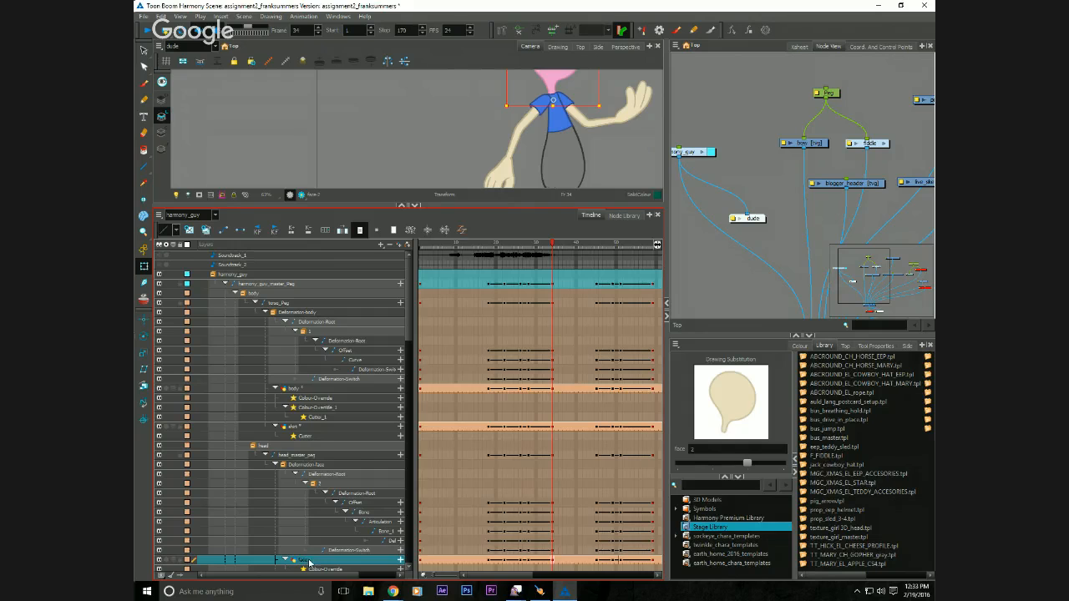
pyautogui.rightClick(309, 563)
pyautogui.moveTo(334, 413)
pyautogui.click(500, 421)
# Select the brow_R and brow_L layers under the features peg and apply a timeline tag to both.
pyautogui.moveTo(407, 339); pyautogui.dragTo(417, 425)
pyautogui.click(319, 343)
pyautogui.keyDown('shift'); pyautogui.click(330, 353); pyautogui.keyUp('shift')
pyautogui.rightClick(336, 345)
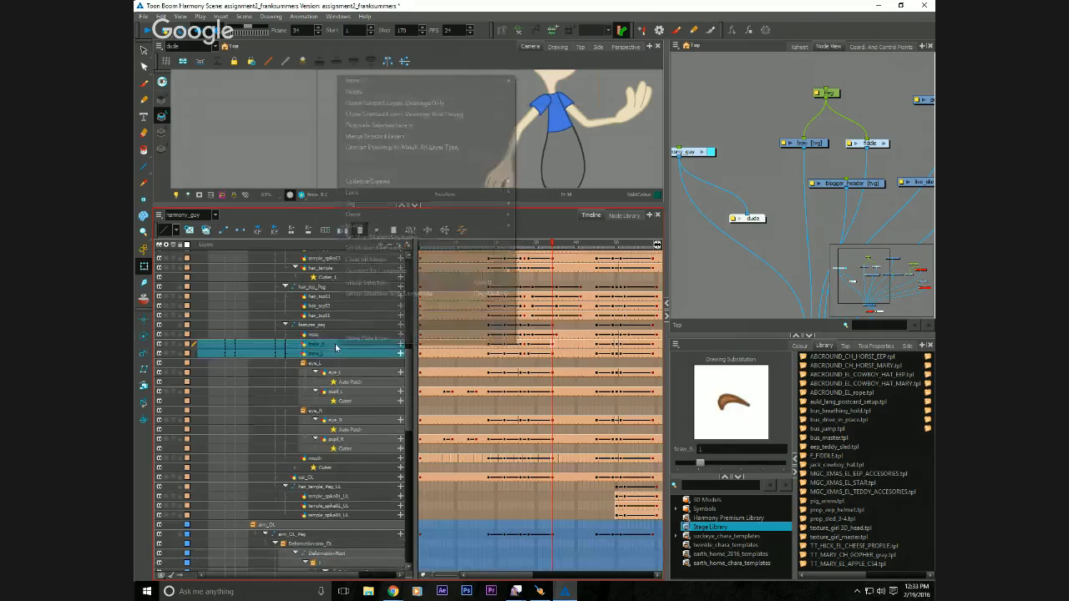
pyautogui.click(508, 193)
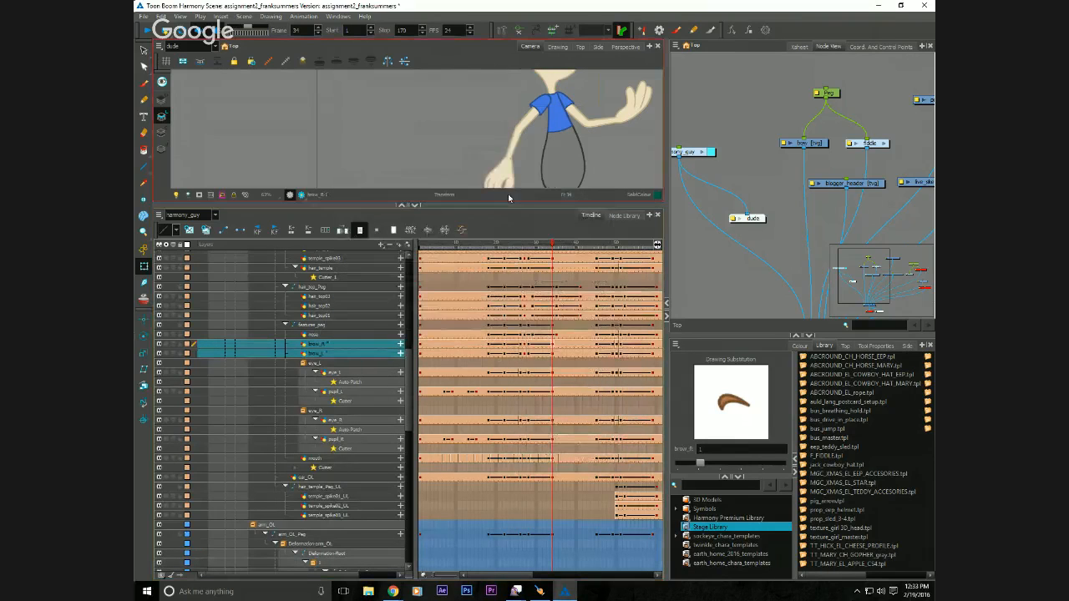
# Collapse all timeline layers and reduce the timeline's height to enlarge the camera view.
pyautogui.moveTo(406, 398); pyautogui.dragTo(408, 367)
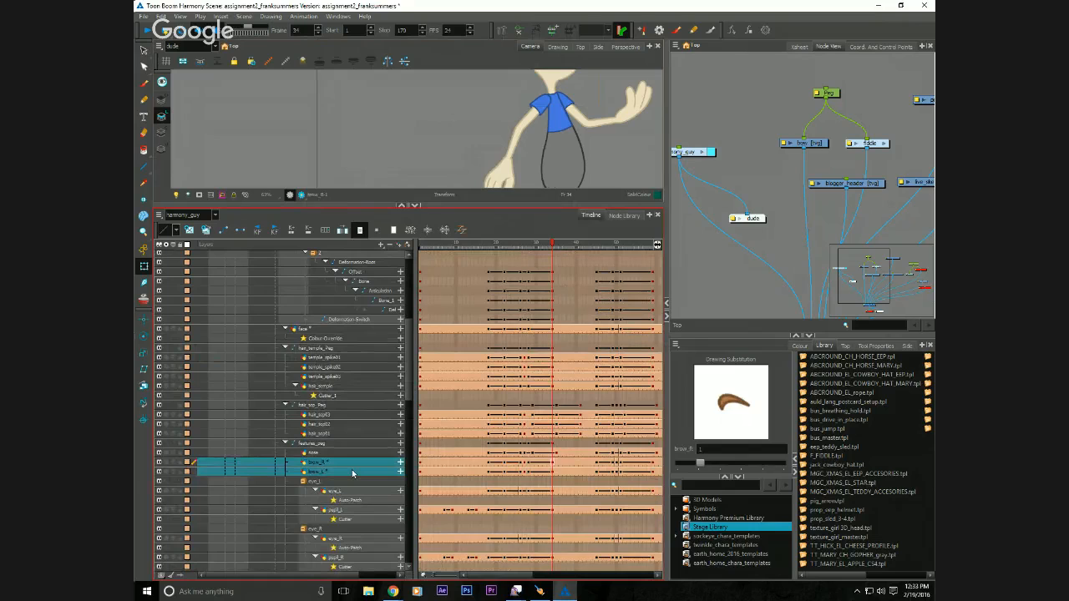
pyautogui.click(427, 229)
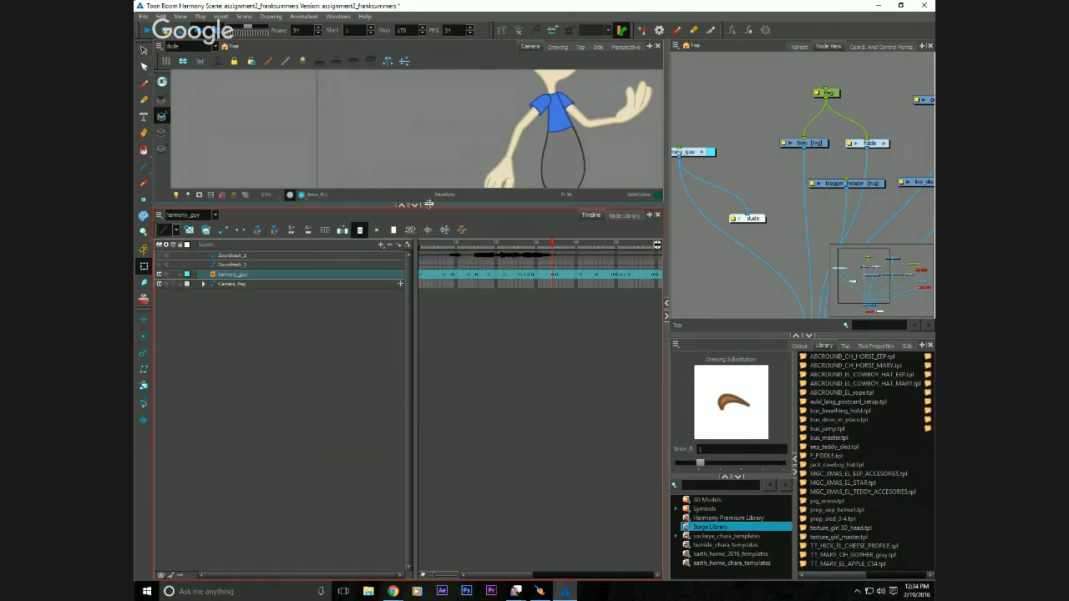
pyautogui.moveTo(427, 204); pyautogui.dragTo(421, 344)
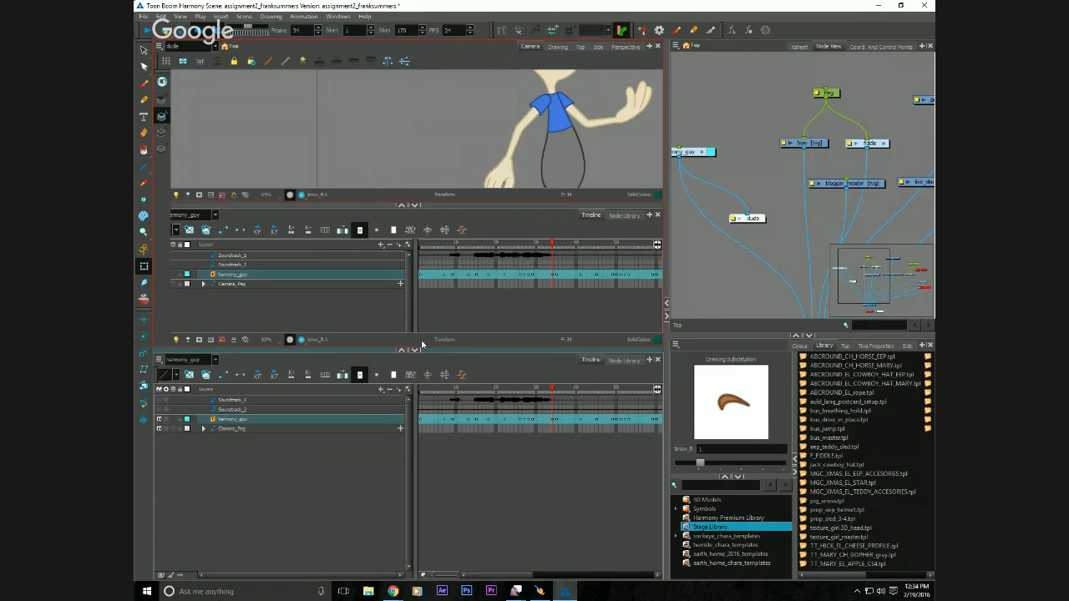
# Switch the timeline to View Tagged Layers mode and clear the current layer selection.
pyautogui.click(160, 576)
pyautogui.click(159, 576)
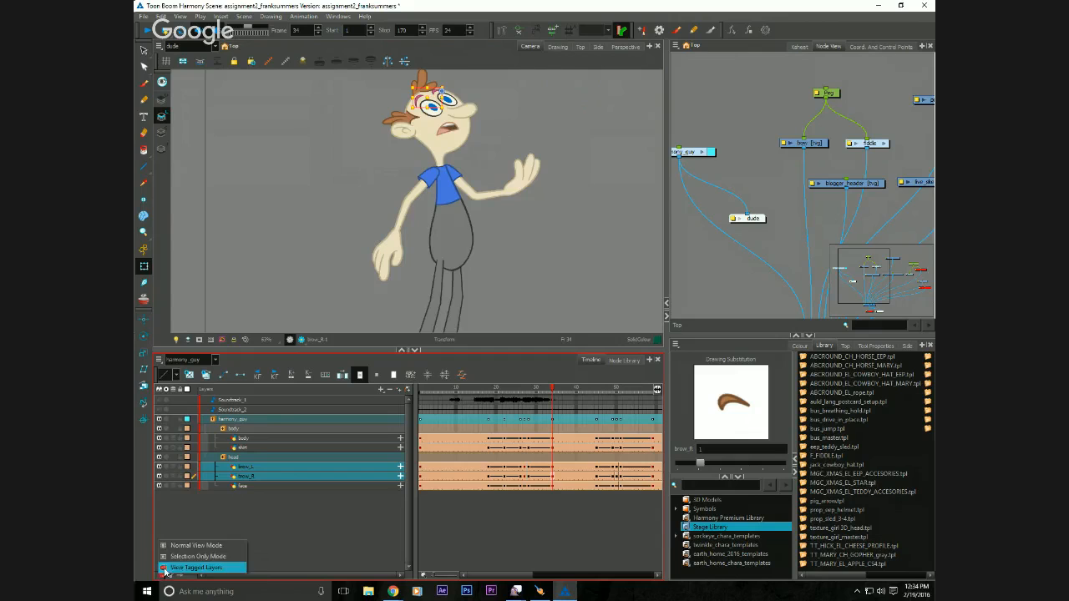
pyautogui.click(192, 568)
pyautogui.click(264, 511)
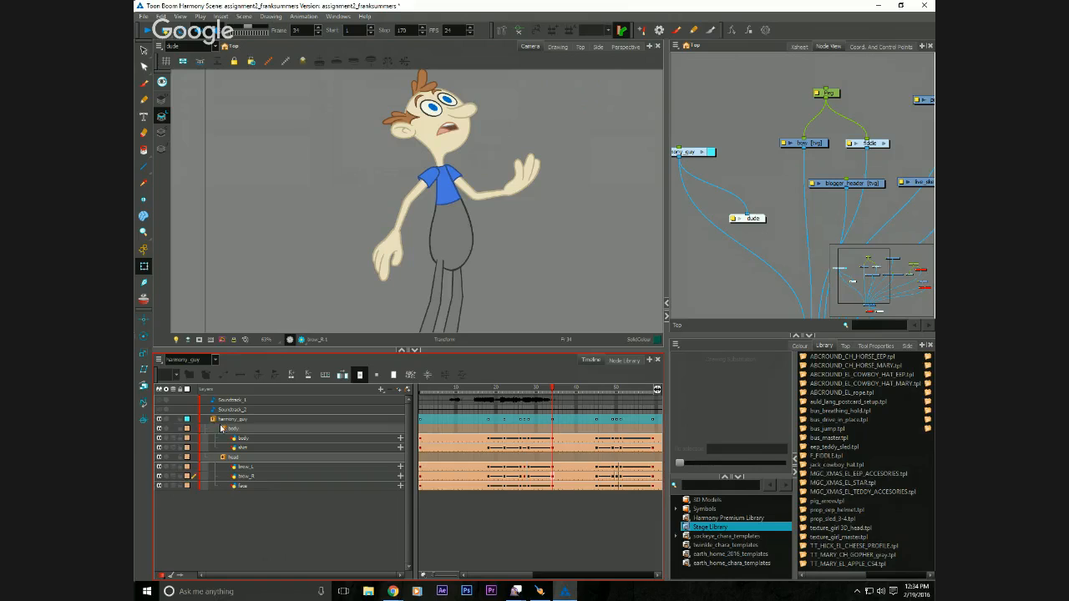
# Check the tagged layers by selecting brow_L, body and shirt in turn, and clear the selection.
pyautogui.click(233, 465)
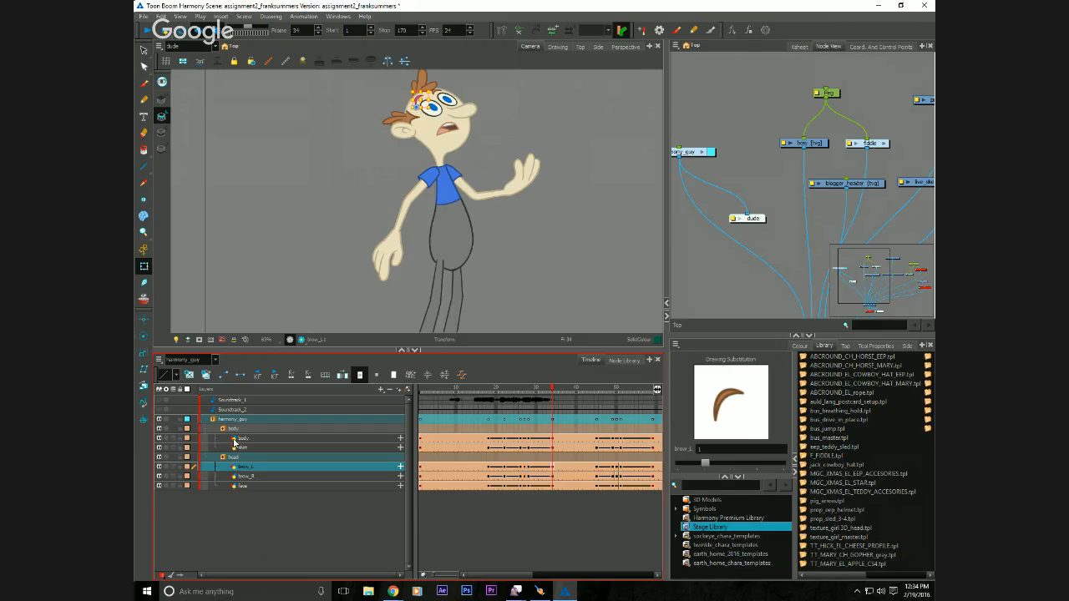
pyautogui.click(235, 438)
pyautogui.click(236, 447)
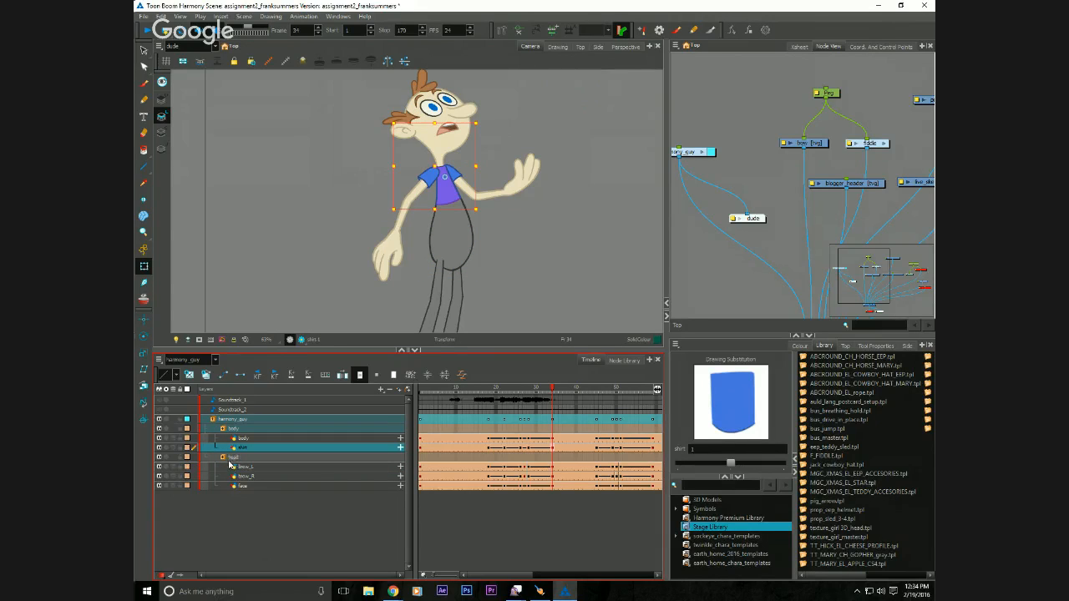
pyautogui.click(261, 513)
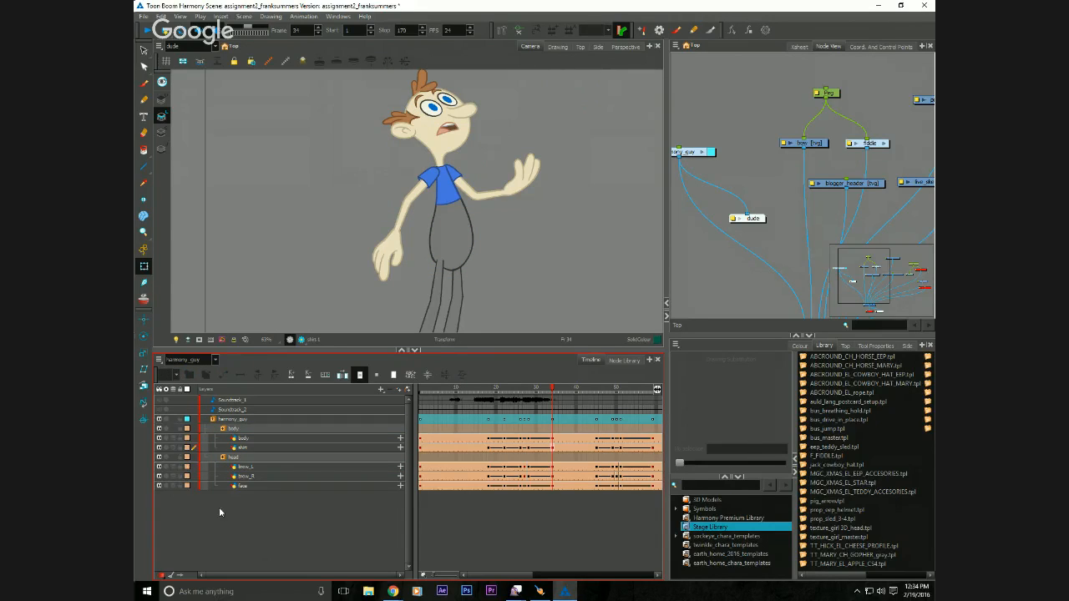
# Reduce the timeline's height to enlarge the camera view and switch the timeline to Selection Only Mode.
pyautogui.moveTo(549, 390)
pyautogui.mouseDown()
pyautogui.moveTo(540, 389)
pyautogui.moveTo(552, 387)
pyautogui.mouseUp()
pyautogui.moveTo(351, 248); pyautogui.dragTo(302, 248)
pyautogui.moveTo(354, 350); pyautogui.dragTo(352, 415)
pyautogui.click(167, 573)
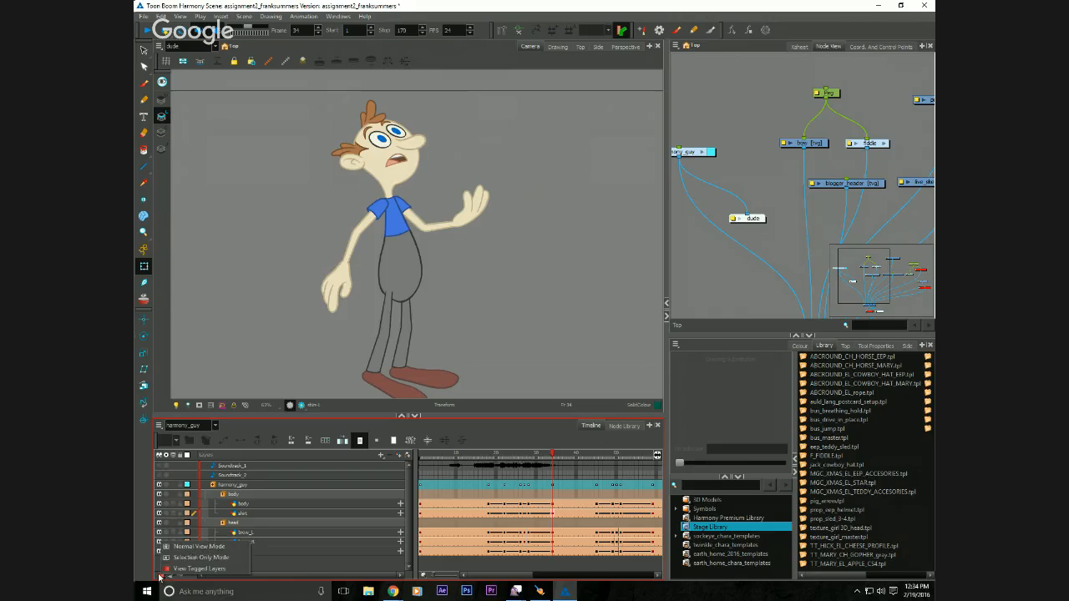
pyautogui.click(169, 553)
# Select the lowered hand, the nose and a foot in turn in the camera view to examine their timeline layers, and deselect.
pyautogui.click(333, 282)
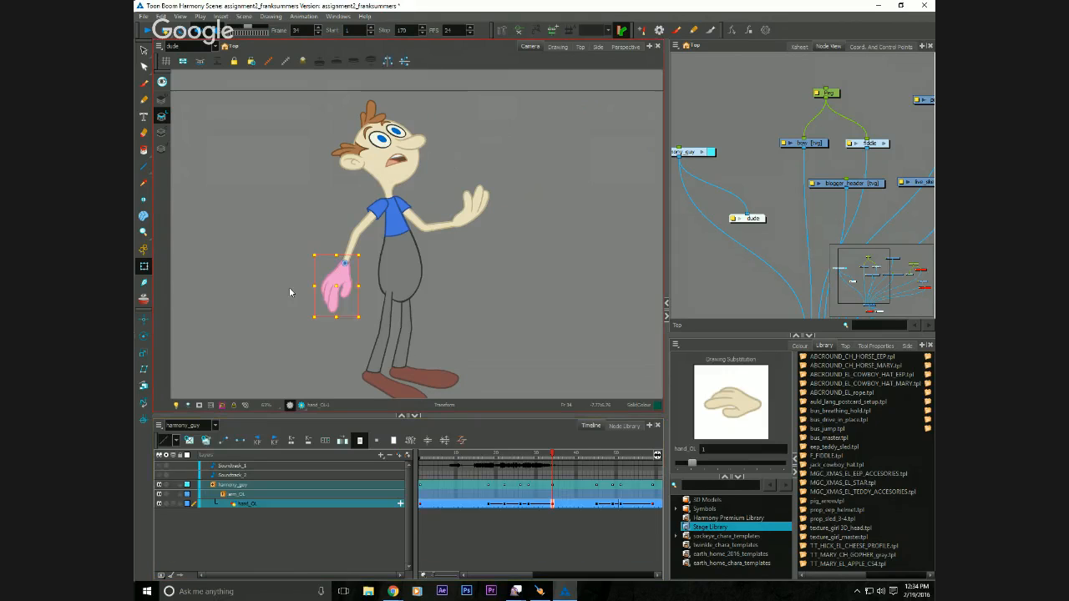
pyautogui.click(409, 145)
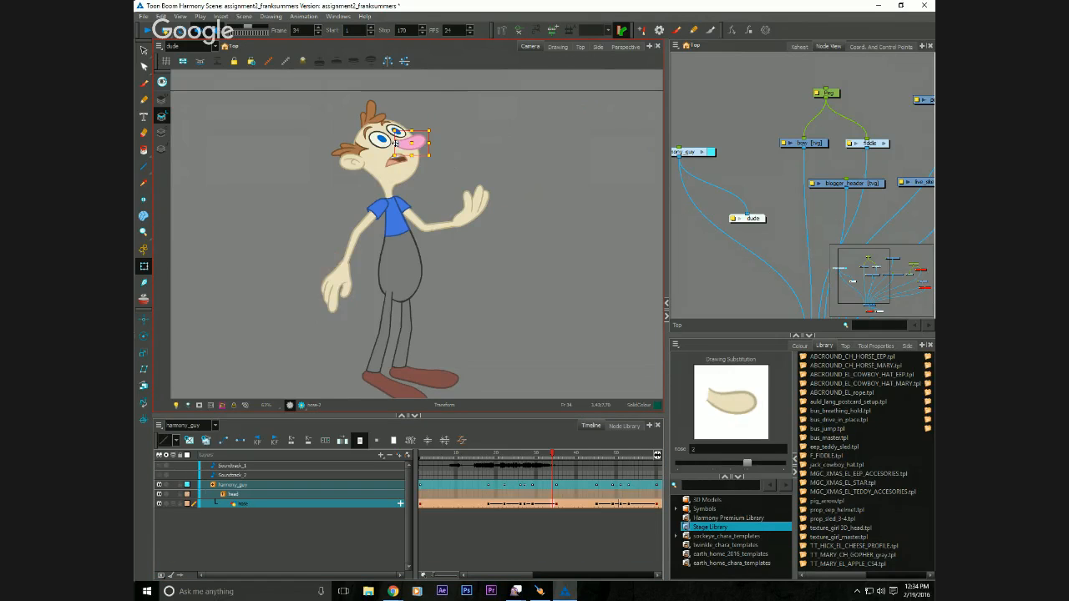
pyautogui.click(397, 359)
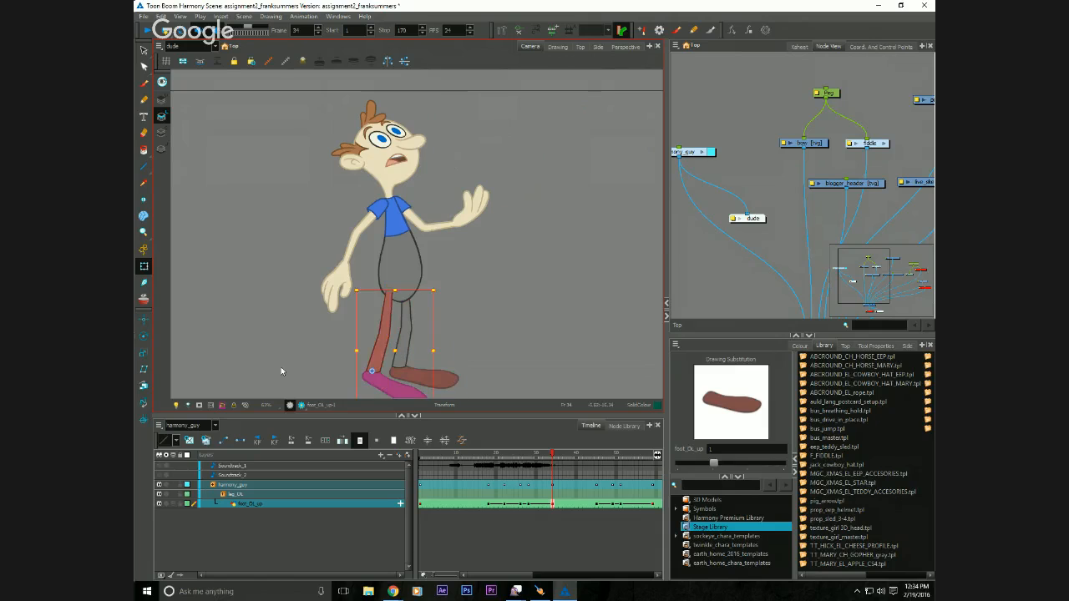
pyautogui.click(241, 353)
# Return the timeline to View Tagged Layers mode and select the character's nose and body in turn in the camera view.
pyautogui.click(158, 576)
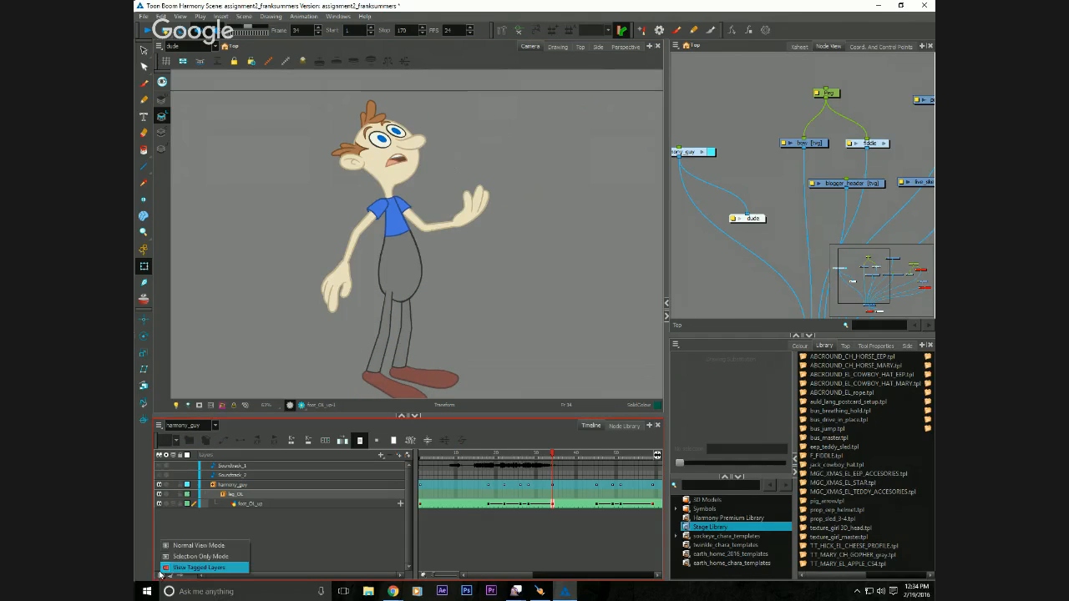
pyautogui.click(168, 561)
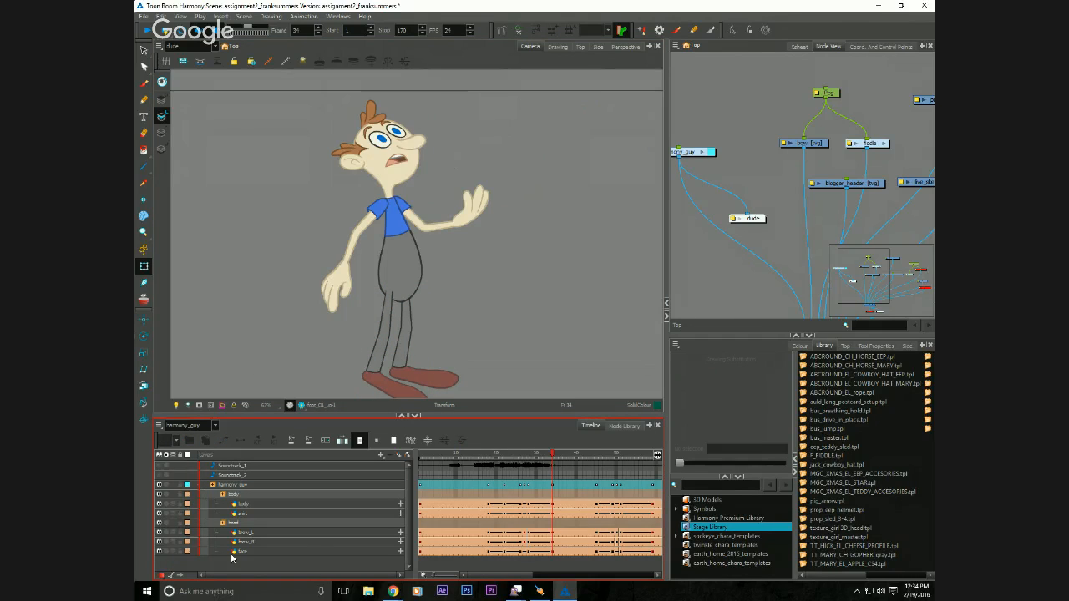
pyautogui.click(408, 142)
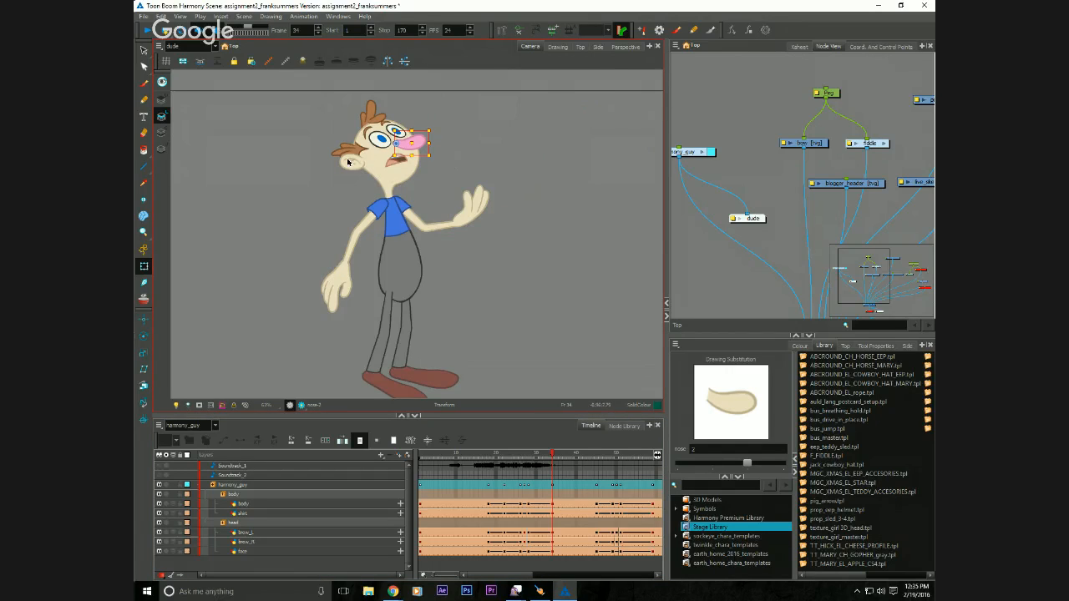
pyautogui.rightClick(404, 144)
pyautogui.click(300, 161)
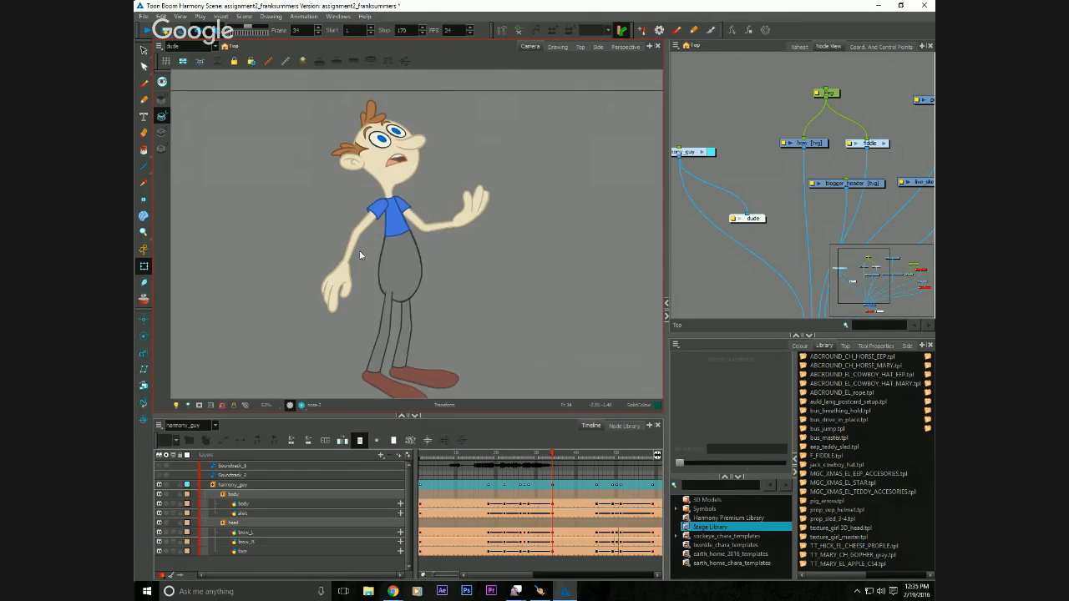
pyautogui.click(379, 281)
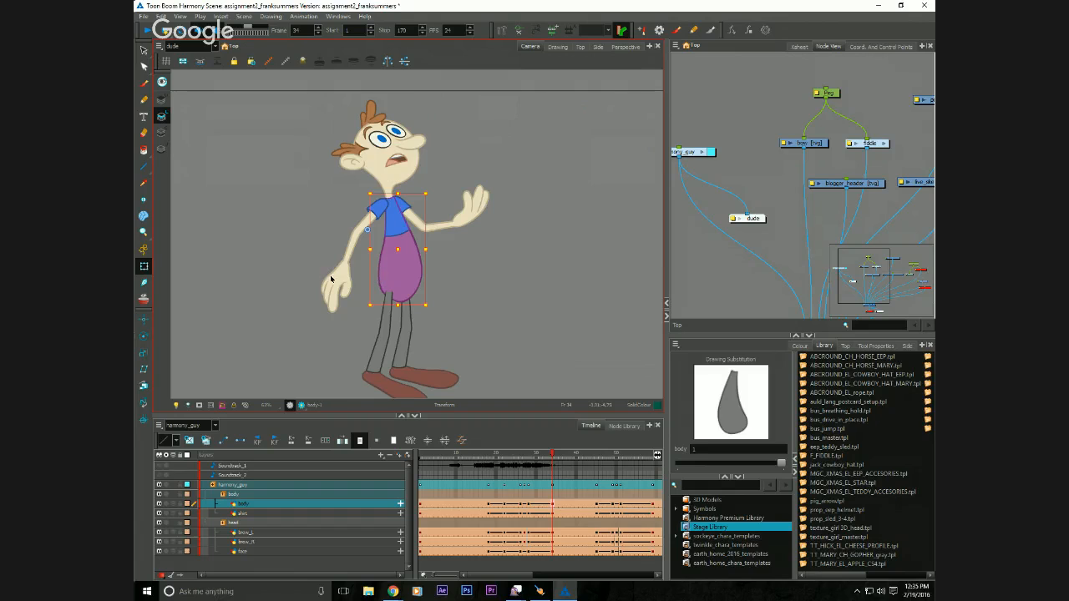
# Tag the upright hair tuft on top of the head from the camera view and clear the selection.
pyautogui.click(364, 107)
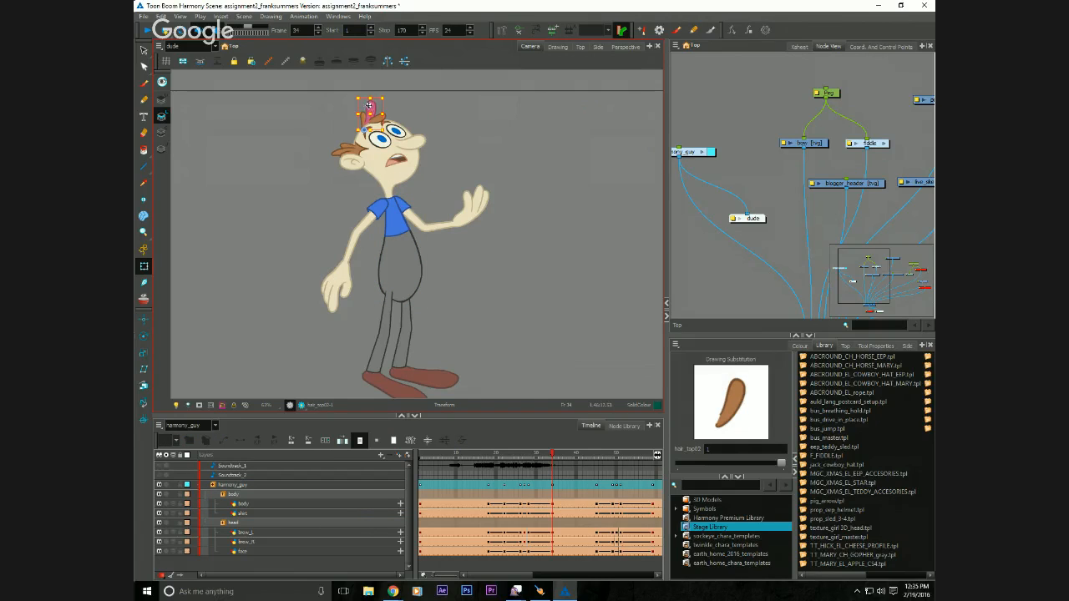
pyautogui.rightClick(367, 106)
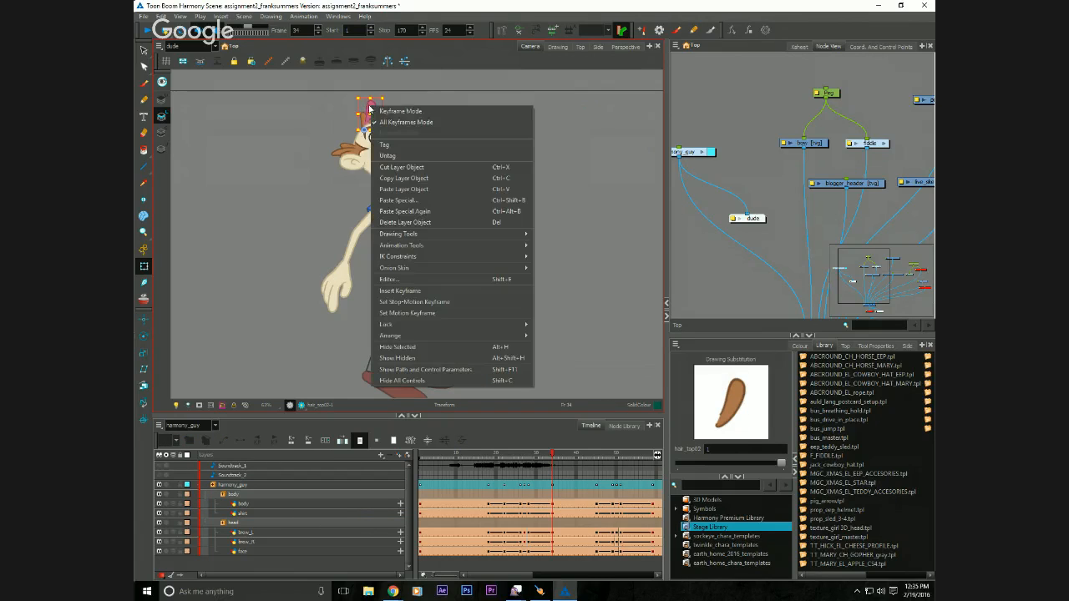
pyautogui.click(384, 146)
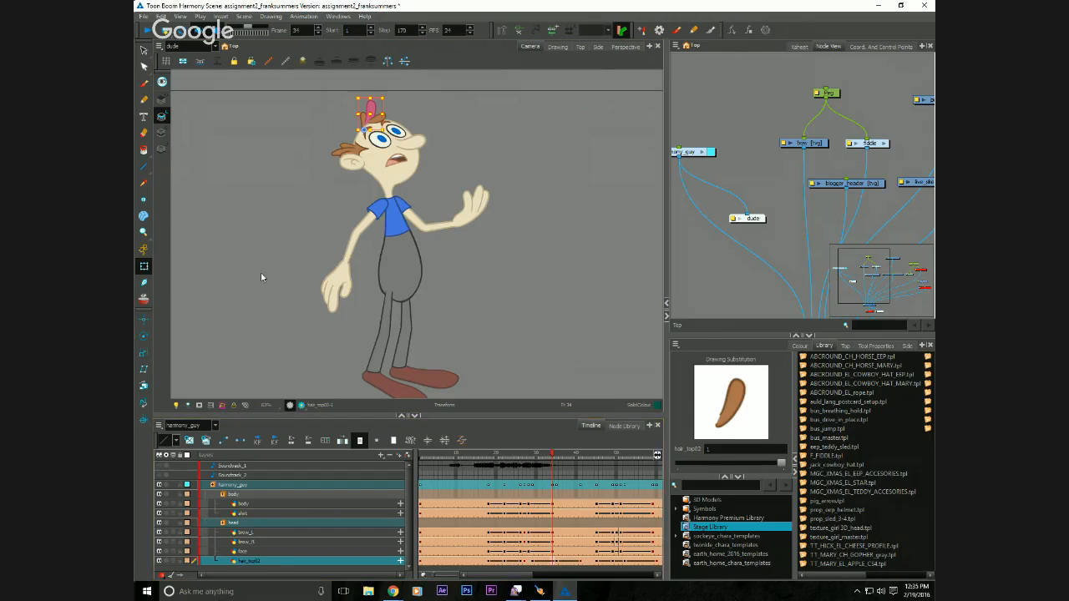
pyautogui.click(279, 313)
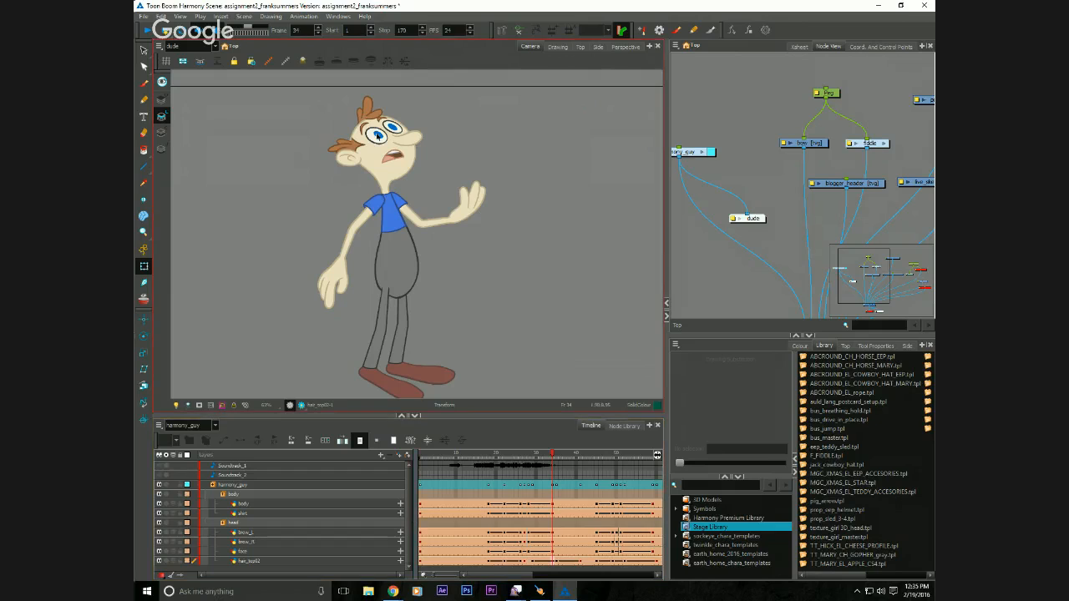
# Tag the pupil_L drawing from the camera view and clear the selection.
pyautogui.click(377, 134)
pyautogui.rightClick(377, 133)
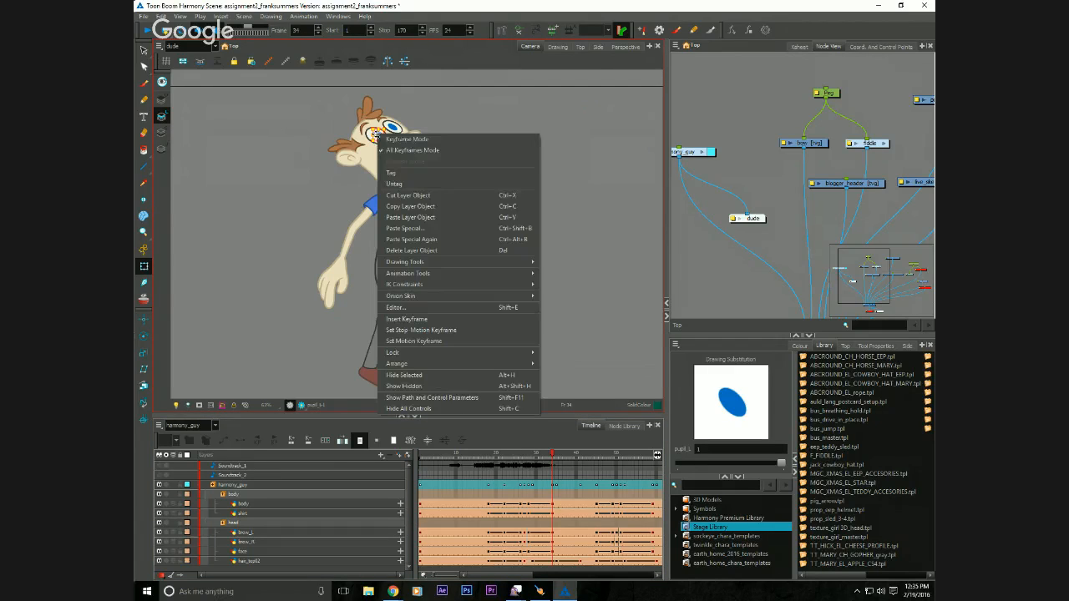
pyautogui.click(386, 174)
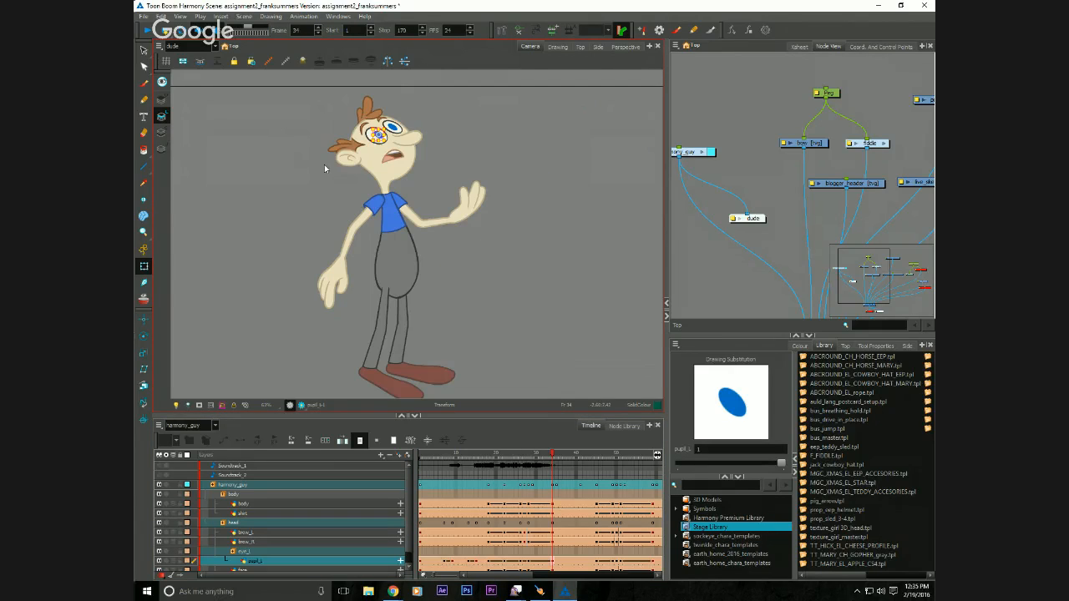
pyautogui.click(324, 169)
# Enlarge the timeline, select every layer from harmony_guy down to hair_top02, and remove their timeline tags.
pyautogui.scroll(-1, 408, 558)
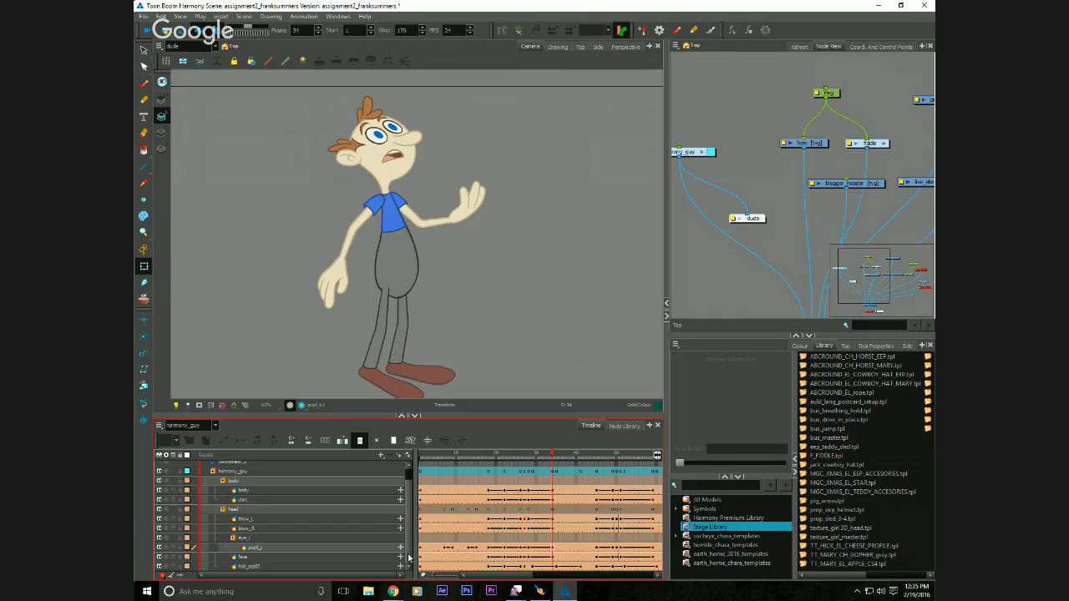
pyautogui.scroll(1, 408, 558)
pyautogui.moveTo(330, 415); pyautogui.dragTo(330, 365)
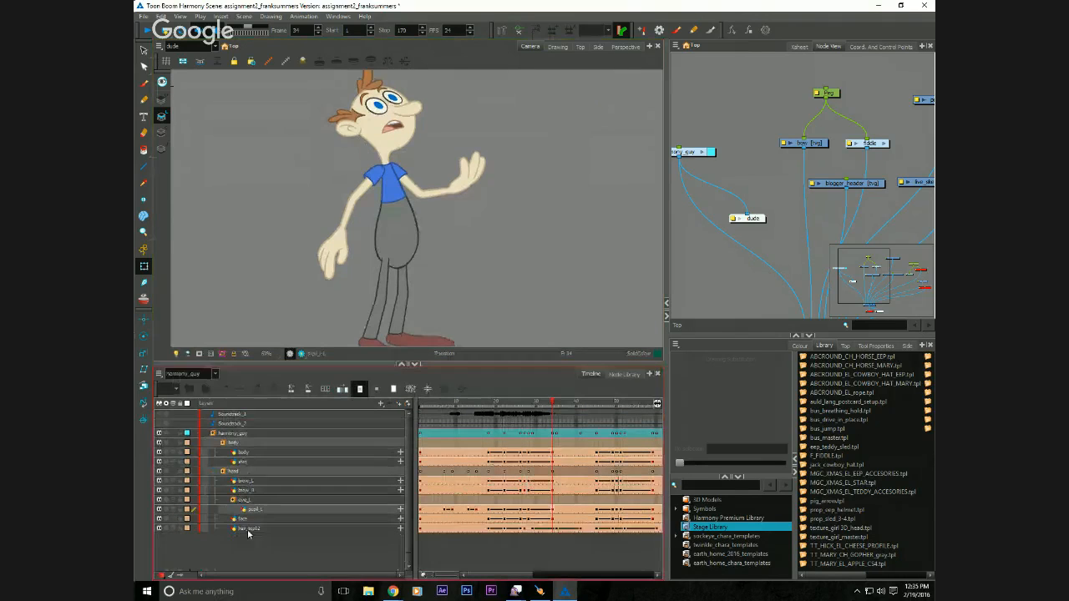
pyautogui.click(233, 433)
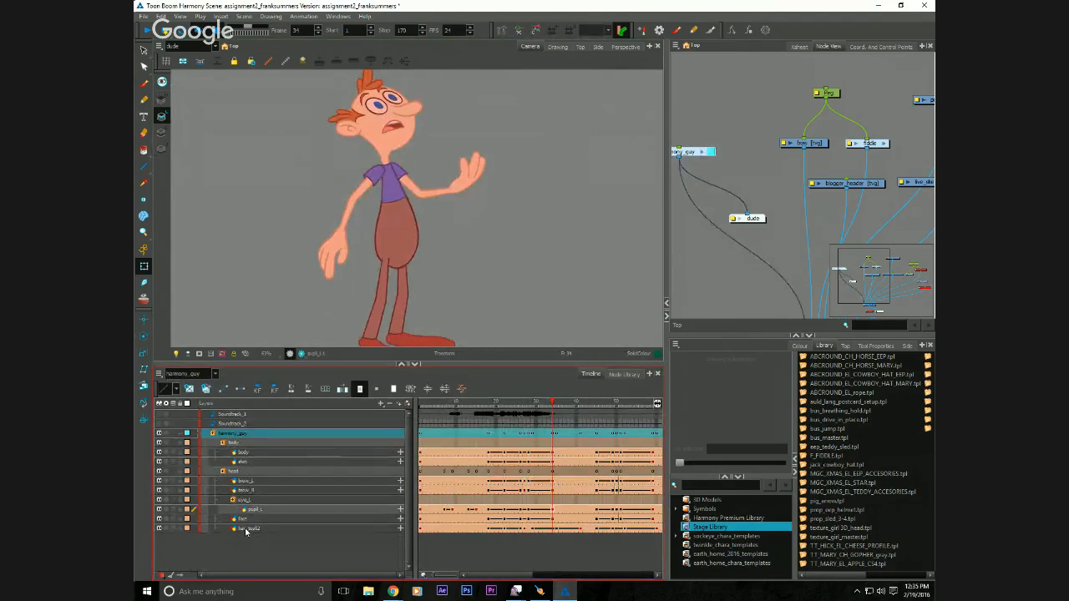
pyautogui.keyDown('shift'); pyautogui.click(239, 527); pyautogui.keyUp('shift')
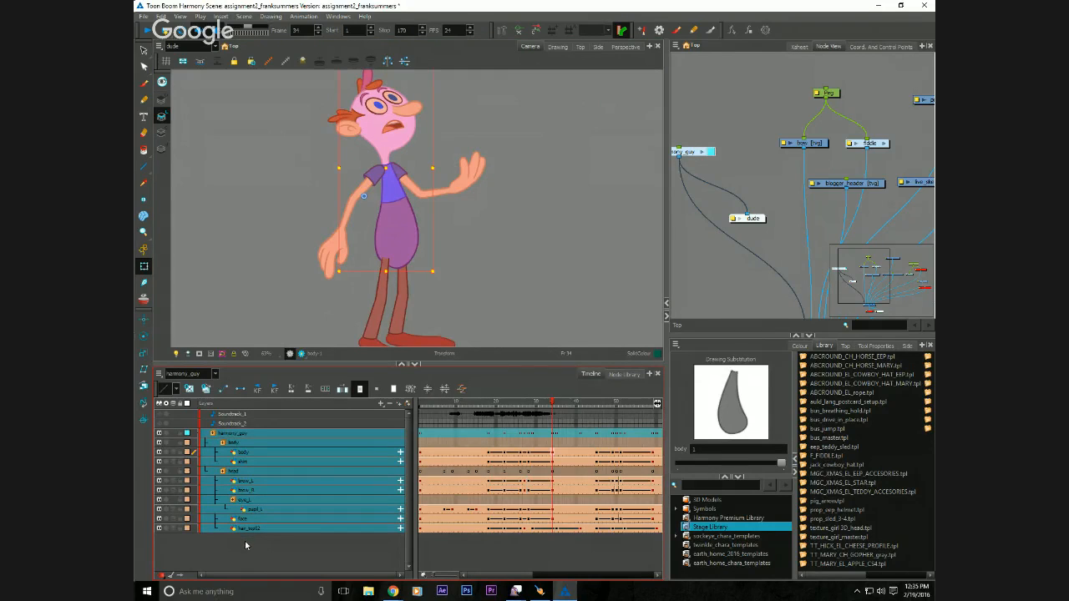
pyautogui.rightClick(288, 485)
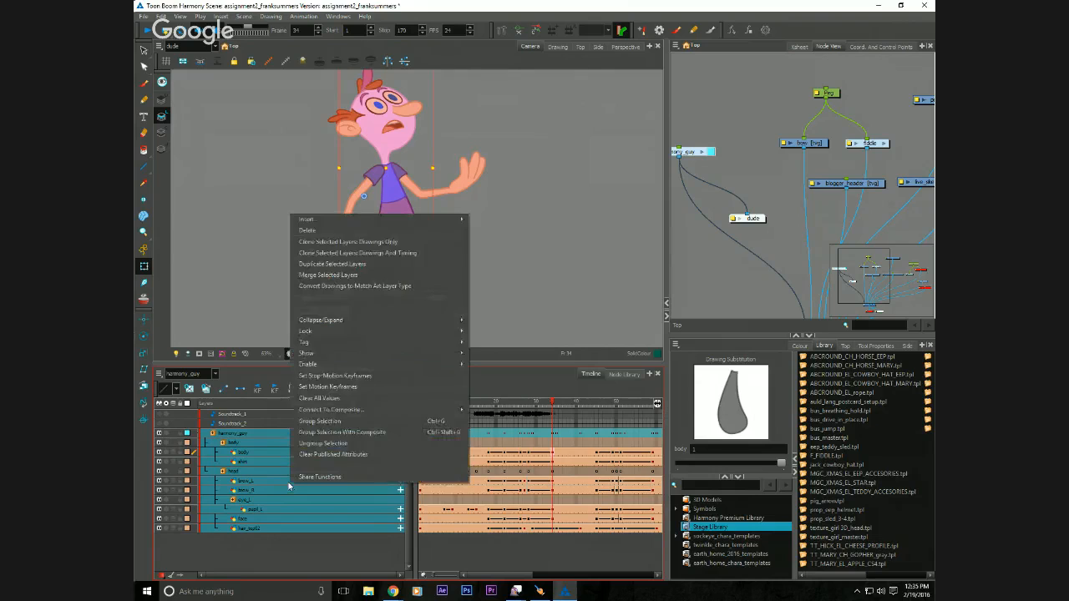
pyautogui.moveTo(350, 343)
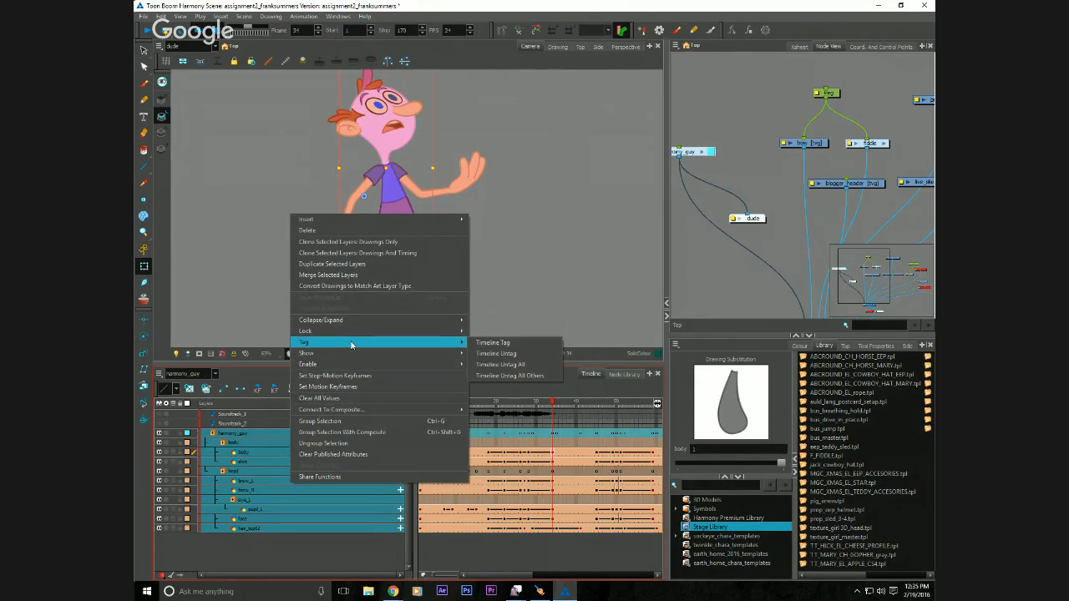
pyautogui.click(483, 354)
# Return the timeline to Normal View Mode and reduce its height to enlarge the camera view.
pyautogui.click(162, 575)
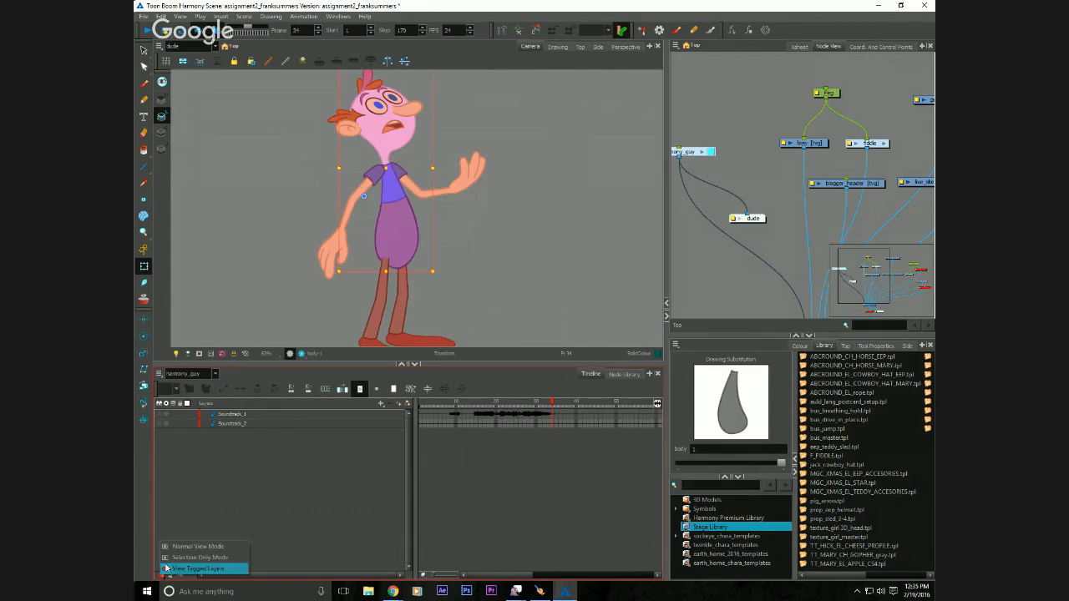
pyautogui.click(174, 545)
pyautogui.moveTo(369, 364); pyautogui.dragTo(373, 464)
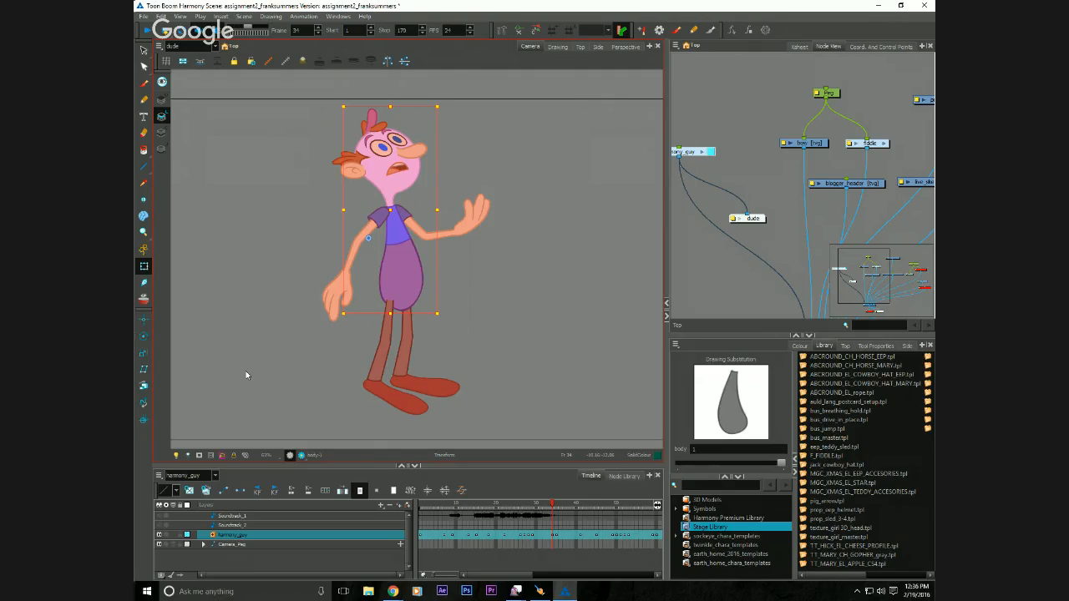
# Select the character's lowered hand with the Select tool, switch to the Transform tool, and clear the selection.
pyautogui.click(143, 53)
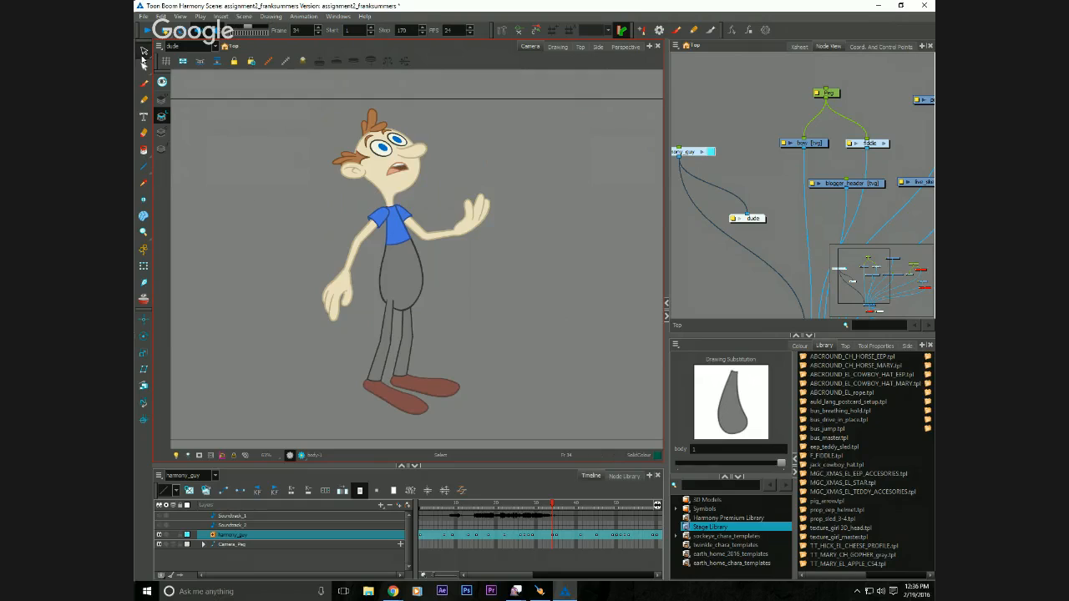
pyautogui.click(325, 304)
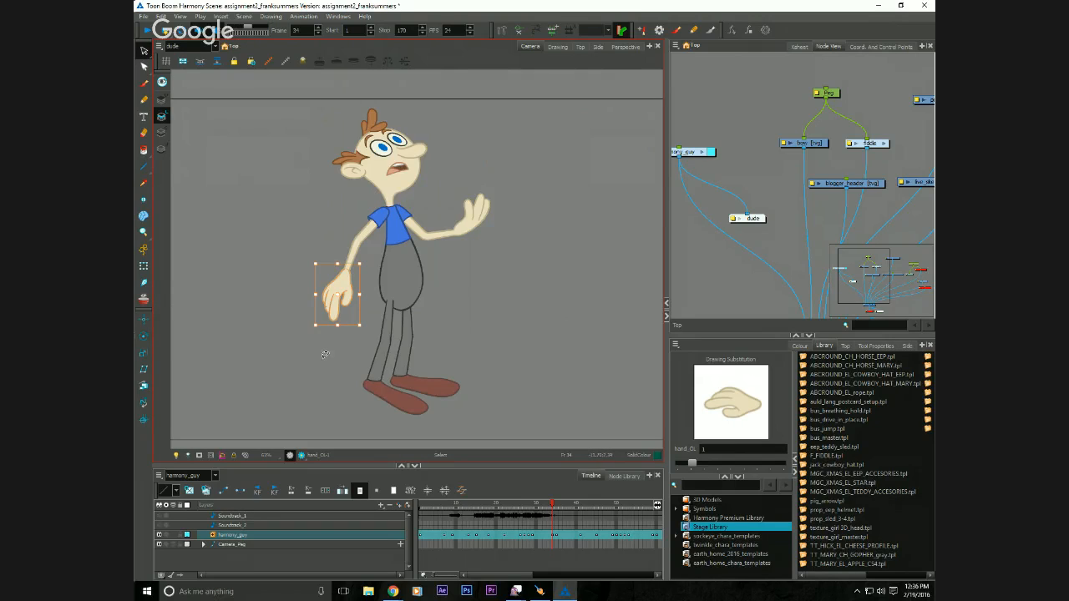
pyautogui.hotkey('shift', 't')
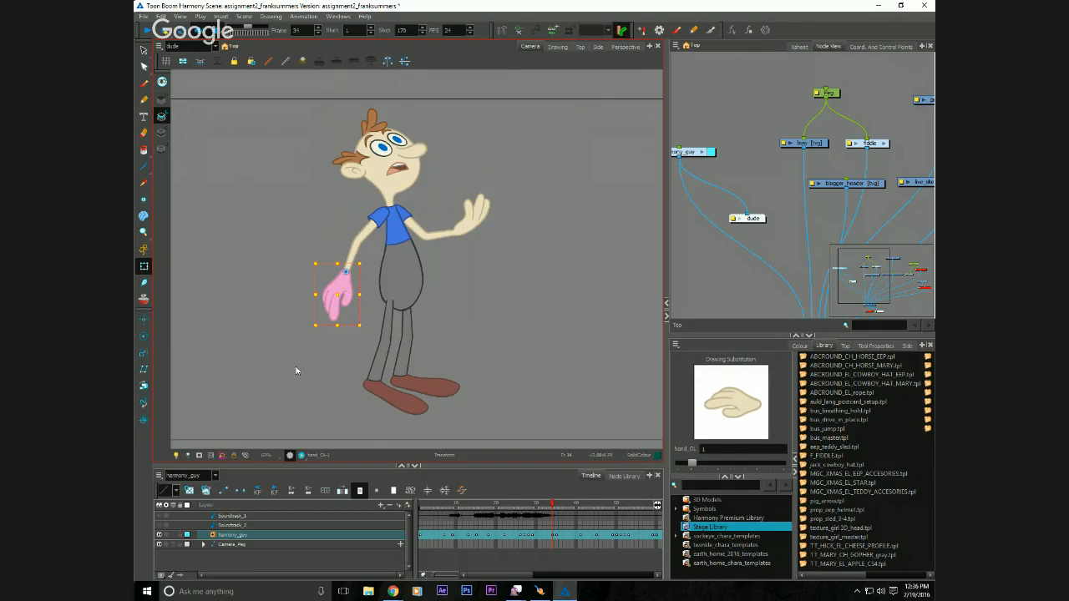
pyautogui.click(303, 352)
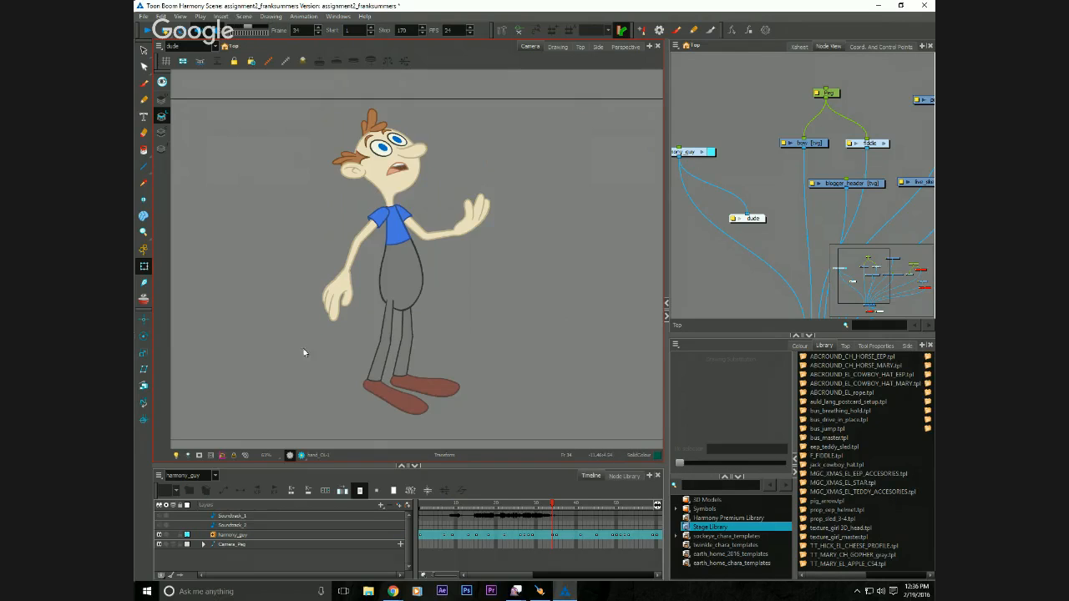
# Return to the Select tool, select the lowered hand once more, and deselect it.
pyautogui.click(144, 50)
pyautogui.click(317, 287)
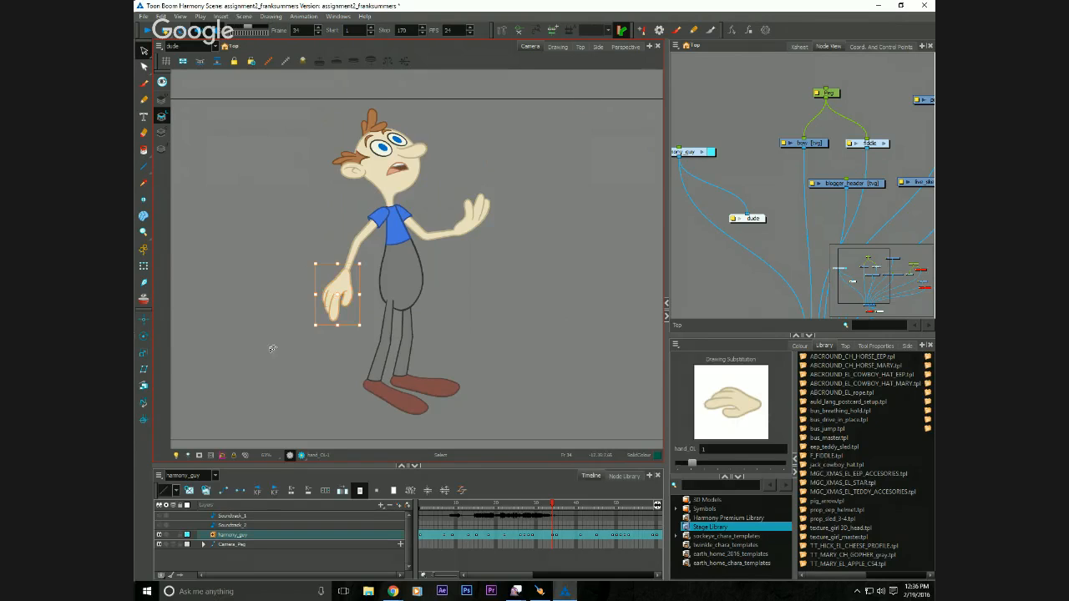
pyautogui.click(282, 302)
pyautogui.moveTo(393, 591)
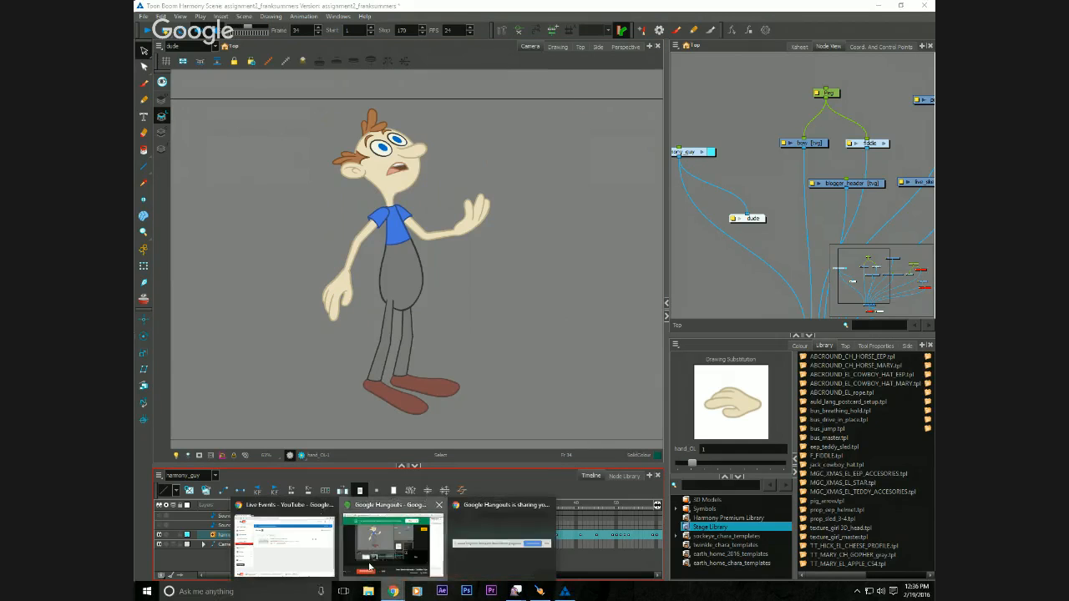